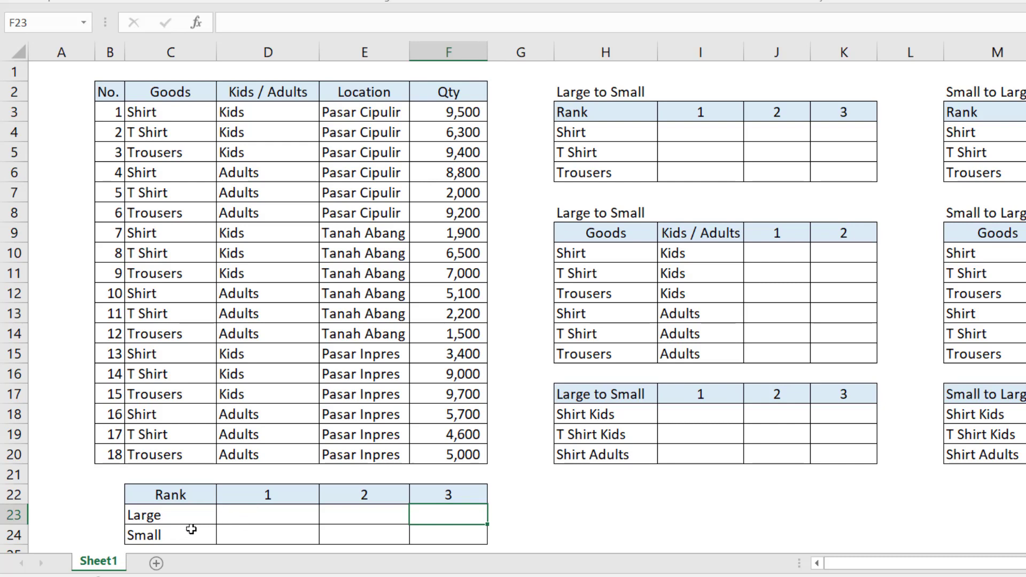
Enter a formula in D23 that returns the largest quantity: =LARGE($F$3:$F$20,1).
click(289, 512)
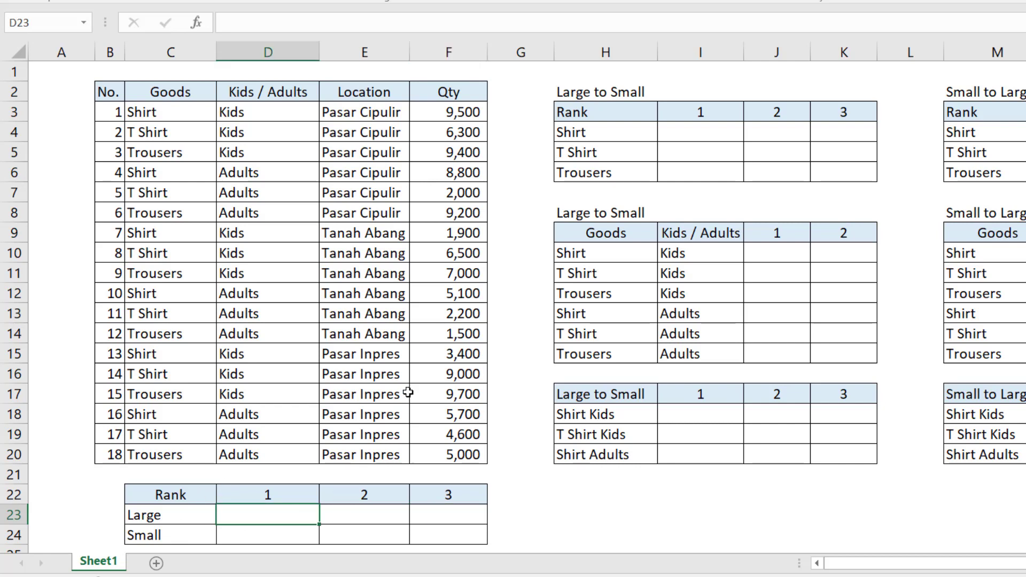
text(=)
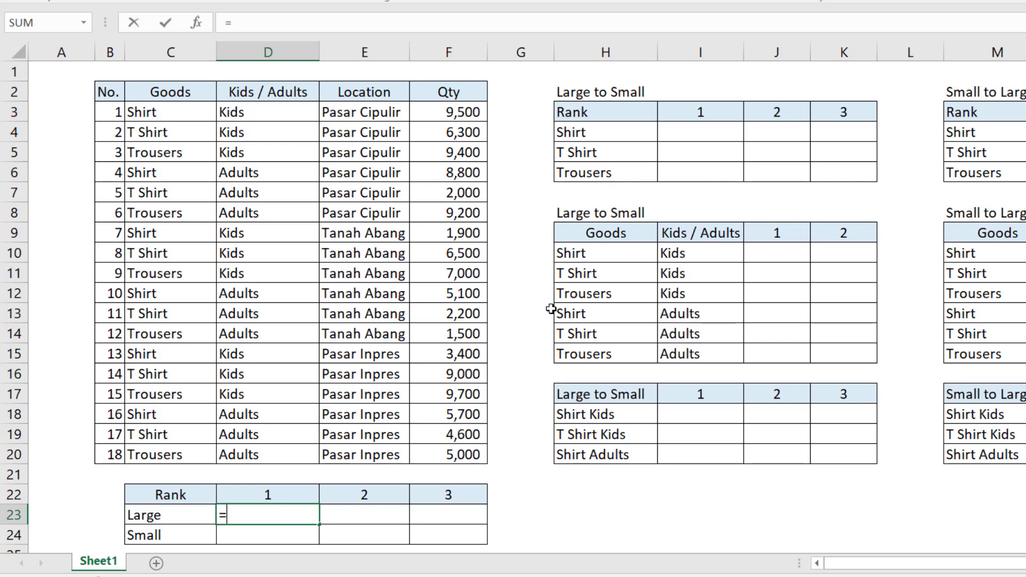
text(large9)
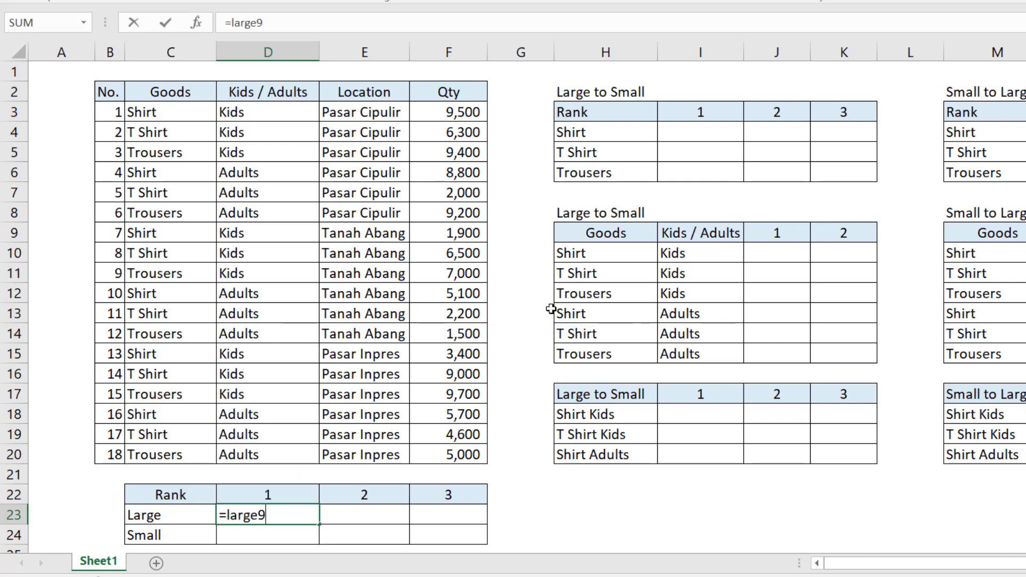
key(BackSpace)
text(()
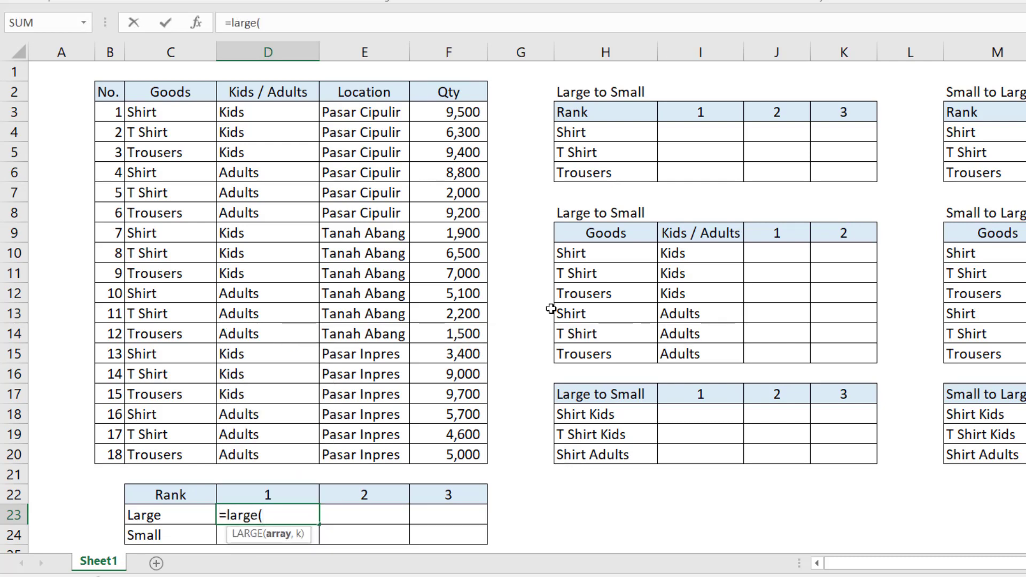
click(471, 112)
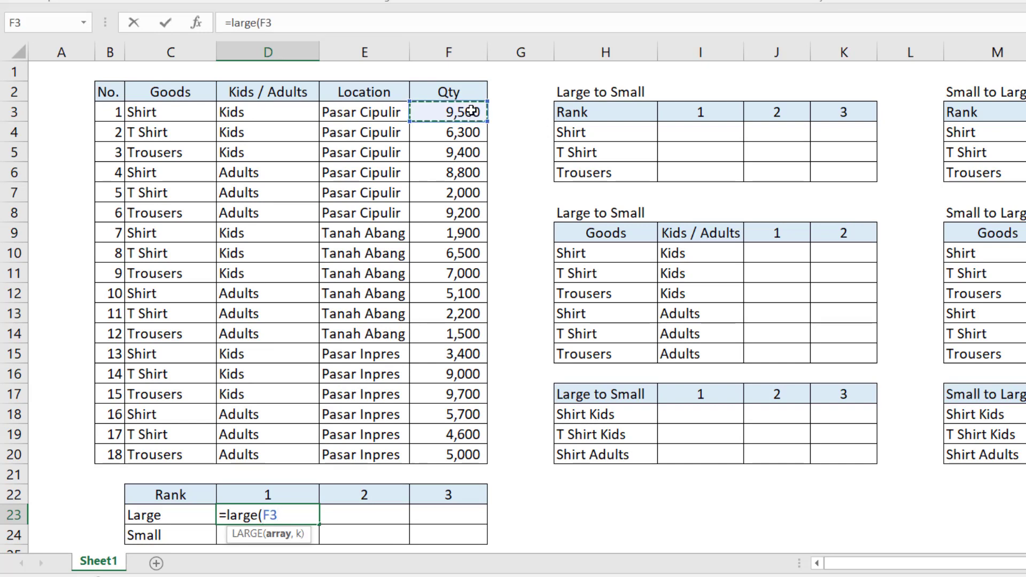
key(ctrl+shift+Down)
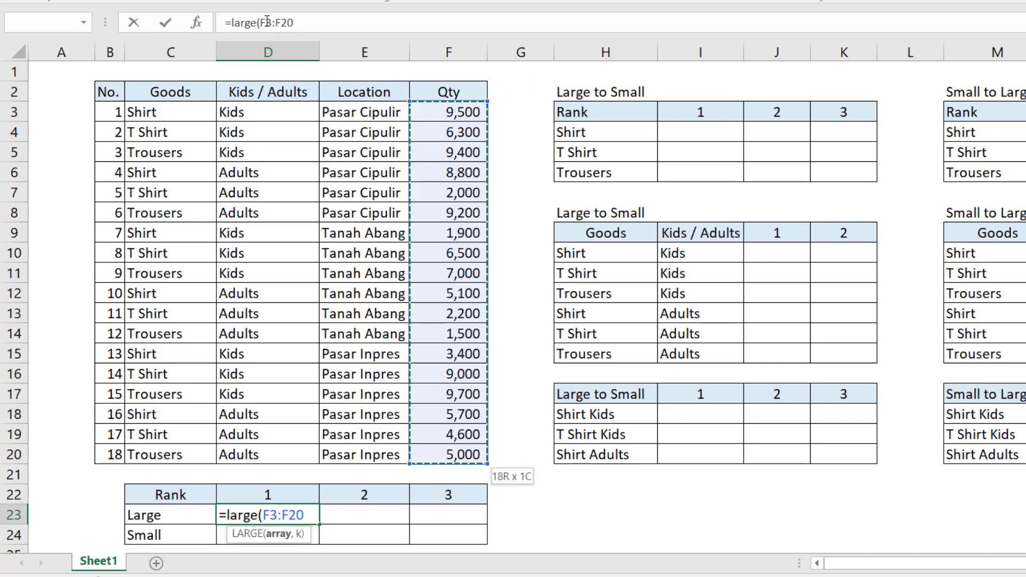
key(F4)
click(333, 29)
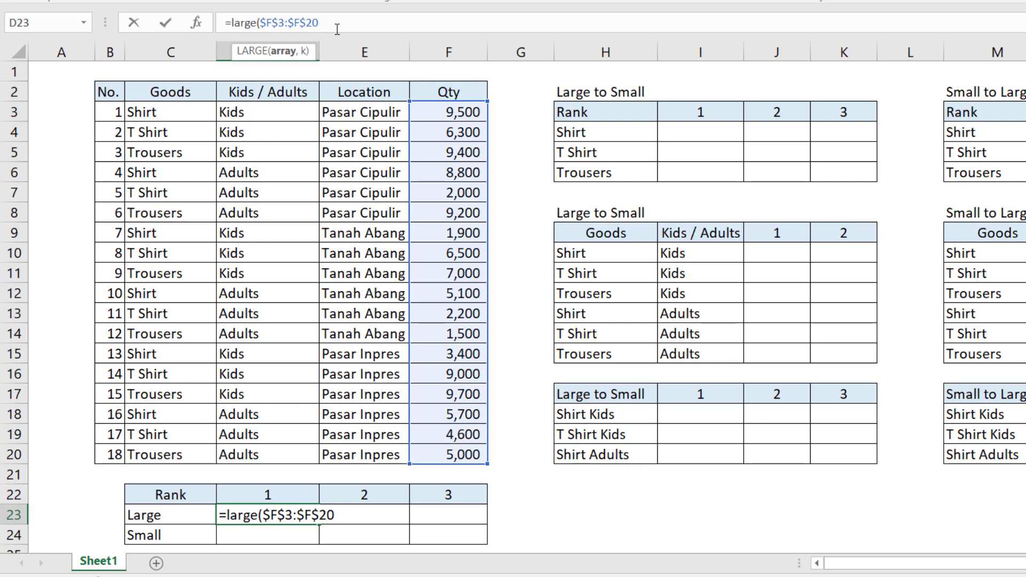
text(,1)
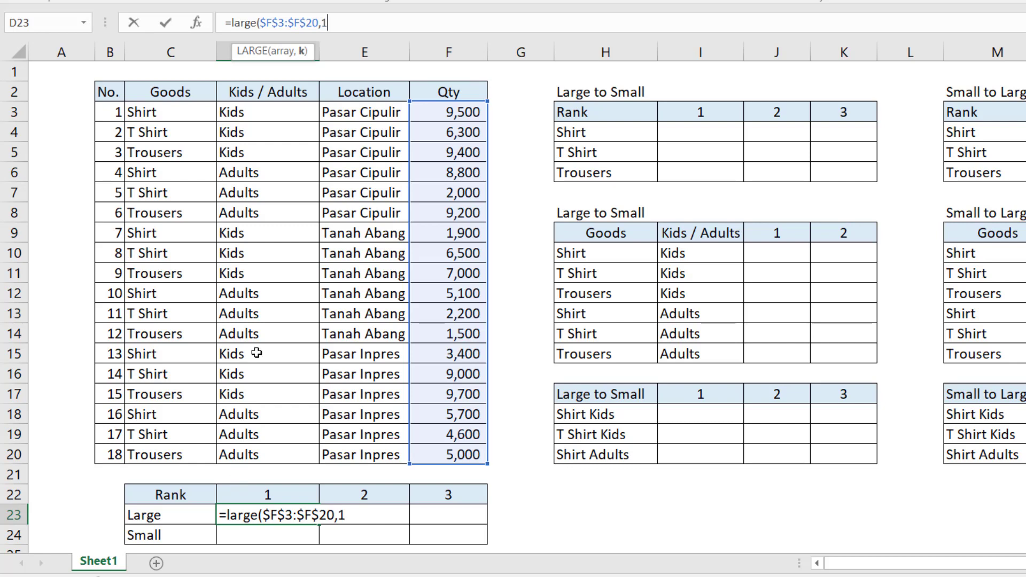
text())
key(Return)
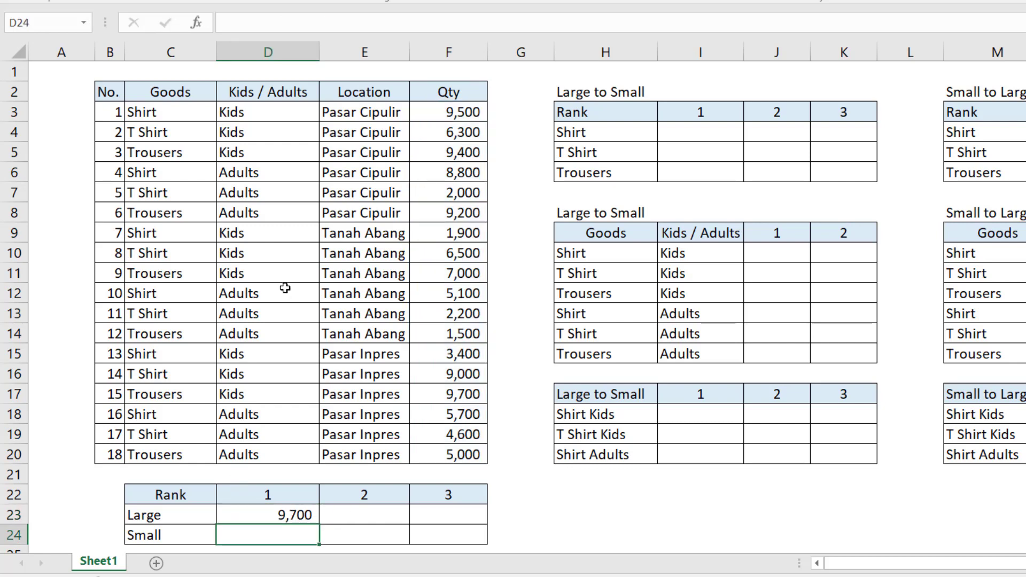
Check the rank 1 result in D23 against the source quantities in the Qty column.
key(Up)
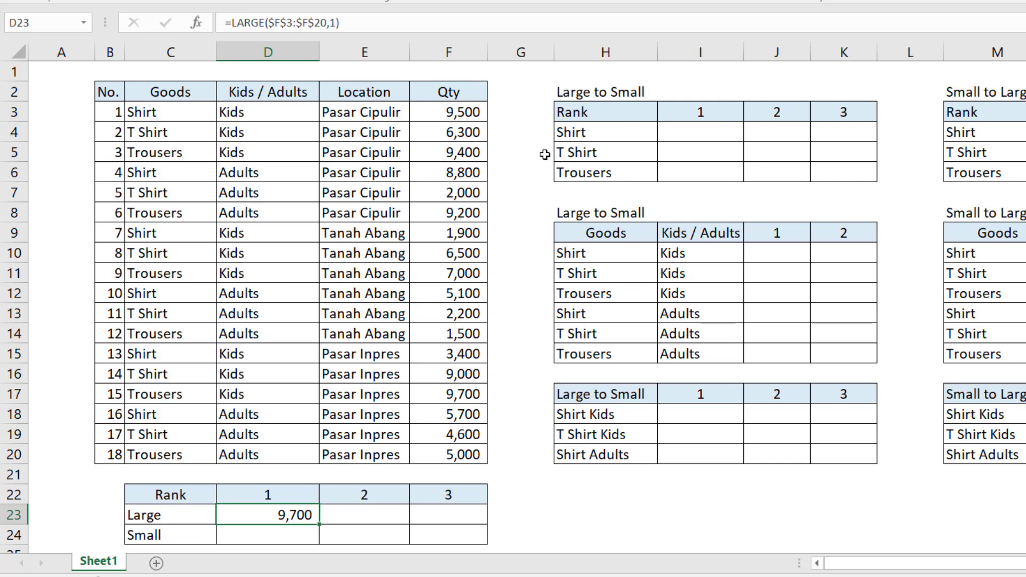
click(472, 112)
drag(472, 112, 473, 434)
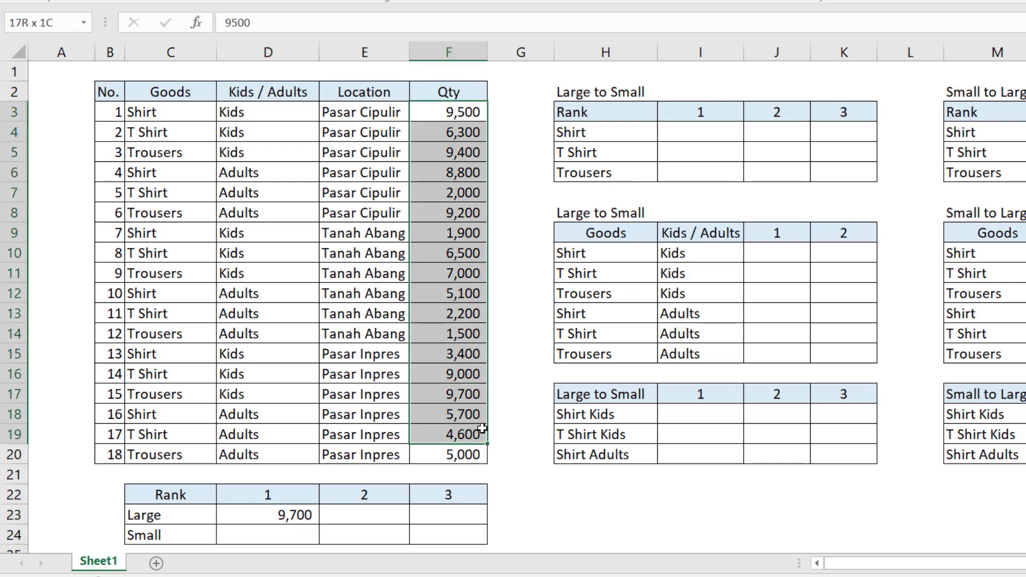
click(273, 511)
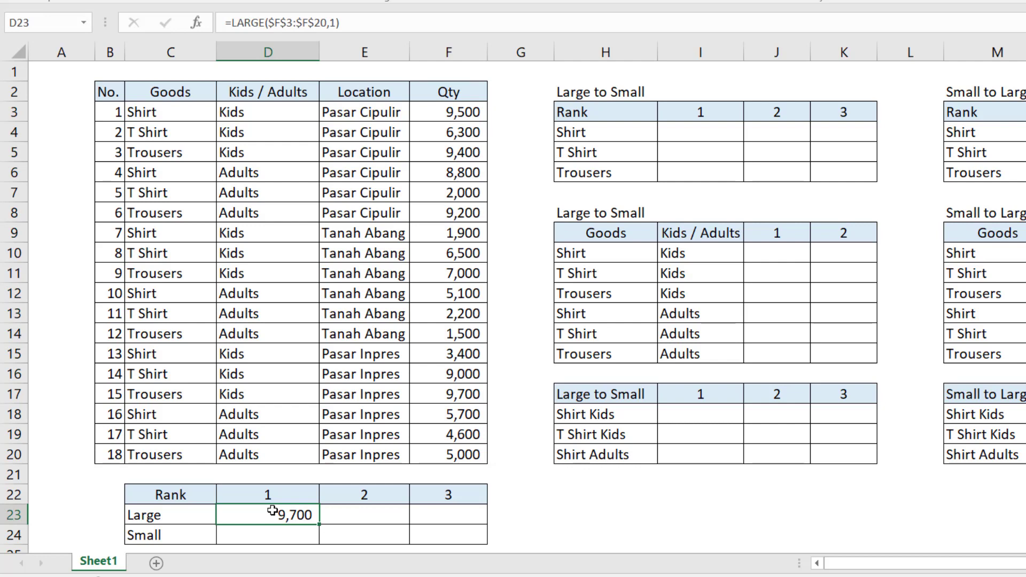
click(470, 394)
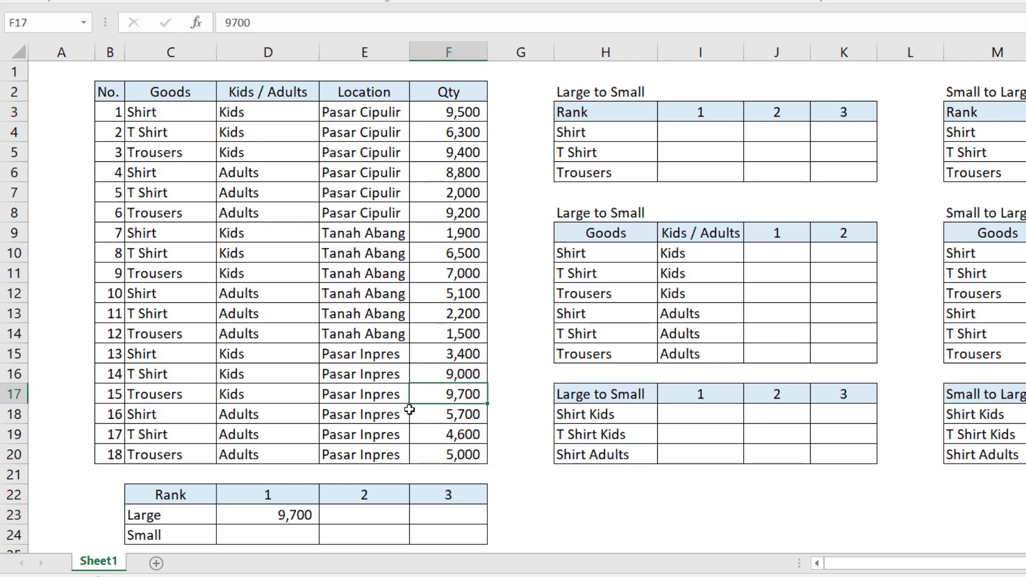
Copy the LARGE formula from D23 to E23 and change its rank argument to 2.
click(311, 515)
key(ctrl+c)
key(Right)
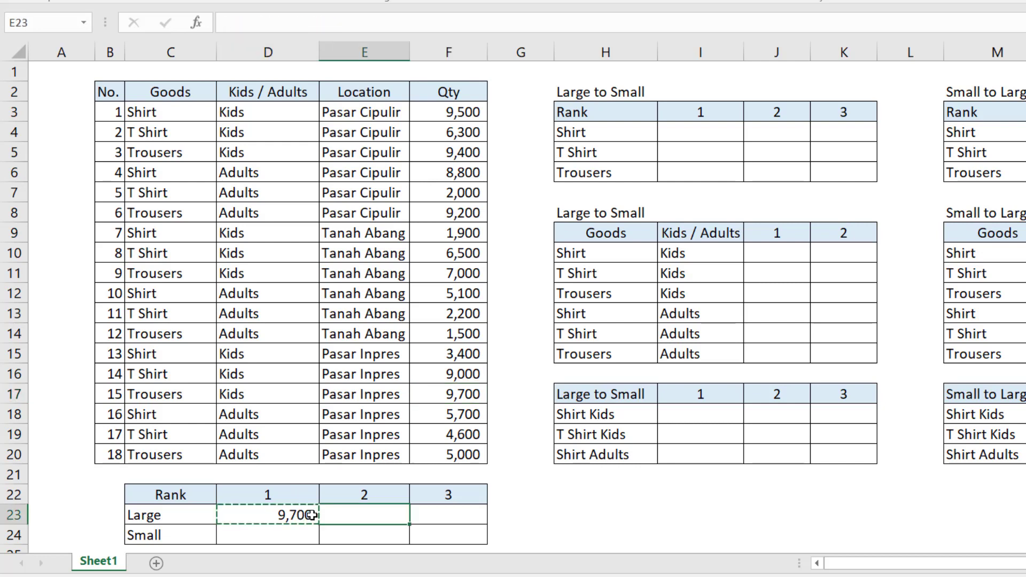
key(ctrl+v)
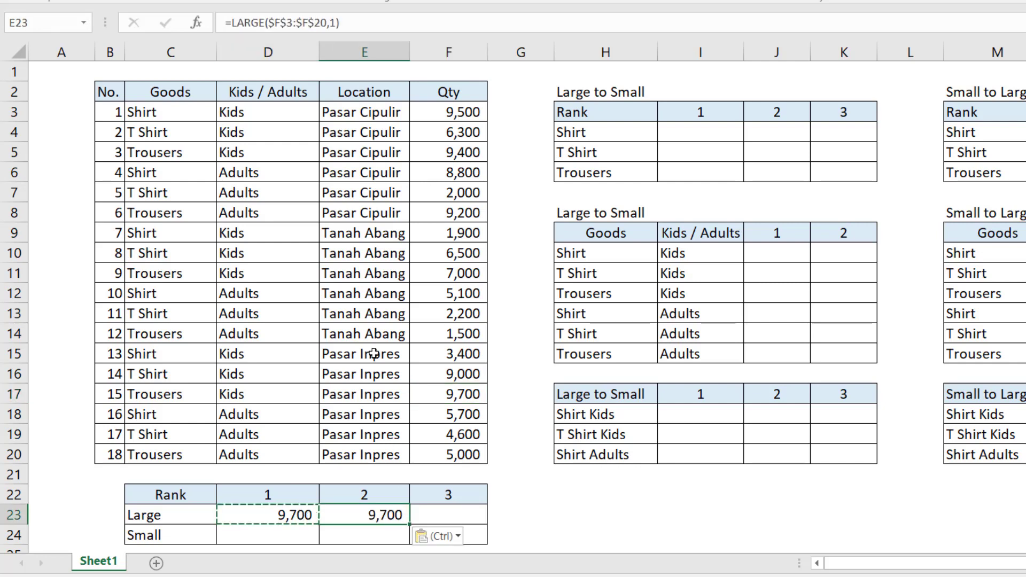
click(336, 21)
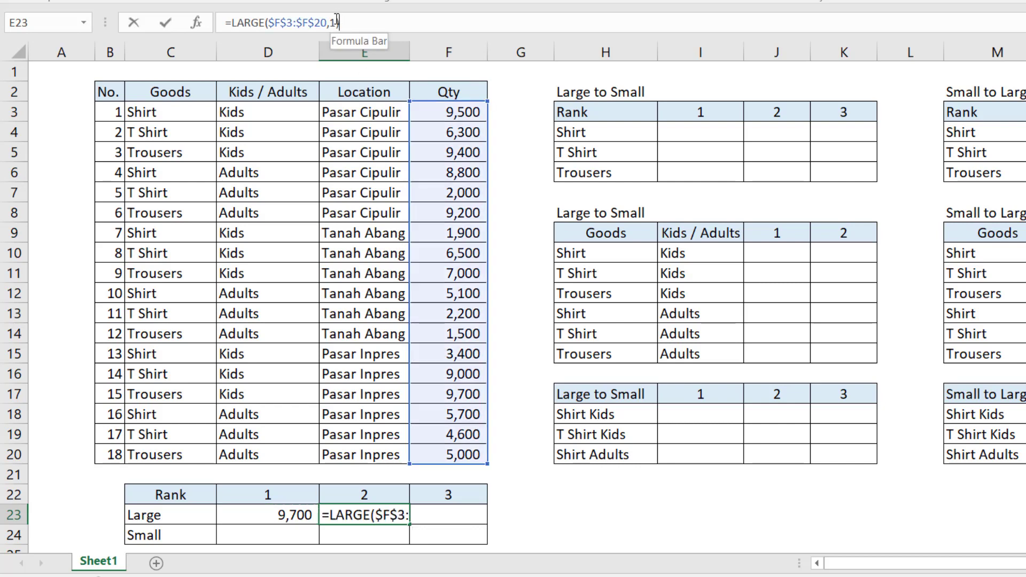
key(BackSpace)
text(2)
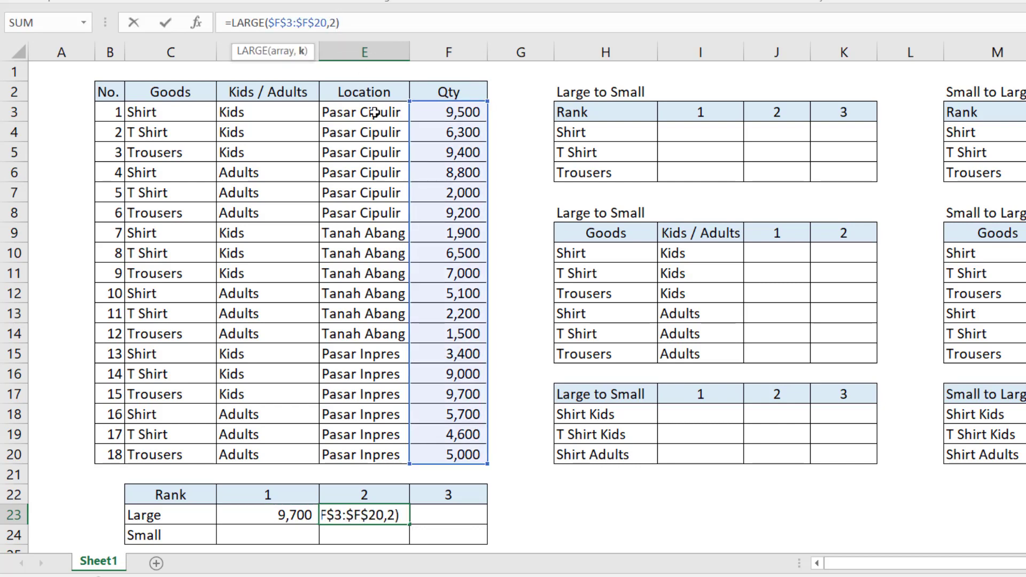
key(Return)
key(Up)
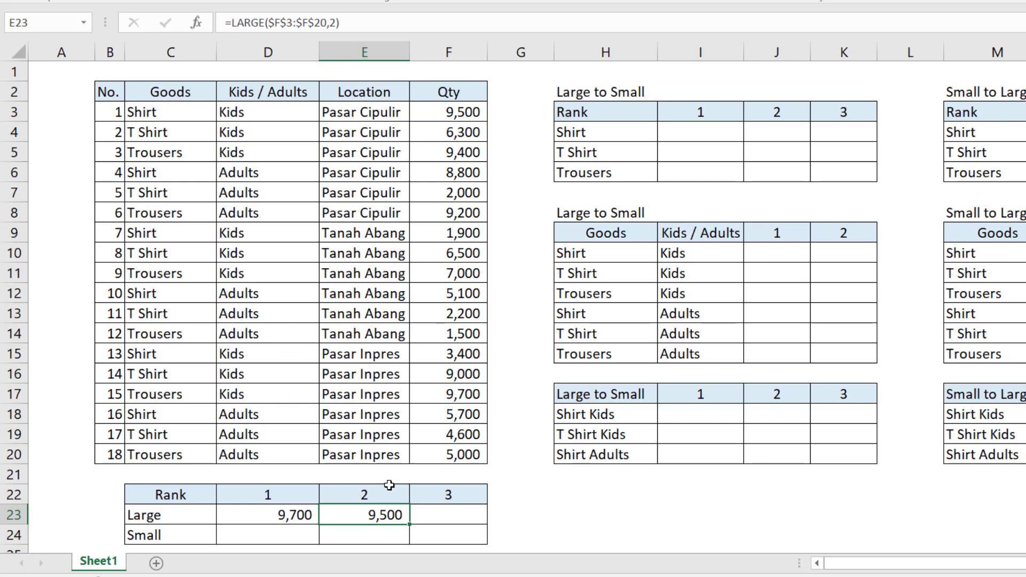
Make the rank argument of the E23 formula refer to header cell E22, giving =LARGE($F$3:$F$20,E22).
click(331, 22)
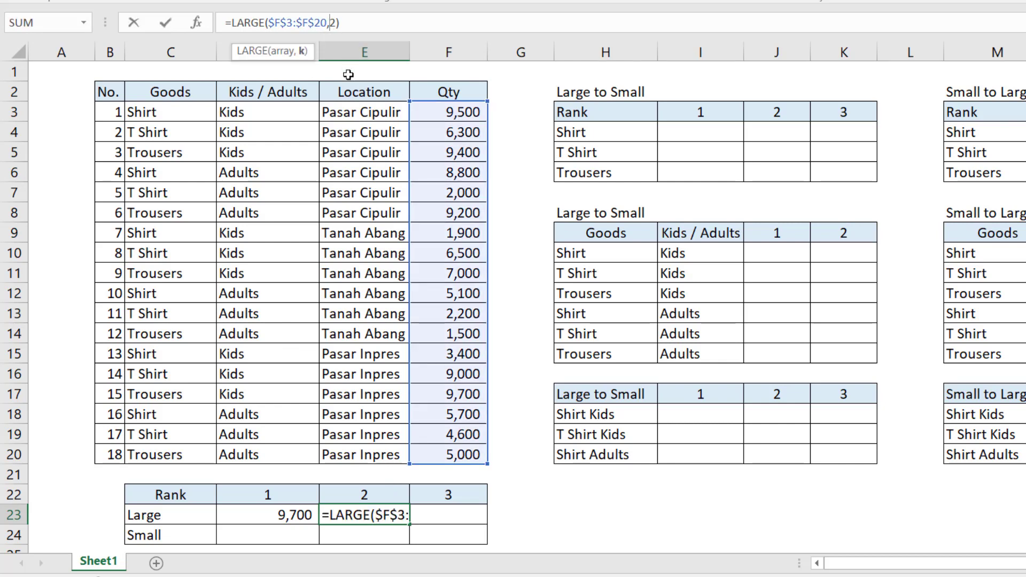
text(e)
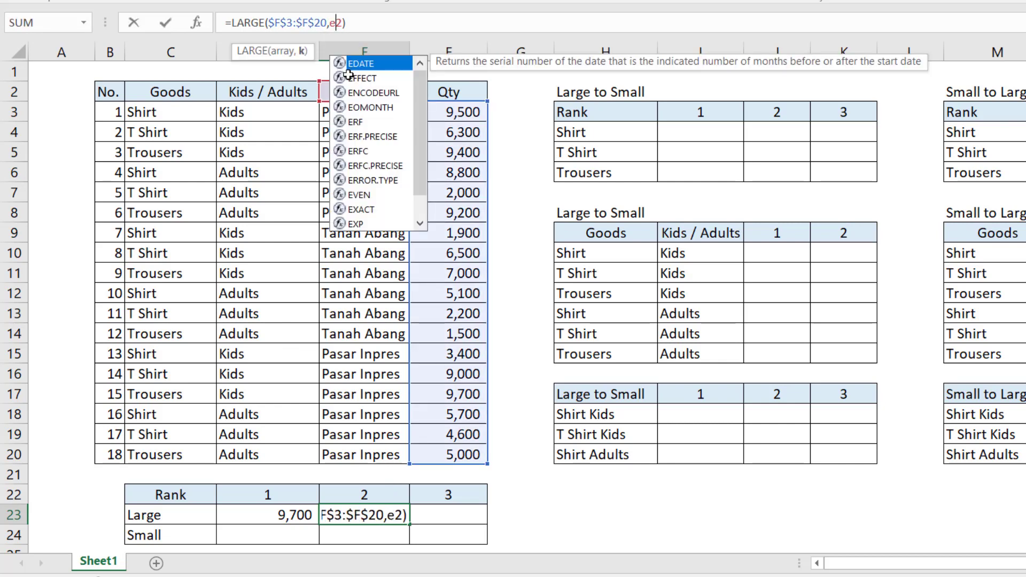
text(2)
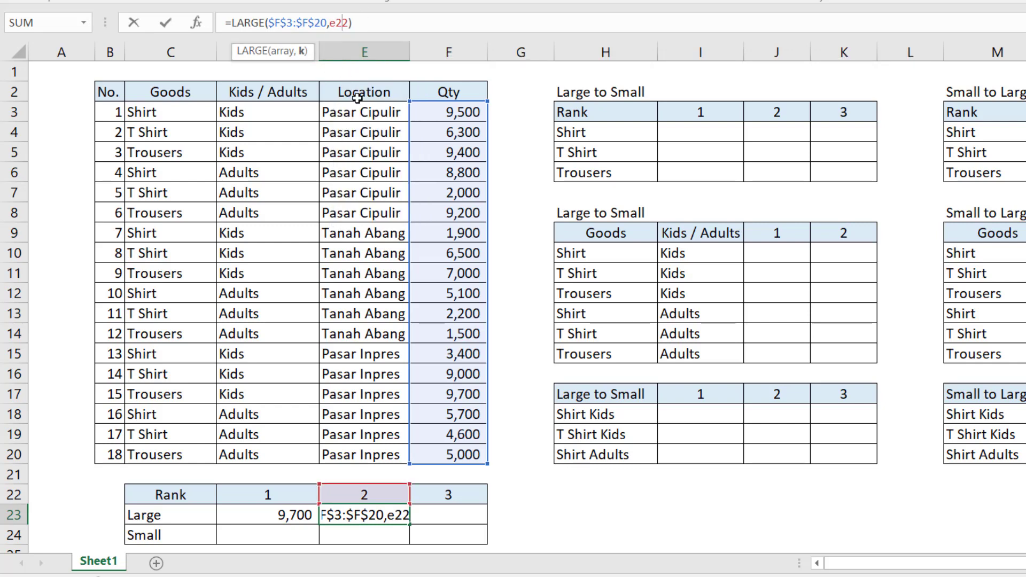
key(Return)
key(Up)
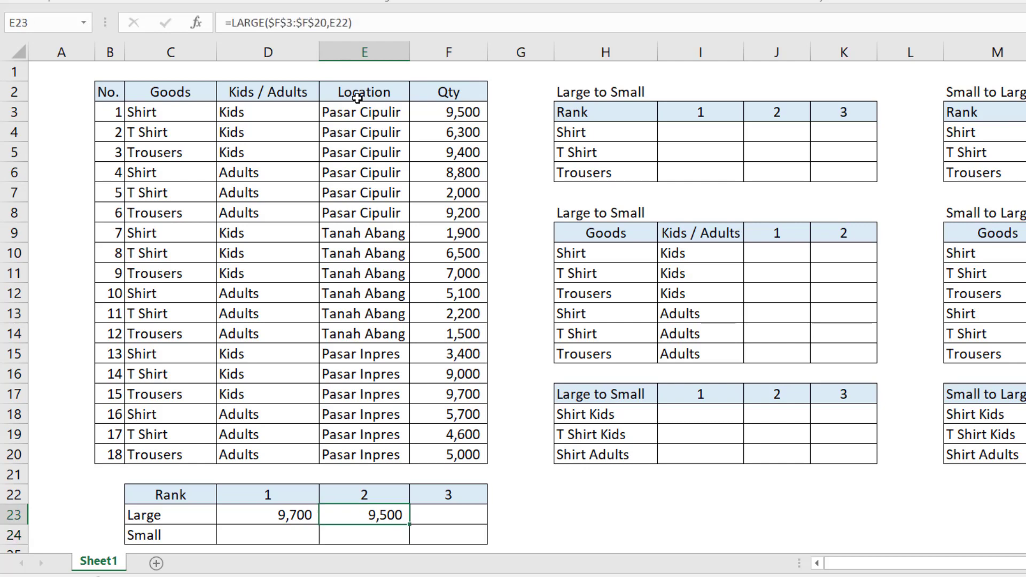
Copy the LARGE formula from E23 to F23 for rank 3.
key(ctrl+c)
key(Right)
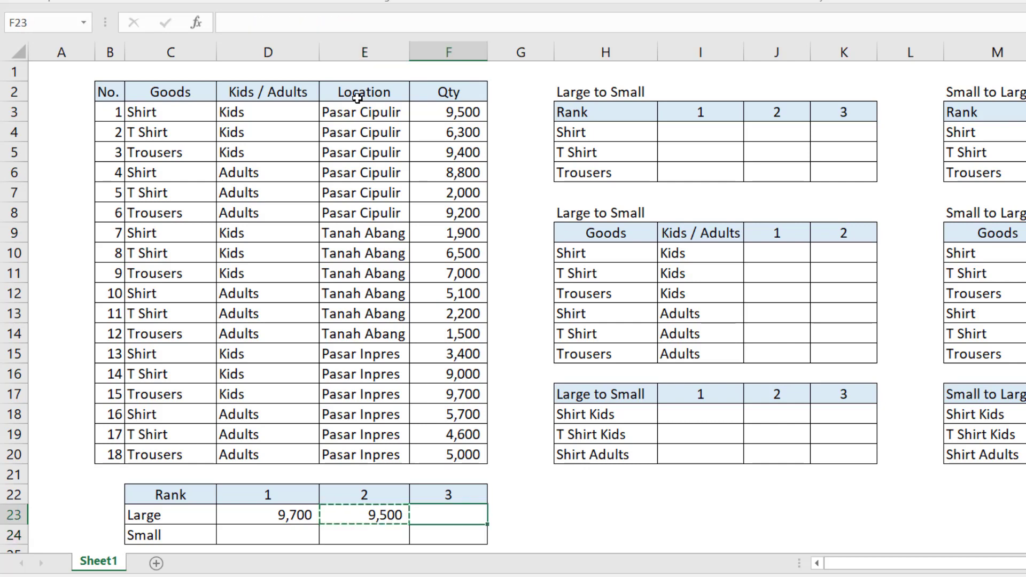
key(ctrl+v)
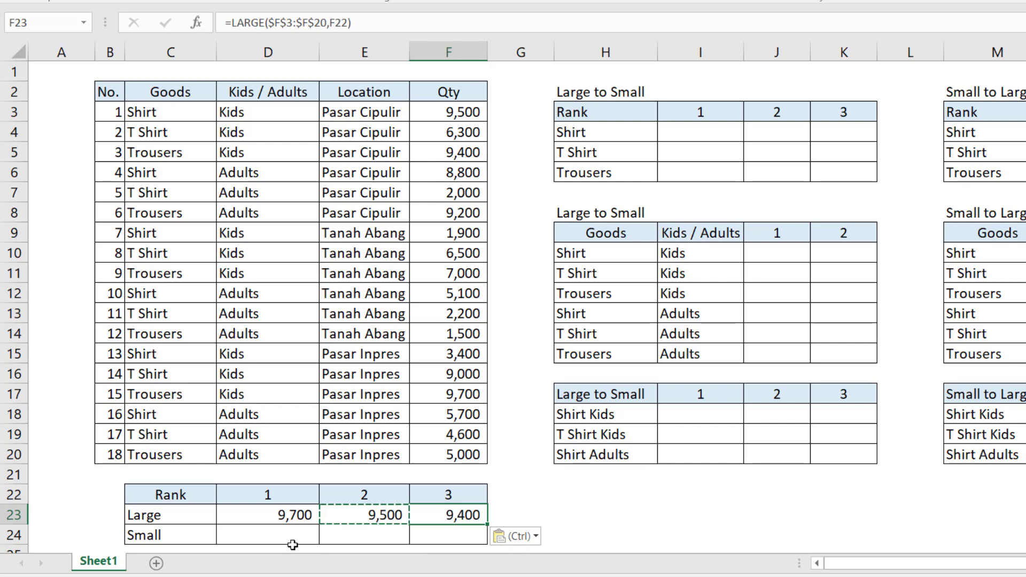
Enter a formula in D24 for the smallest quantity, taking the rank from D22: =SMALL($F$3:$F$20,D22).
click(278, 528)
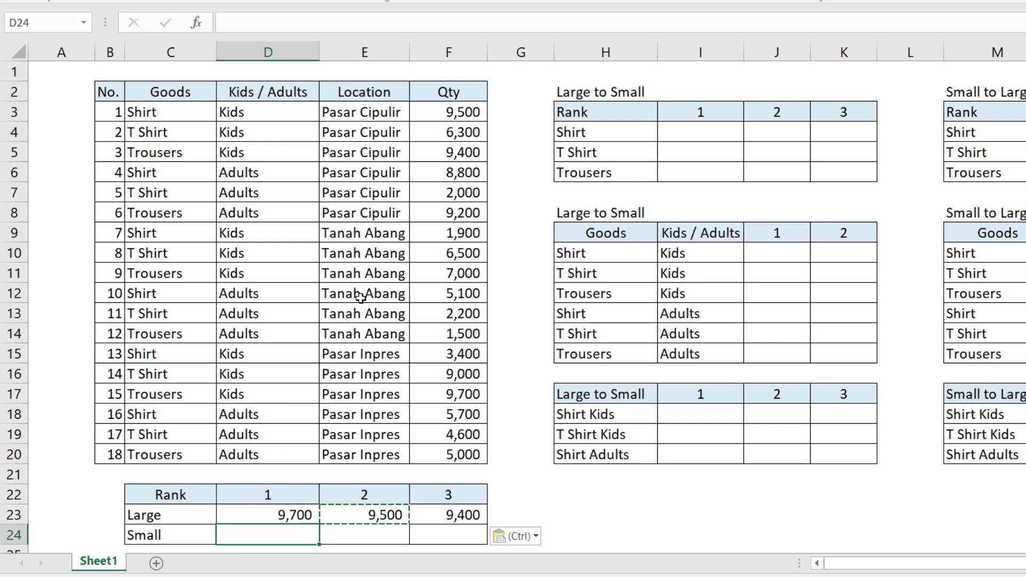
key(Escape)
text(=)
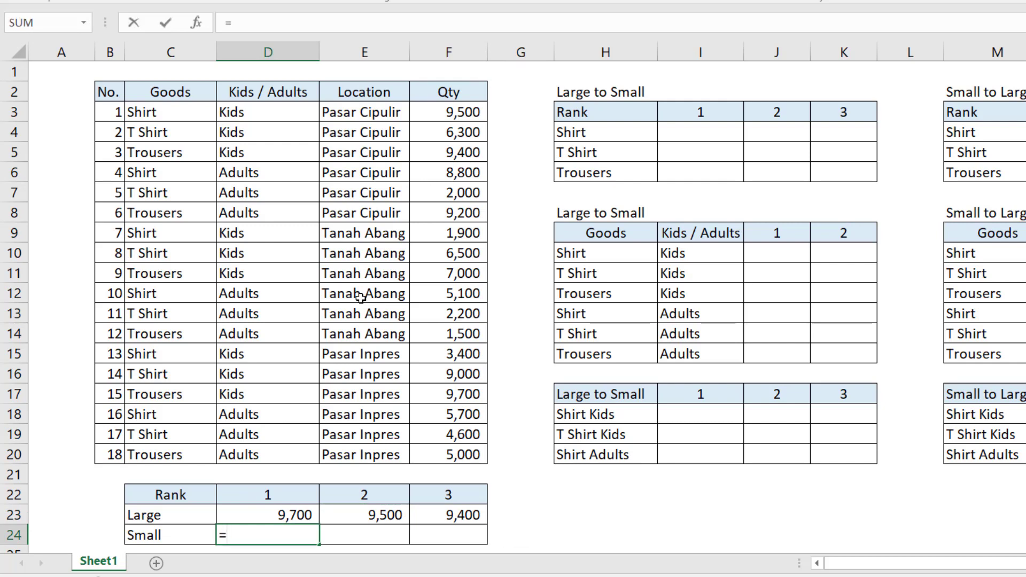
text(small()
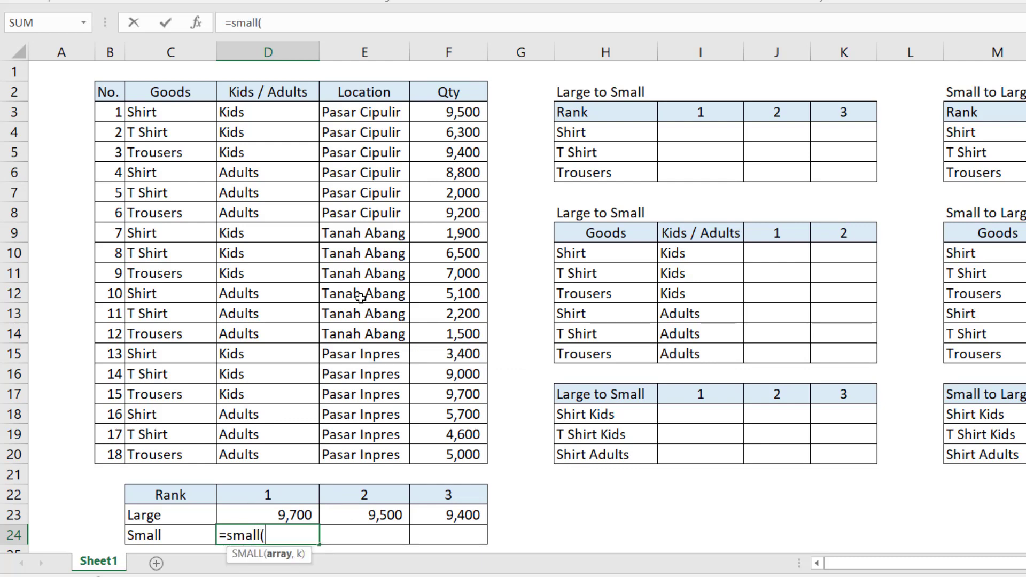
click(457, 113)
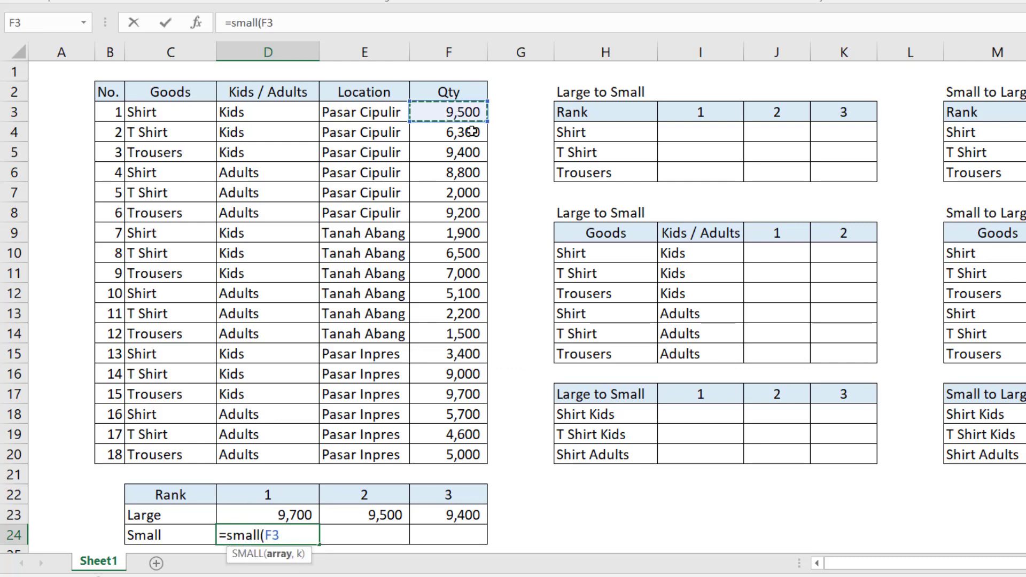
key(ctrl+shift+Down)
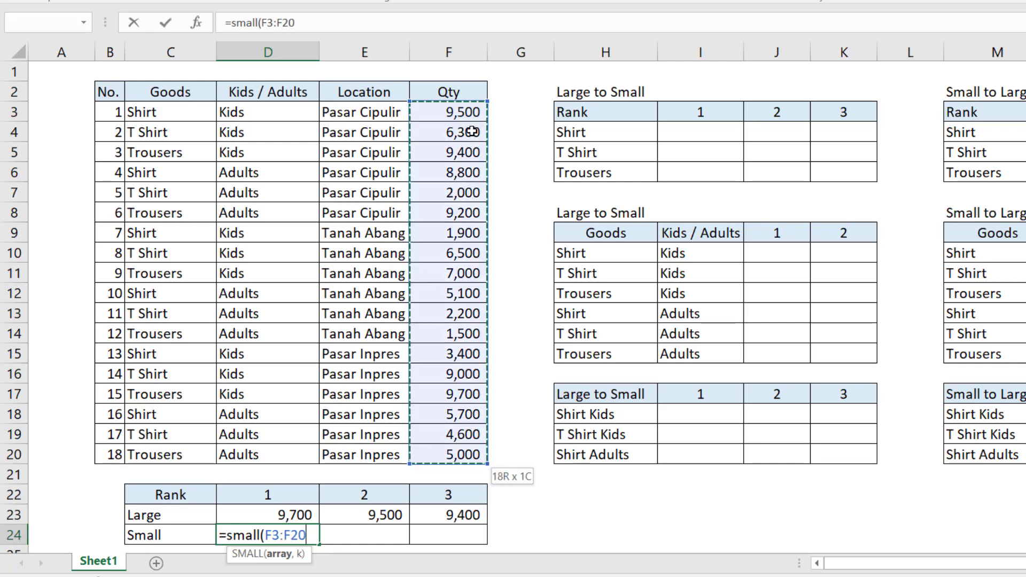
key(F4)
text(,)
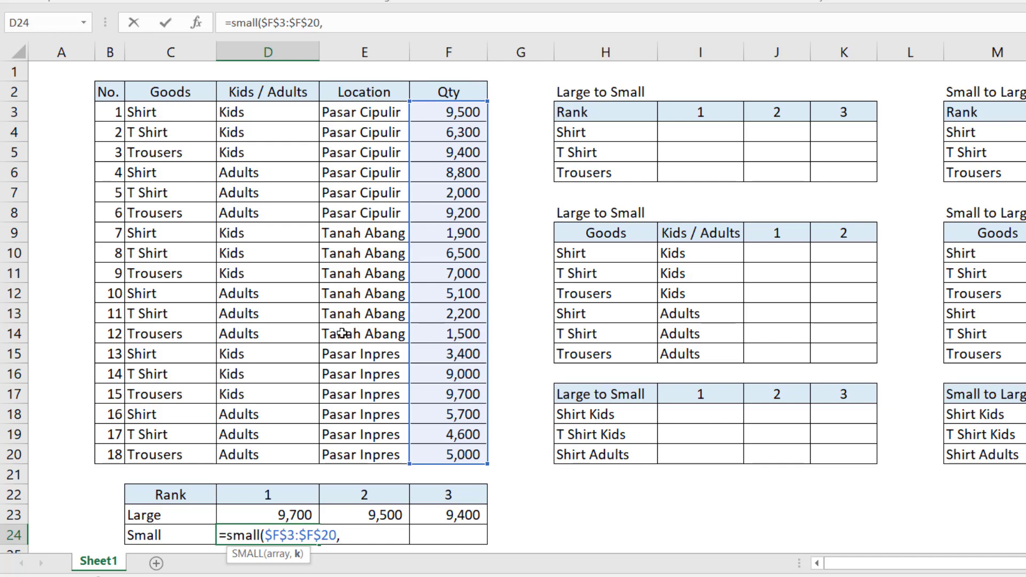
click(241, 492)
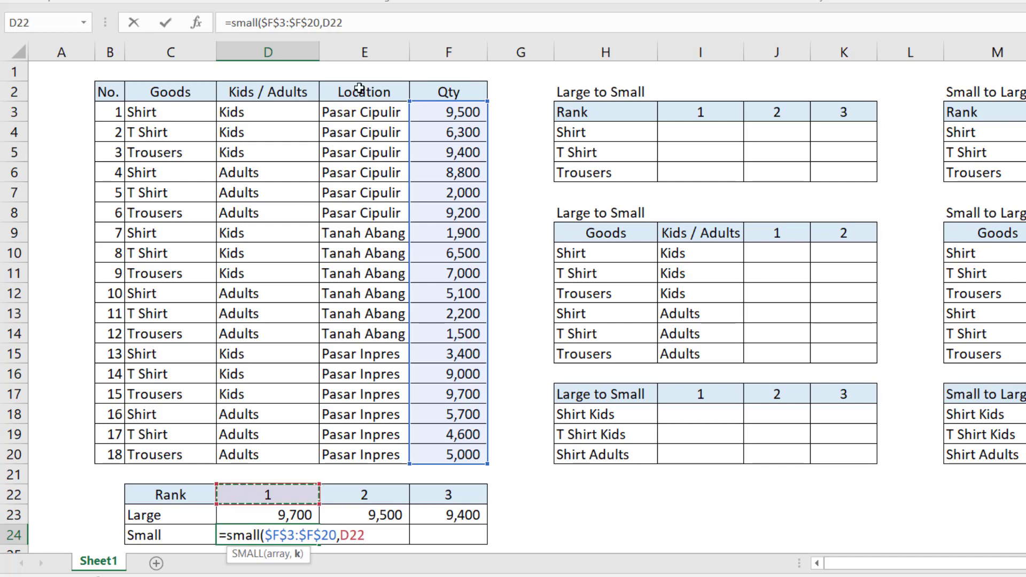
click(376, 21)
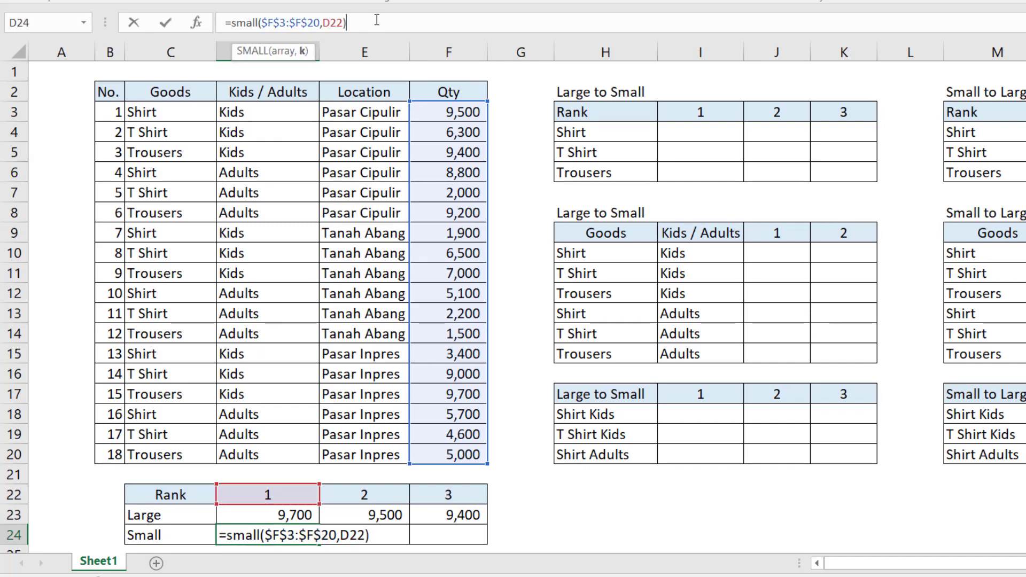
key(Return)
key(Up)
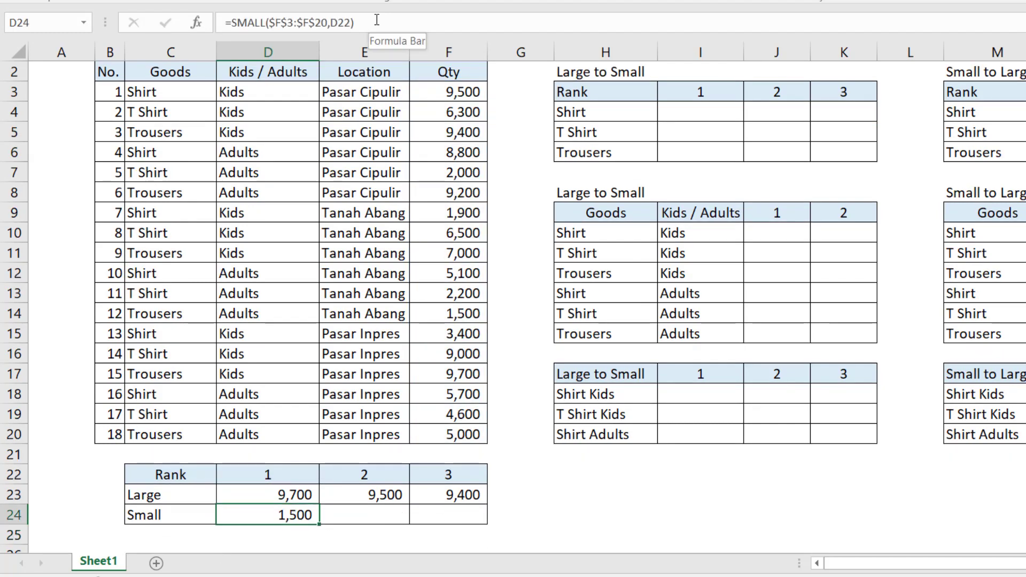
Copy the SMALL formula from D24 to E24:F24 for ranks 2 and 3.
key(ctrl+c)
key(Right)
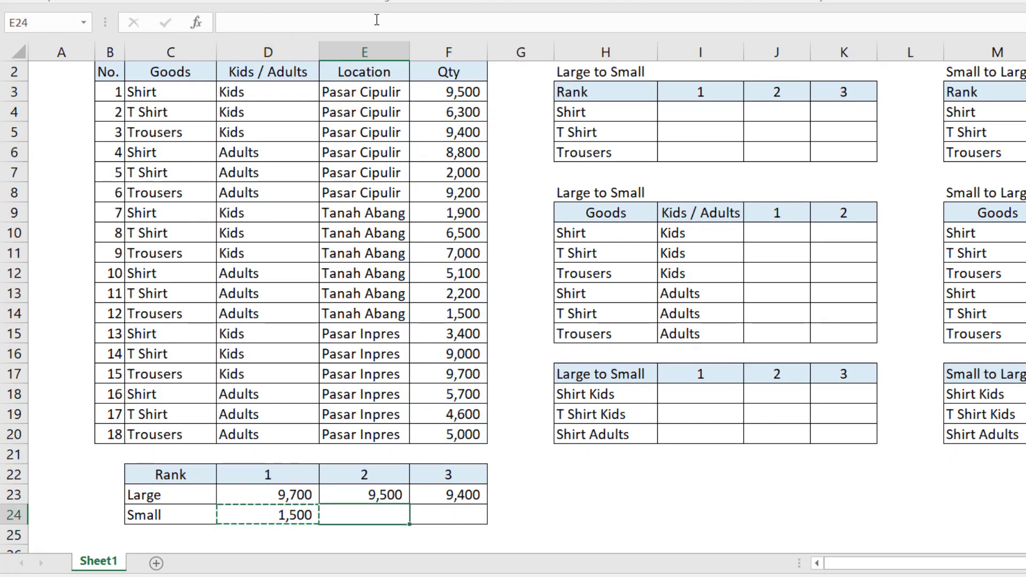
key(shift+Right)
key(ctrl+v)
key(Left)
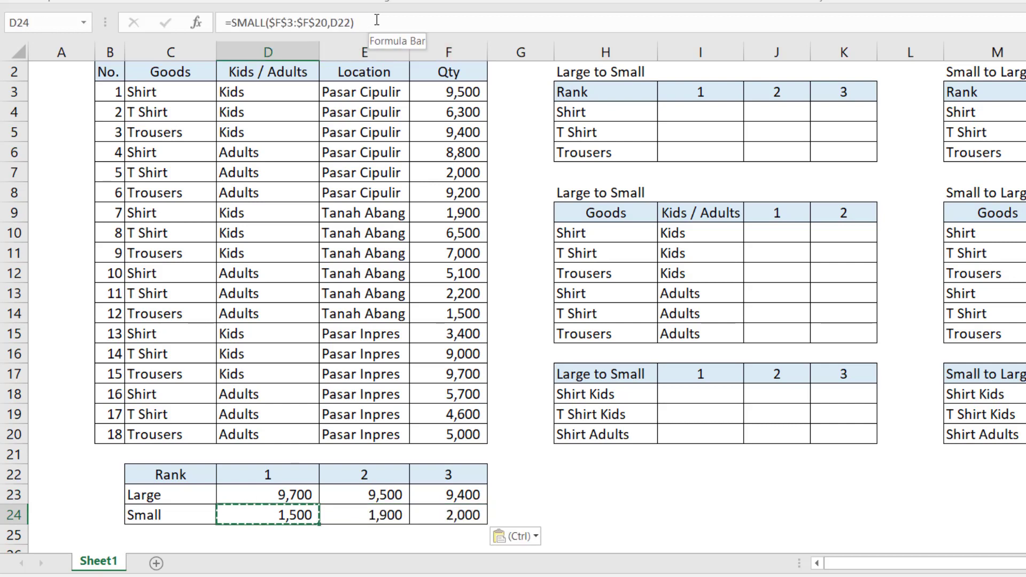
Check which header cell each SMALL formula in D24:F24 uses as its rank.
key(Right)
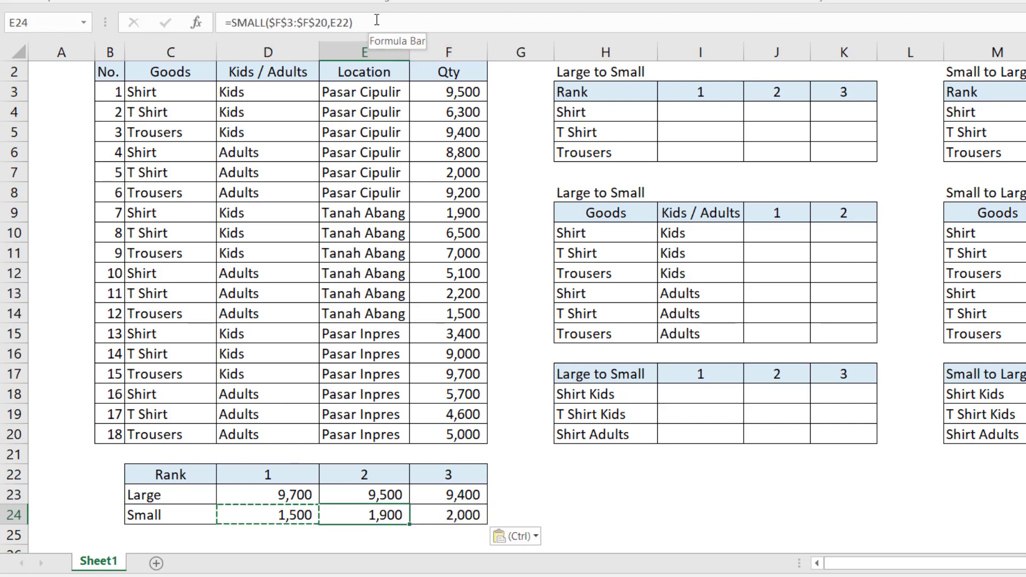
key(Right)
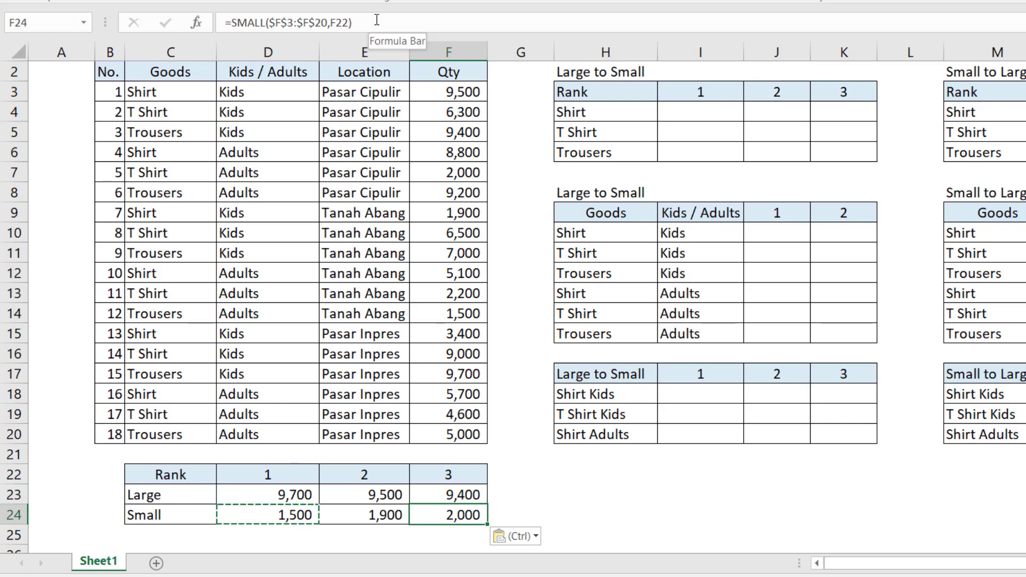
key(Left)
key(Left)
key(Left)
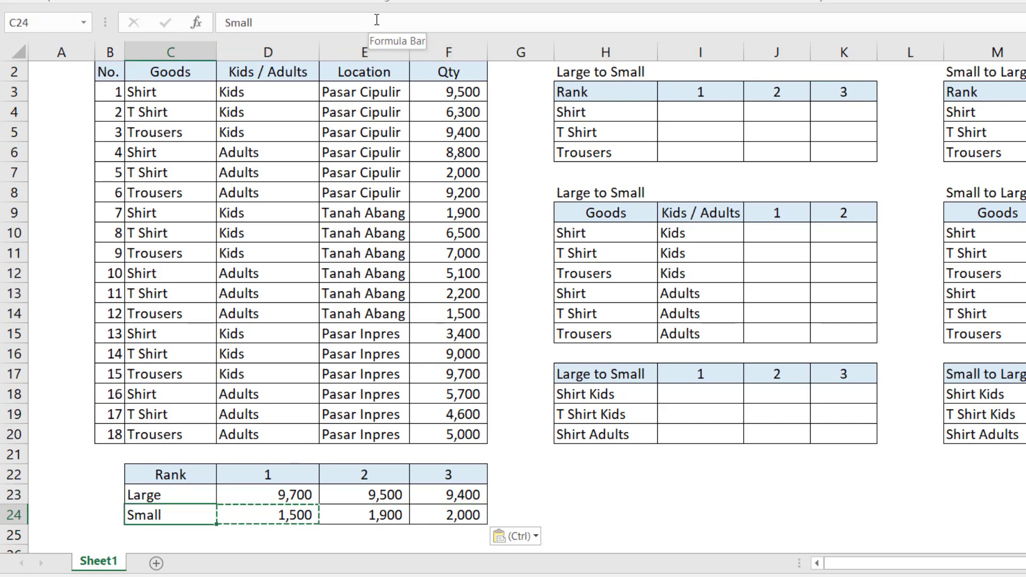
key(Right)
scroll(385, 19, up, 1)
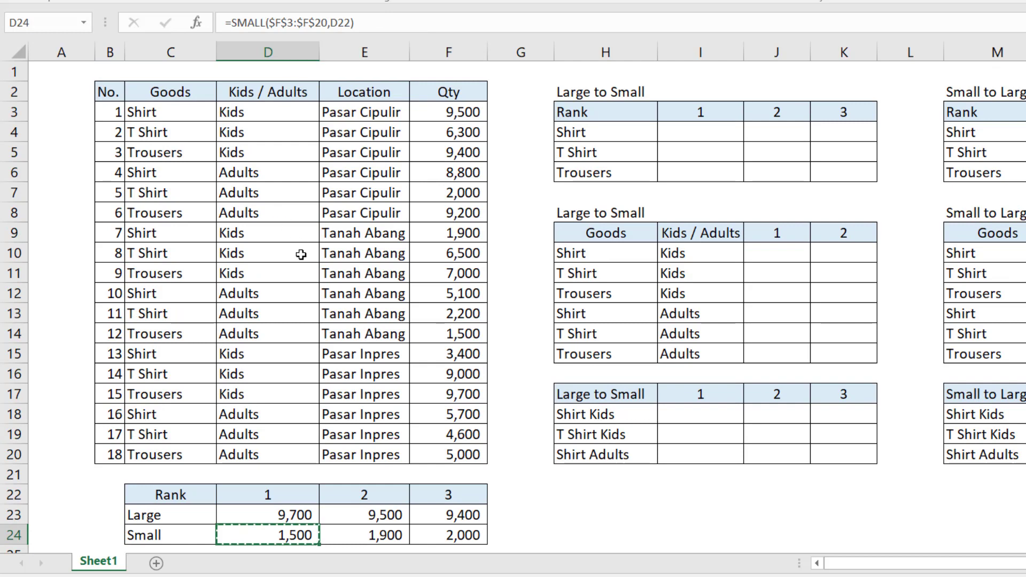
Replace the constant rank 1 in the LARGE formula in D23 with a COLUMNS function.
click(280, 515)
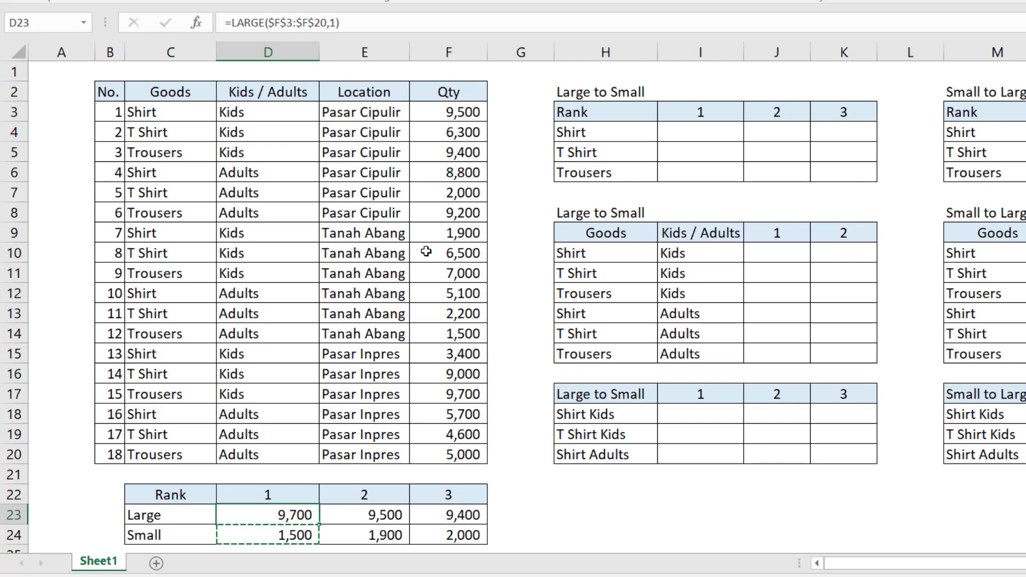
click(335, 27)
key(BackSpace)
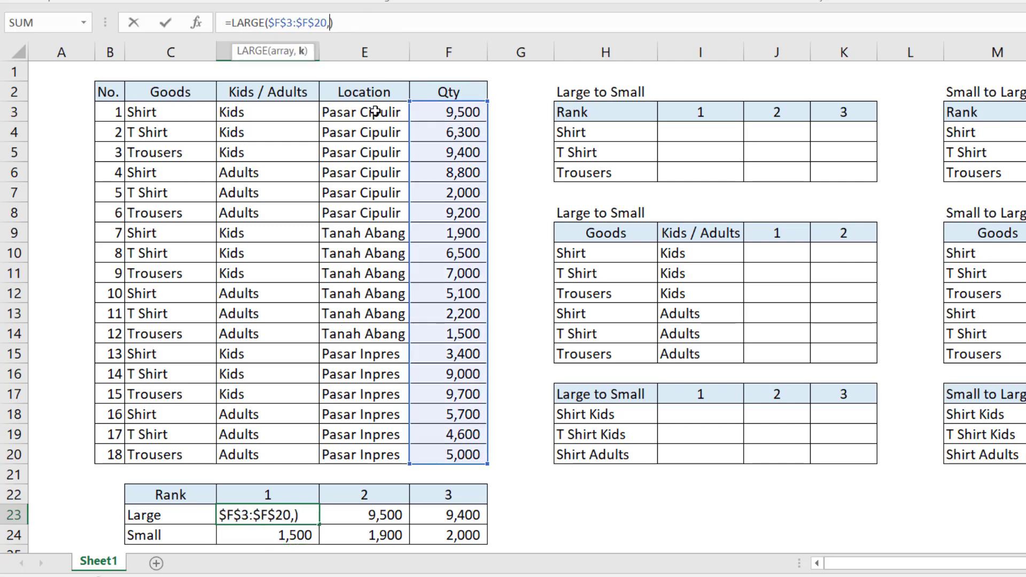
text(cl)
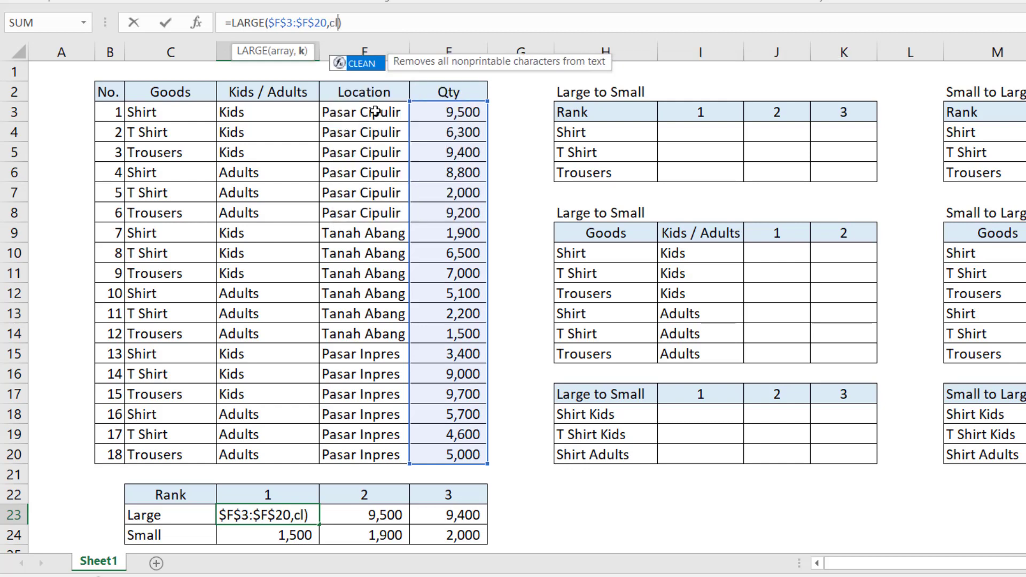
text(u)
key(BackSpace)
key(BackSpace)
text(olumns()
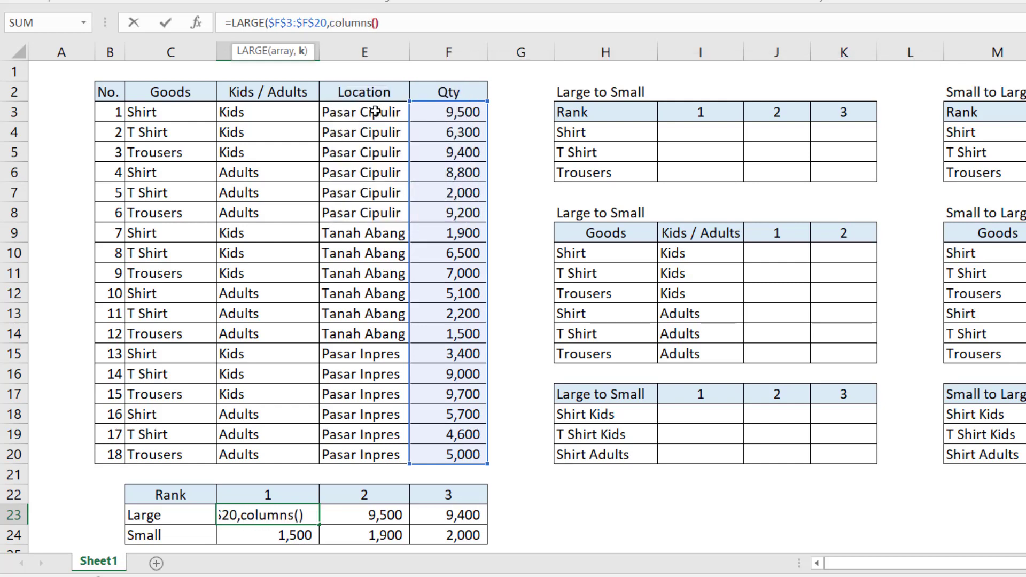
key(Left)
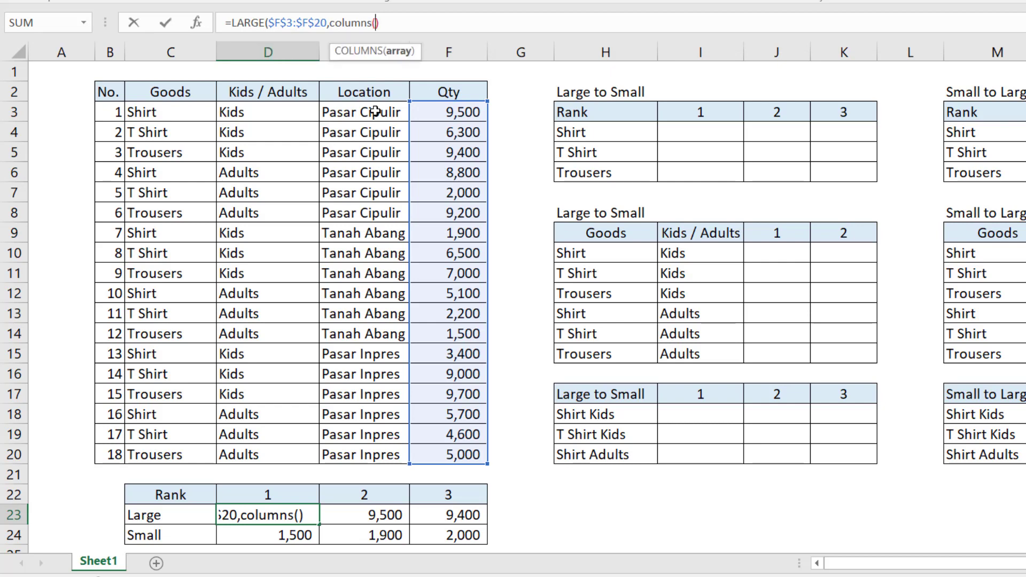
Give COLUMNS in D23 the expanding range $D21:D21, completing =LARGE($F$3:$F$20,COLUMNS($D21:D21)).
click(243, 468)
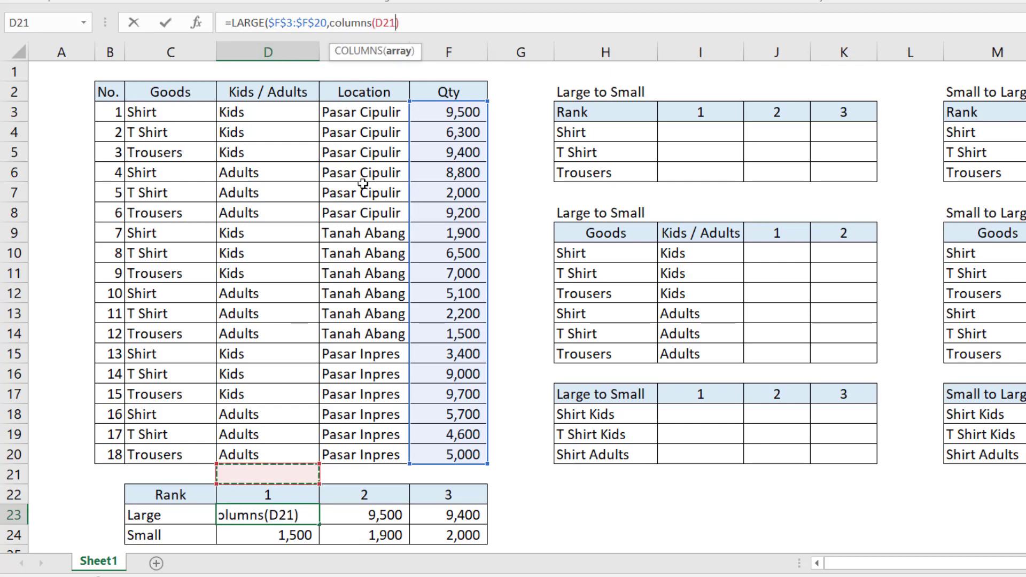
text(:)
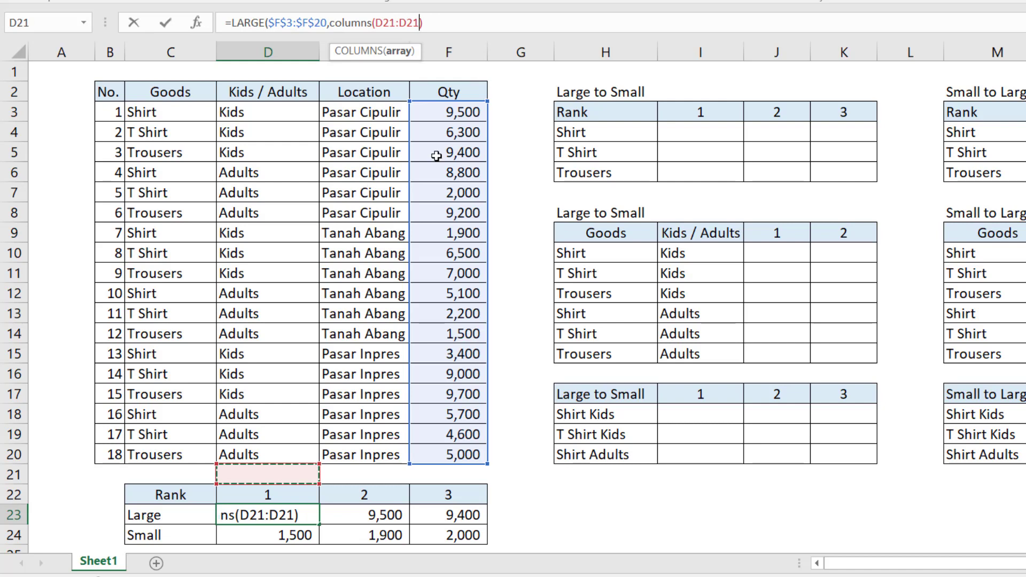
click(453, 27)
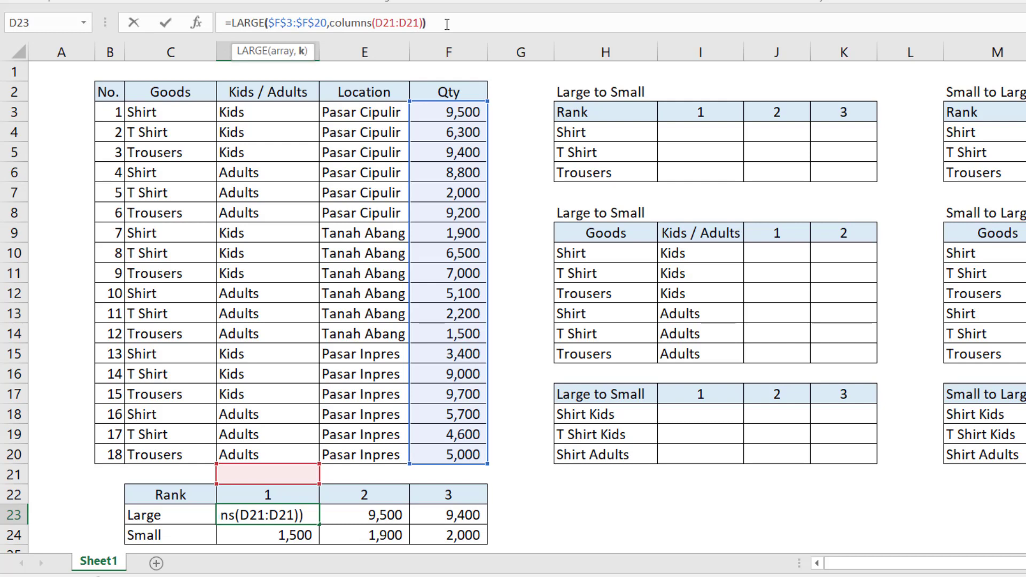
click(380, 21)
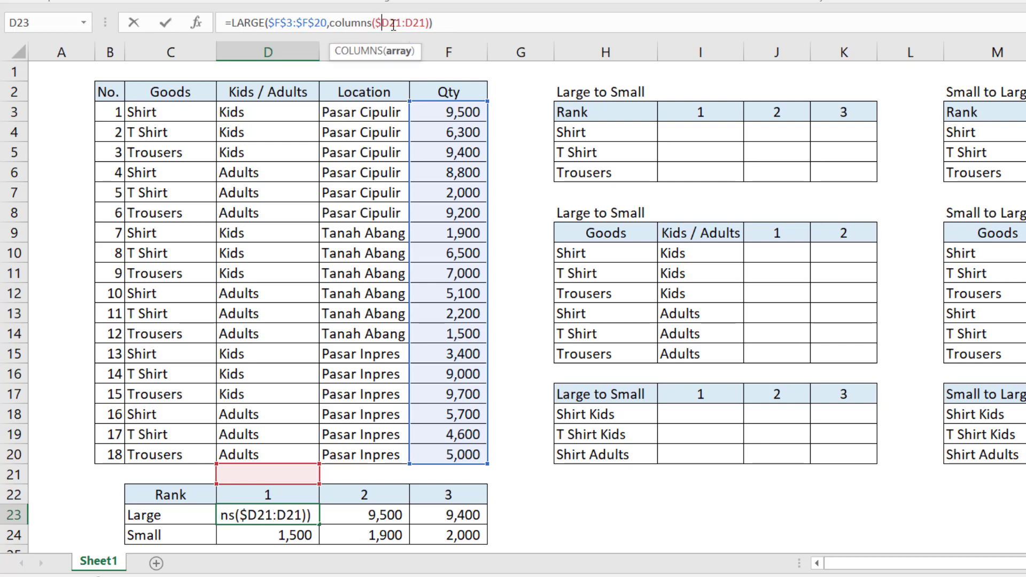
key(Return)
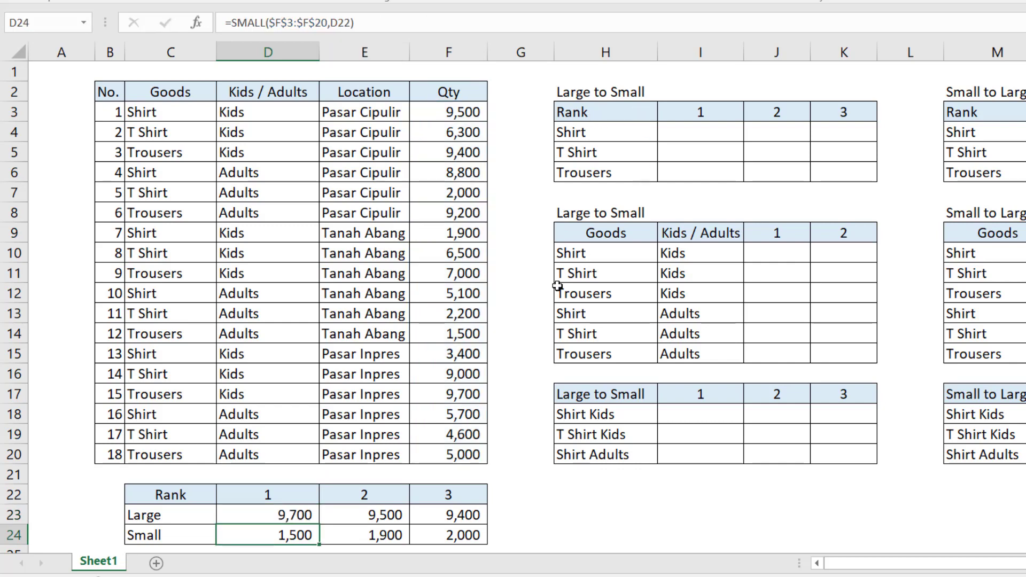
Copy the LARGE formula with COLUMNS from D23 to E23:F23 and check the copy in E23.
click(302, 512)
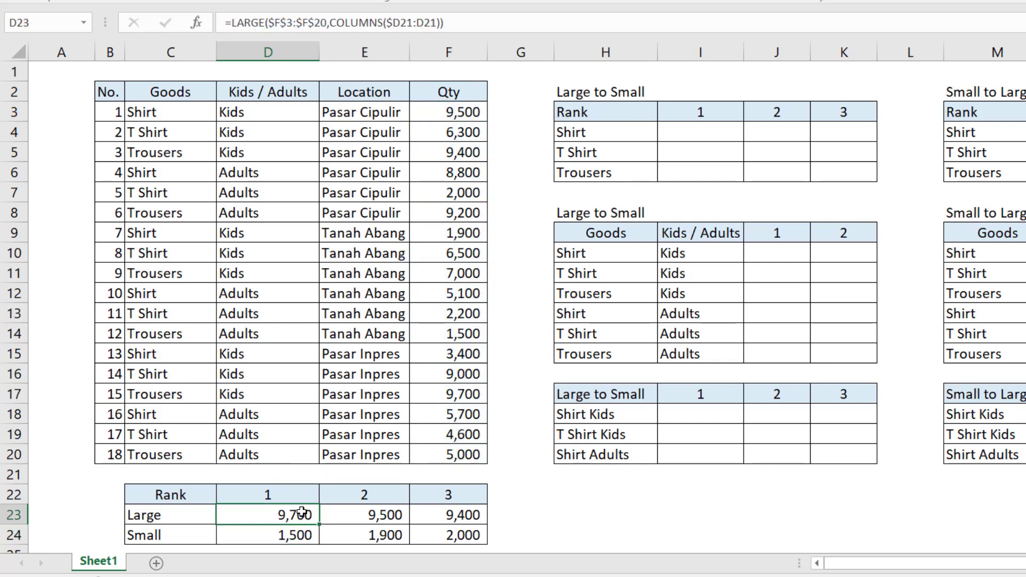
key(ctrl+c)
key(Right)
key(shift+Right)
key(ctrl+v)
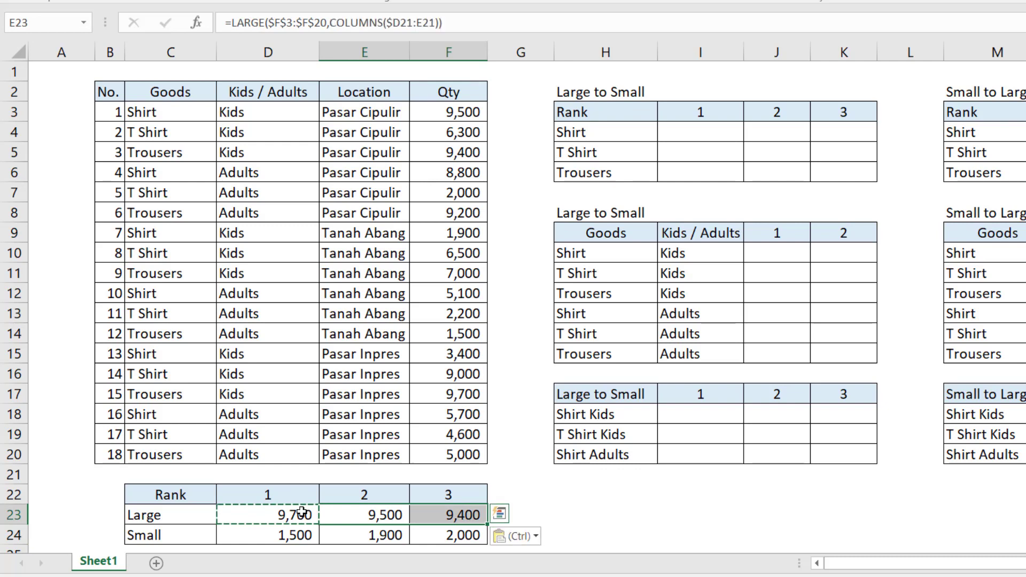
click(370, 515)
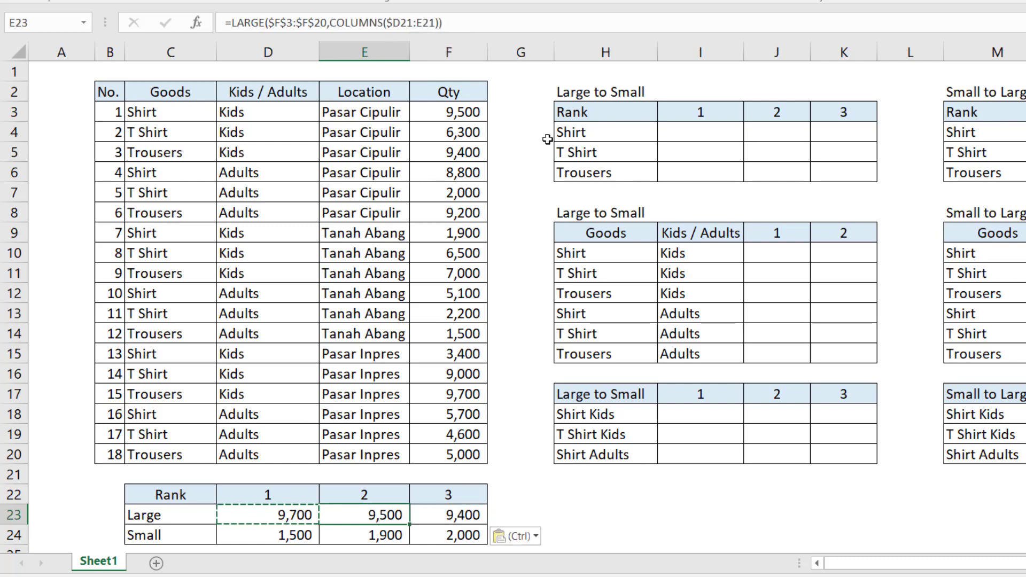
click(677, 125)
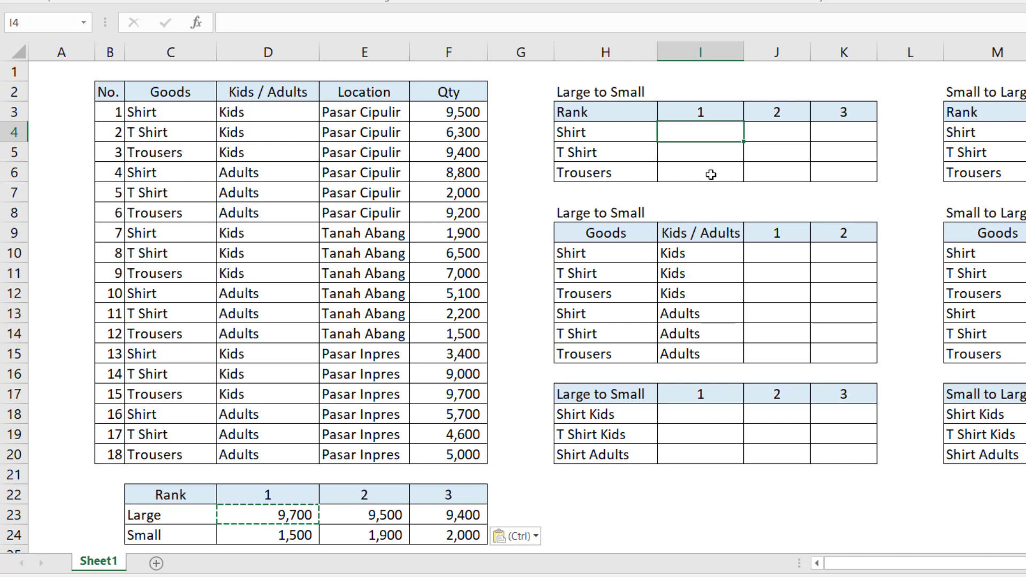
text(=large)
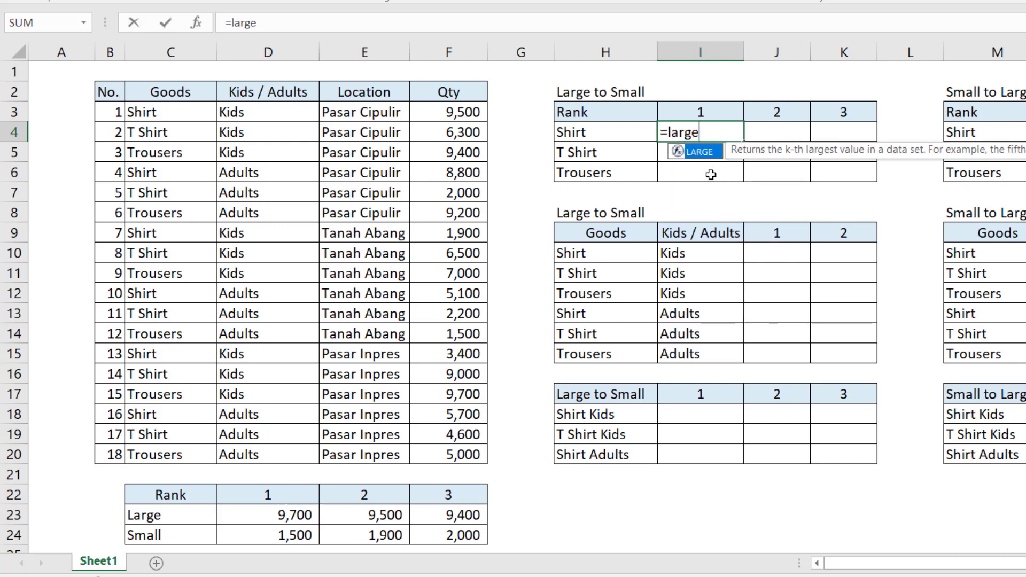
text(()
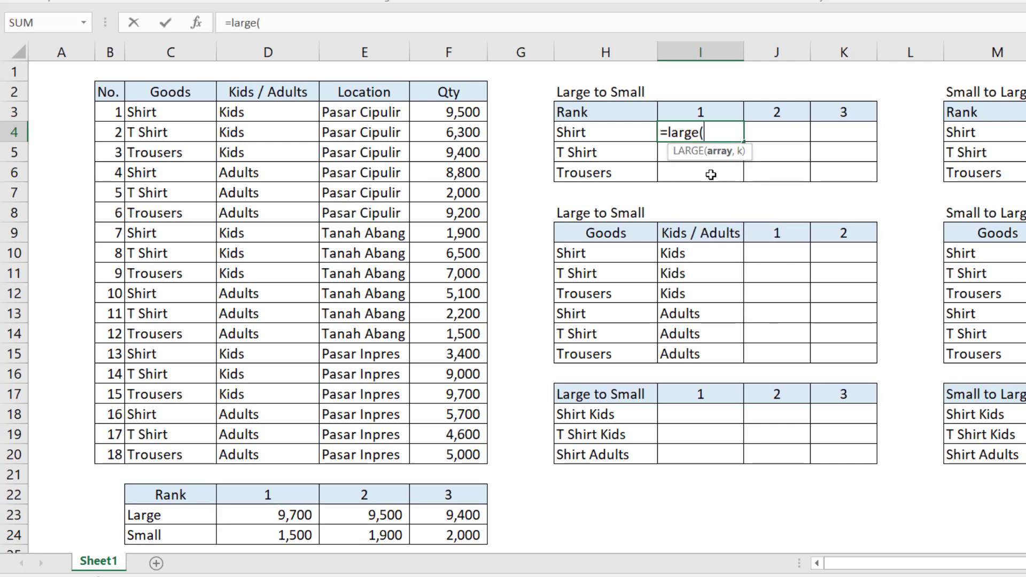
click(233, 23)
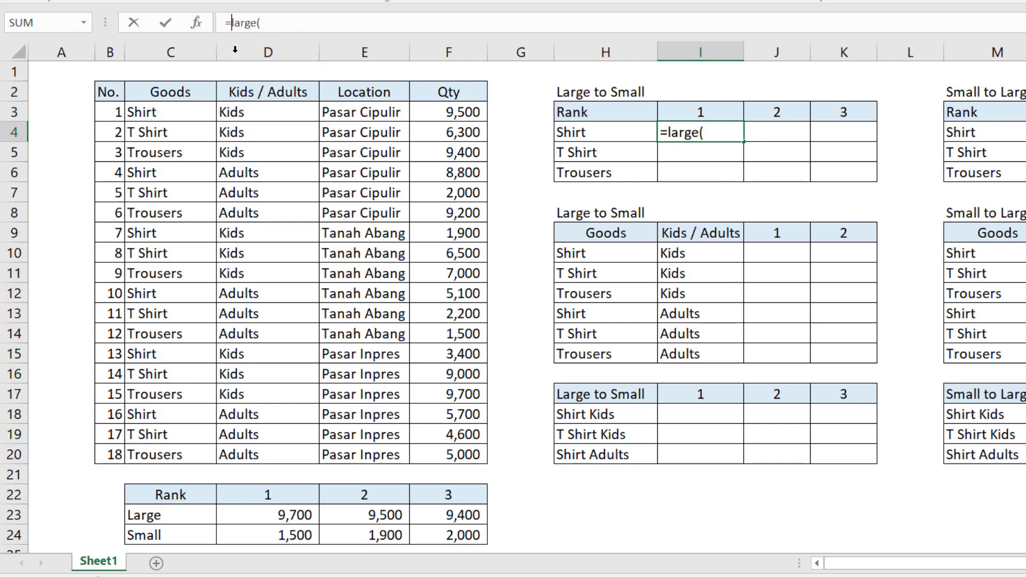
text(if()
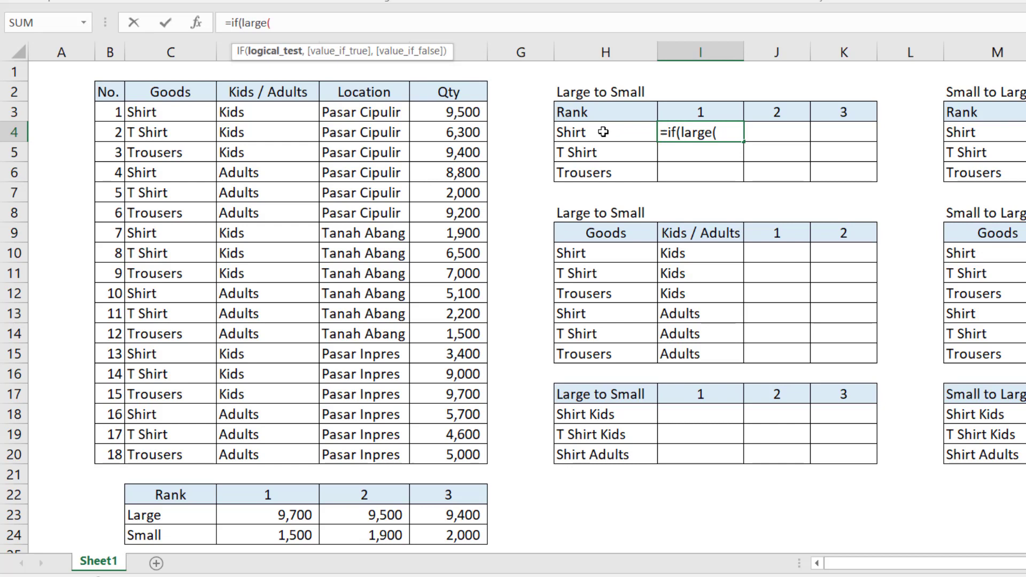
click(298, 23)
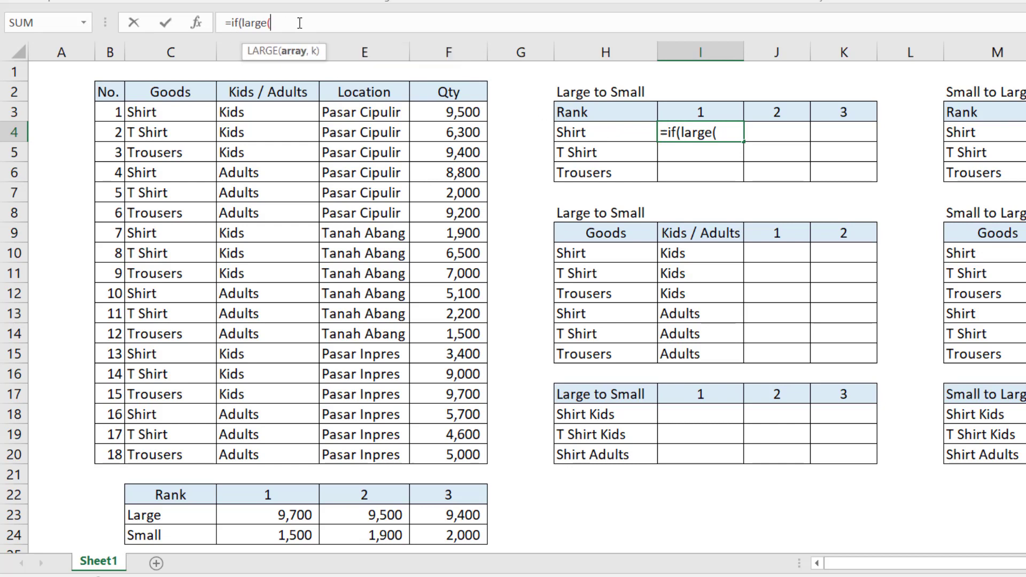
key(BackSpace)
key(BackSpace)
key(BackSpace)
key(BackSpace)
key(BackSpace)
key(BackSpace)
key(BackSpace)
key(BackSpace)
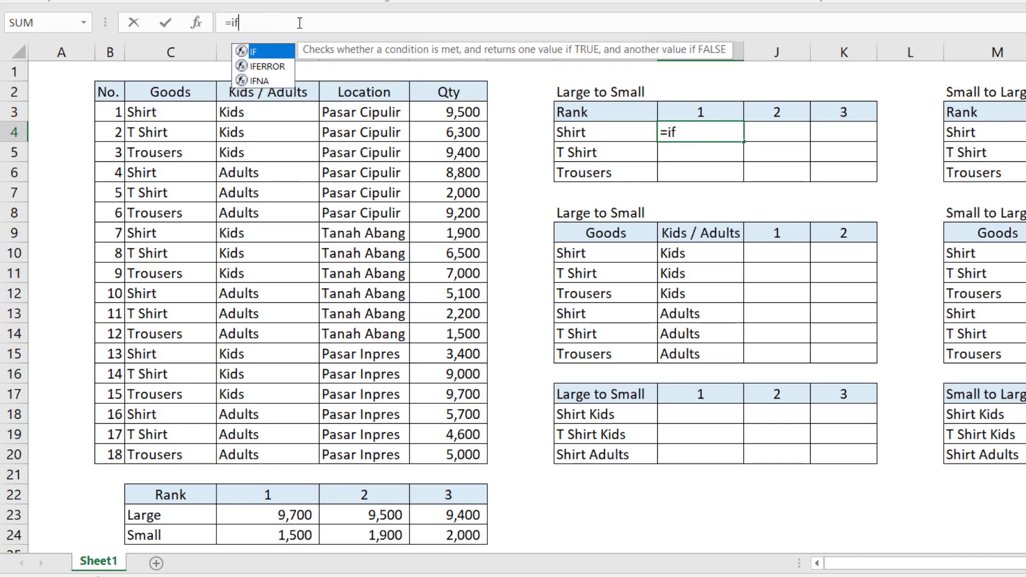
key(BackSpace)
Build the start of Shirt's rank 1 formula in I4, testing its name against the absolute goods range: =LARGE(IF($H4=$C$3:$C$20.
text(large)
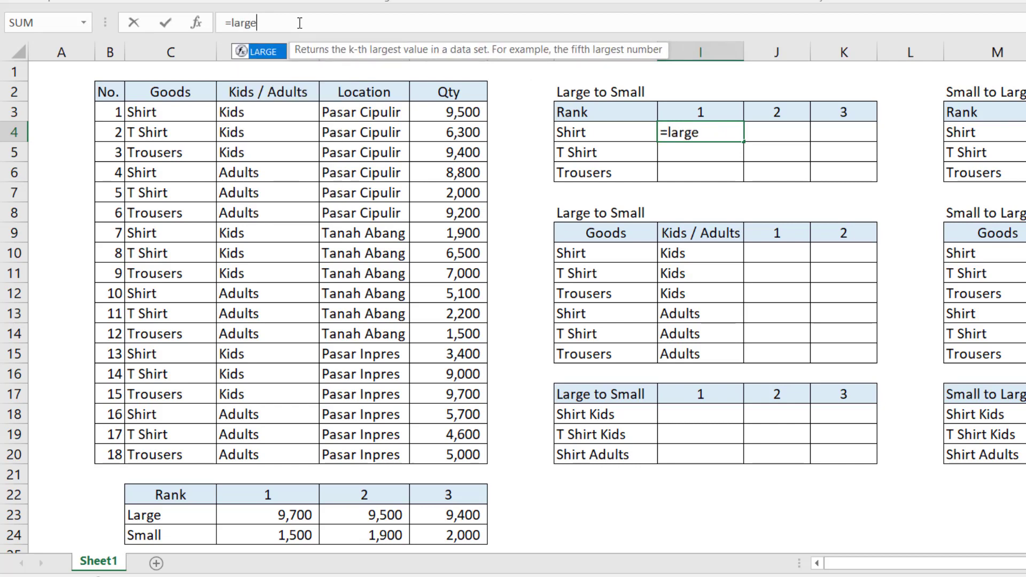
text((if()
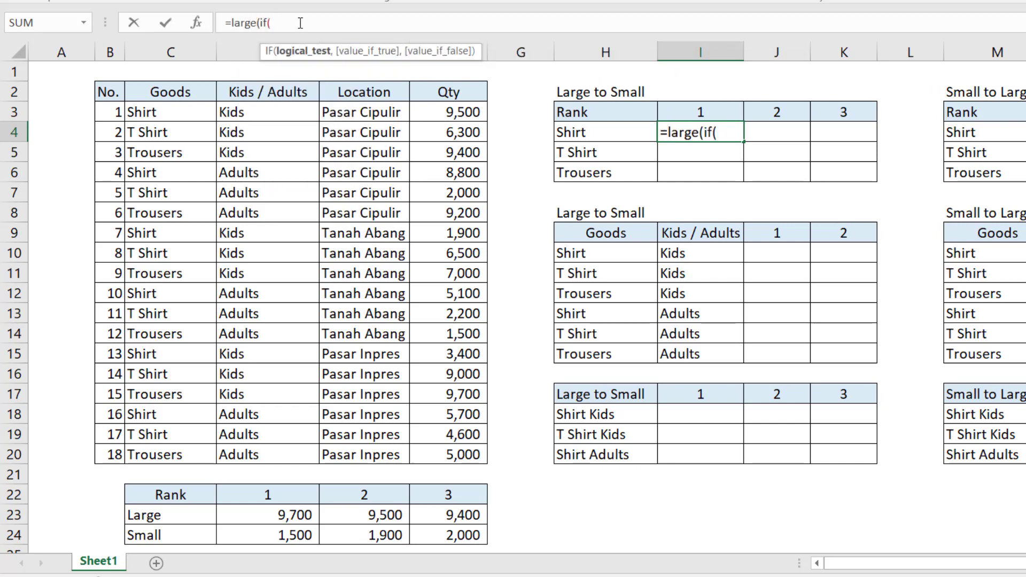
click(565, 129)
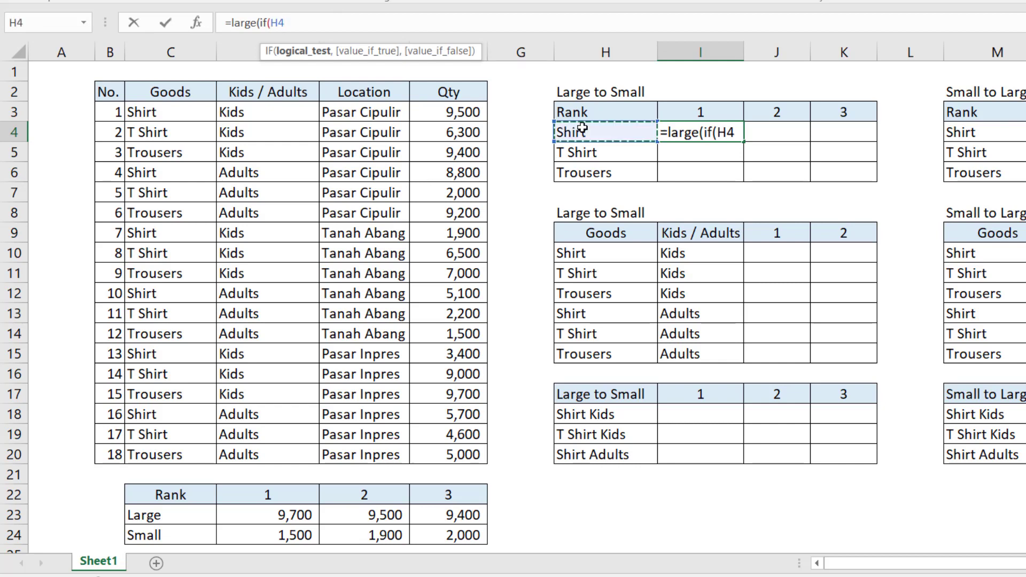
text(=)
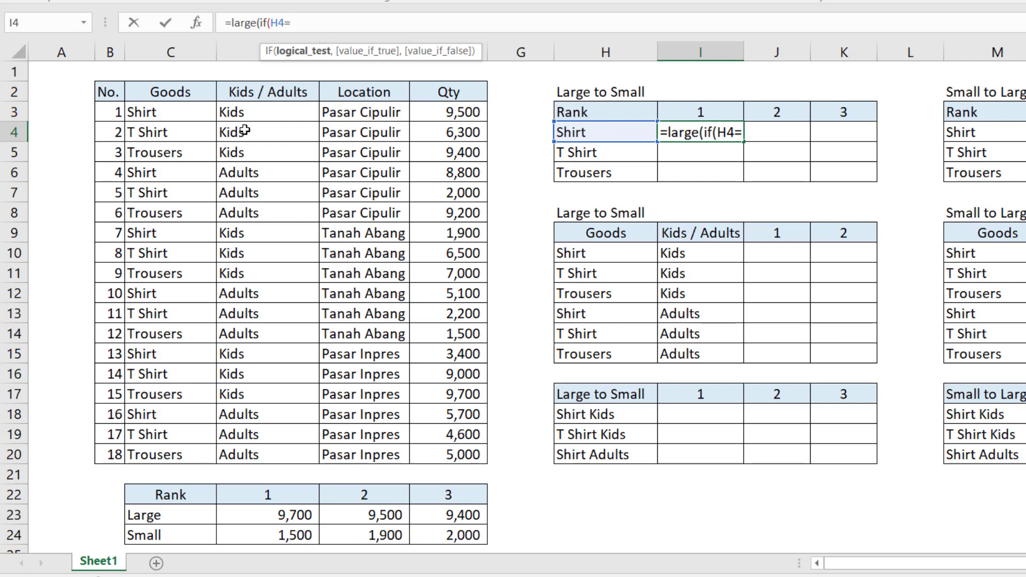
click(162, 112)
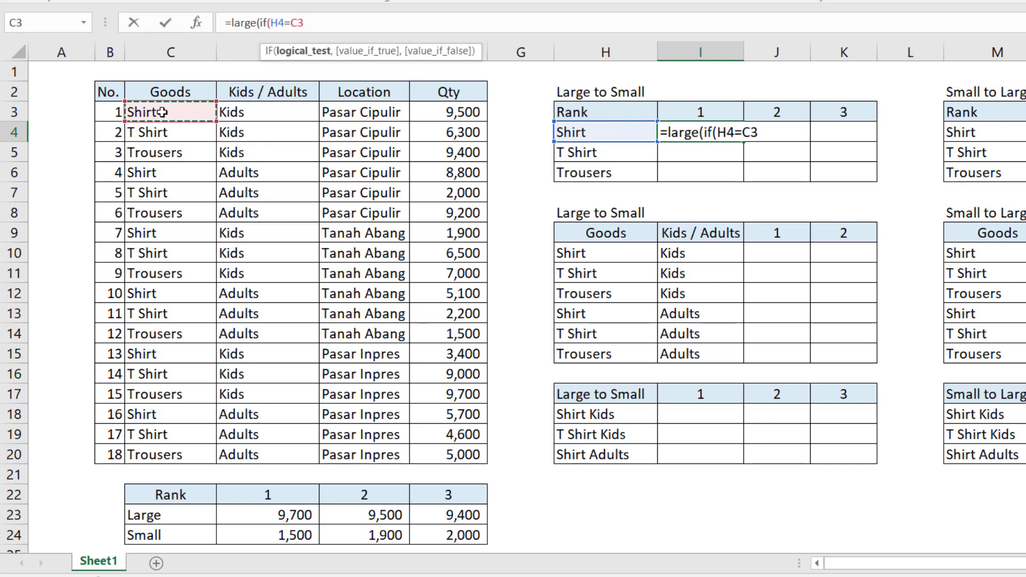
key(ctrl+shift+Down)
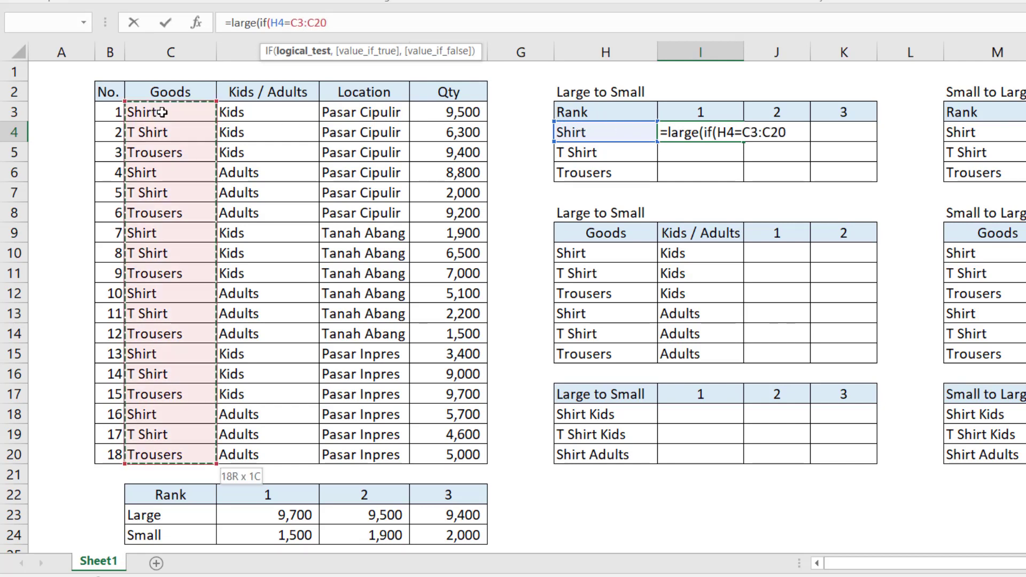
key(F4)
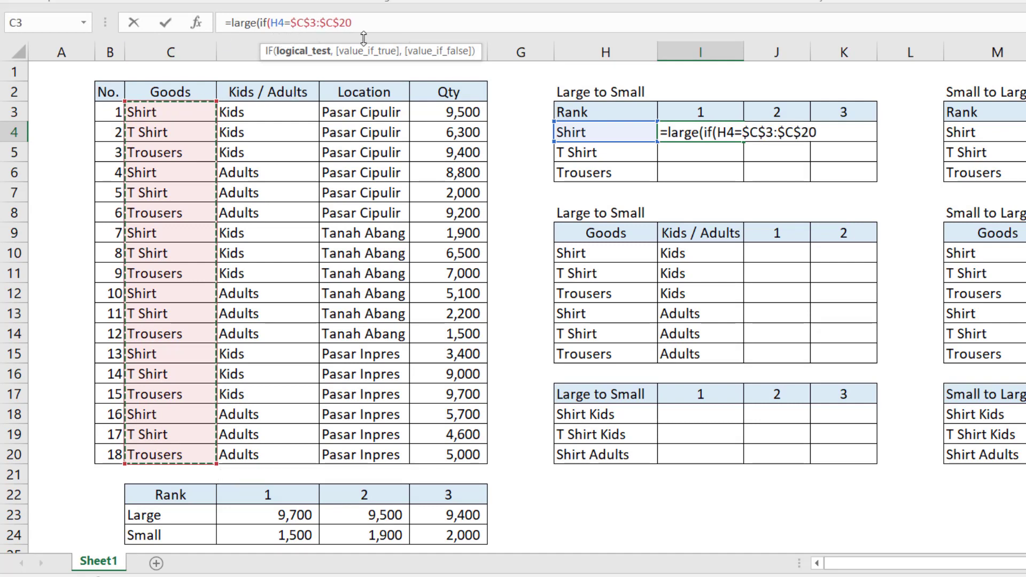
click(271, 22)
text($)
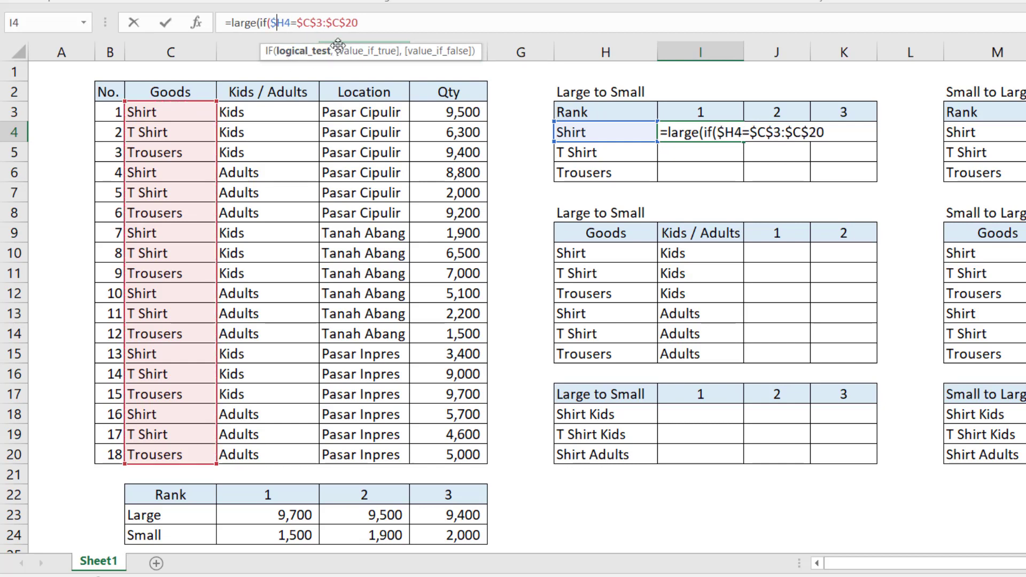
Continue the formula in I4 with the absolute Qty range $F$3:$F$20 as IF's value if true and close IF.
click(380, 24)
text(,)
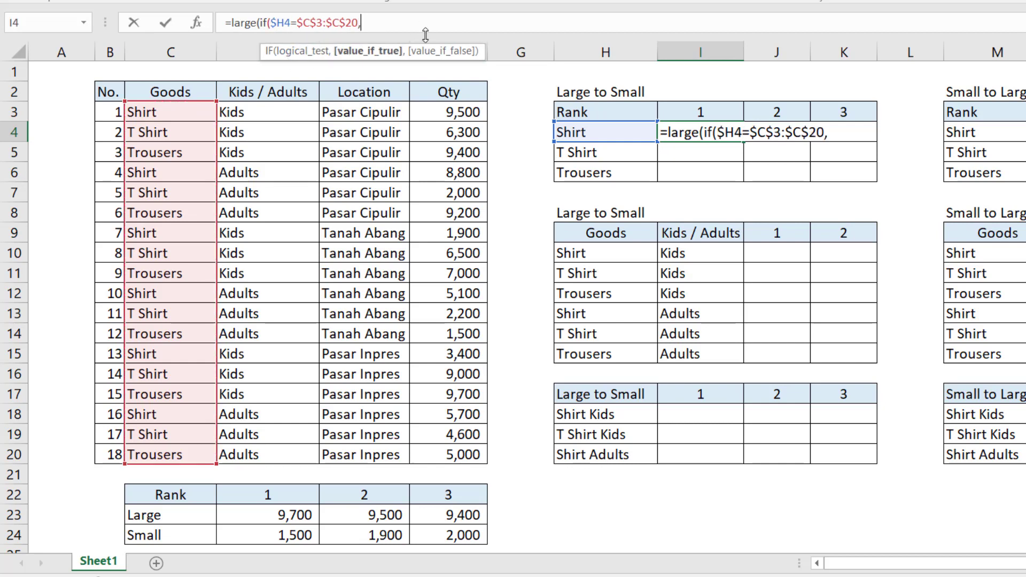
click(452, 115)
key(ctrl+shift+Down)
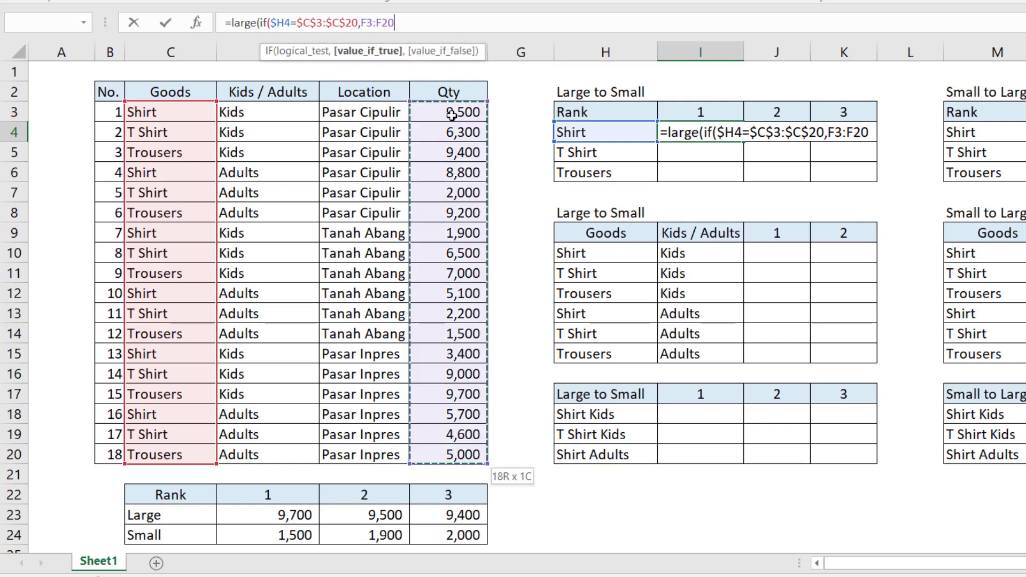
key(F4)
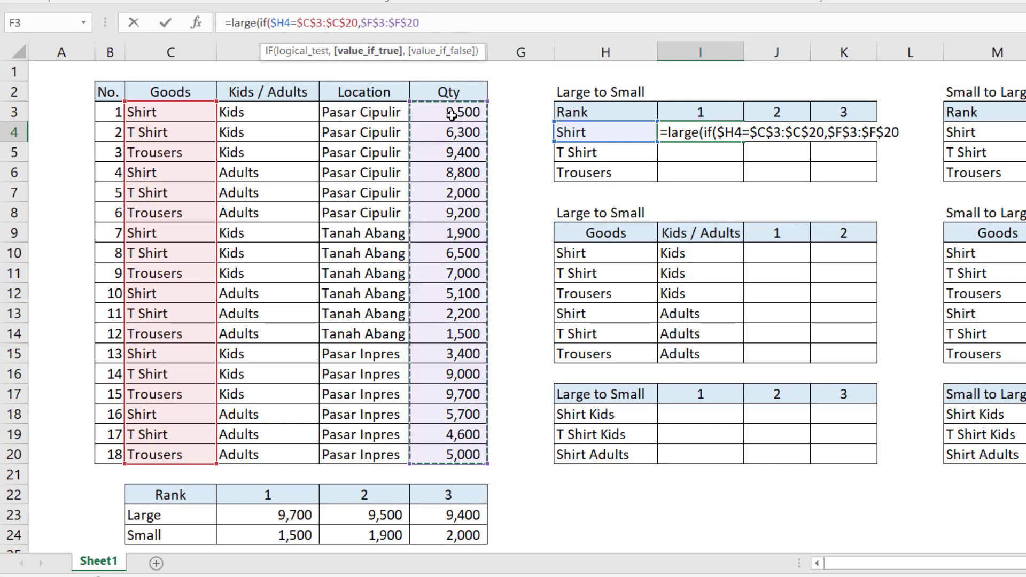
text())
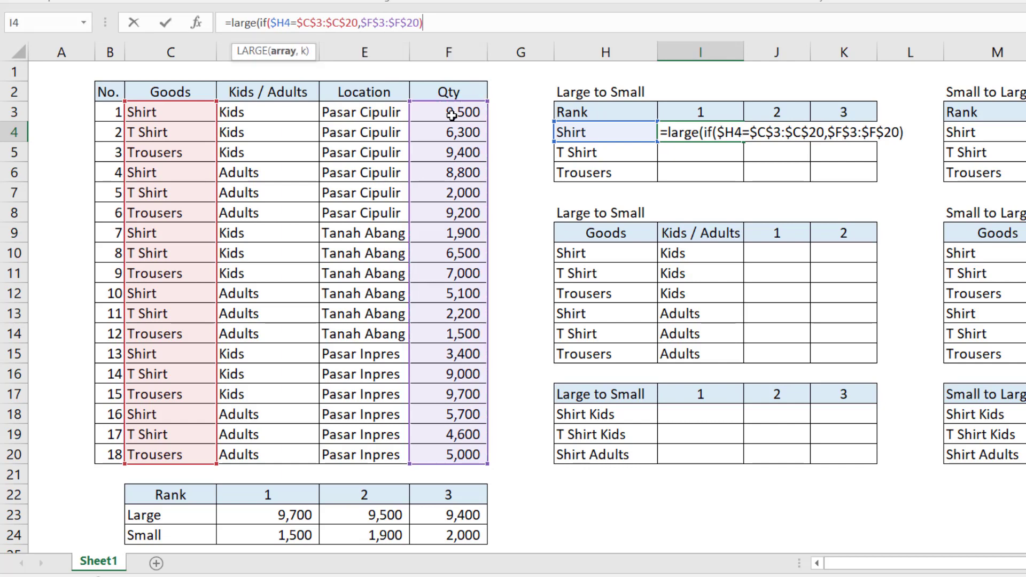
Use the row-locked rank header I$3 as k, completing =LARGE(IF($H4=$C$3:$C$20,$F$3:$F$20),I$3) in I4.
text(,)
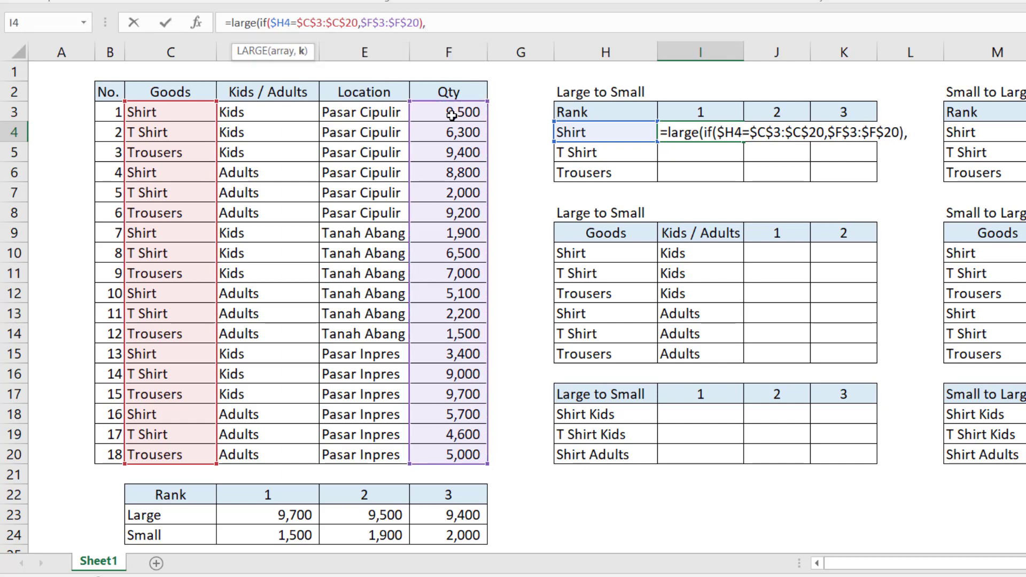
click(690, 117)
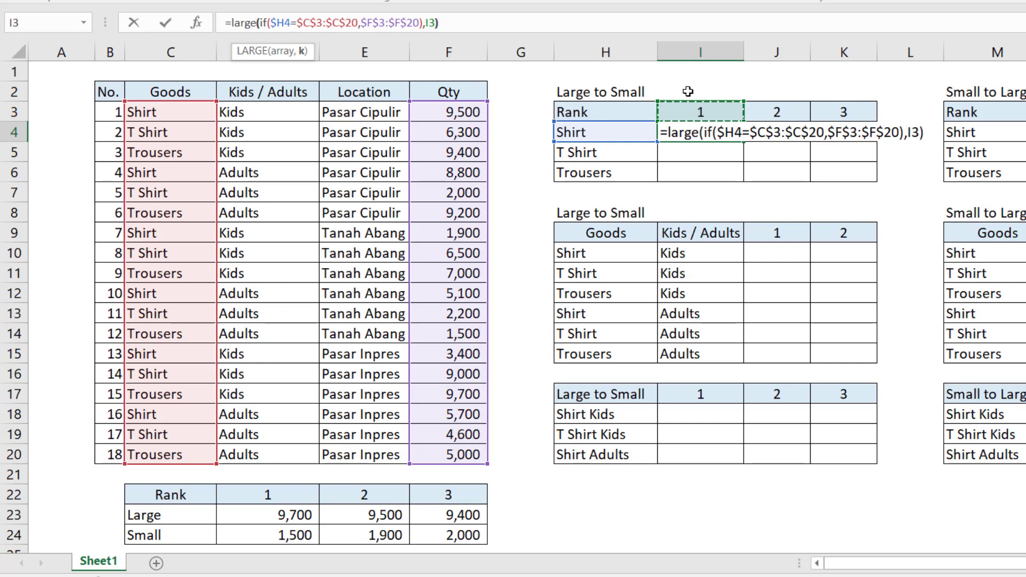
click(648, 21)
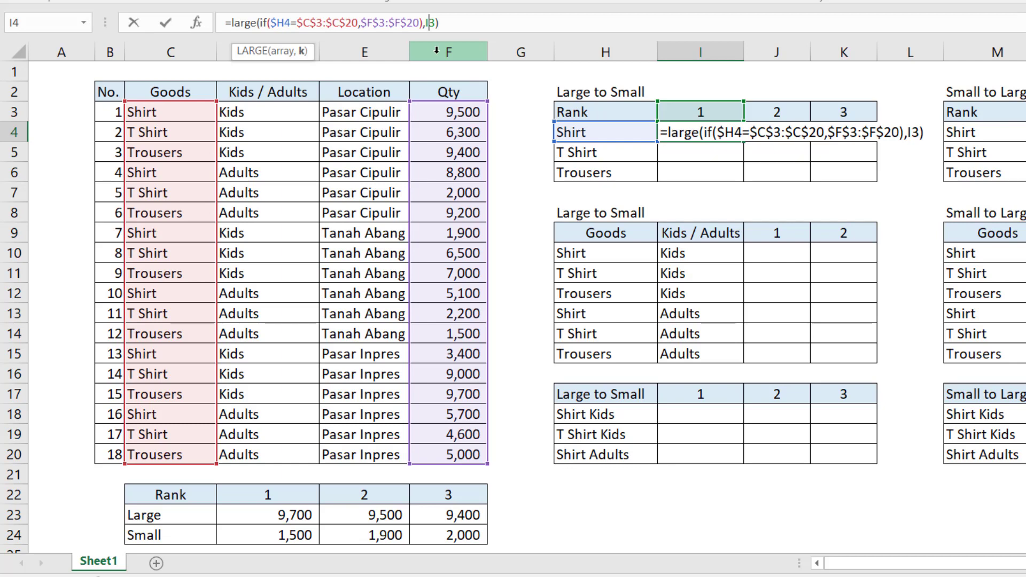
text($)
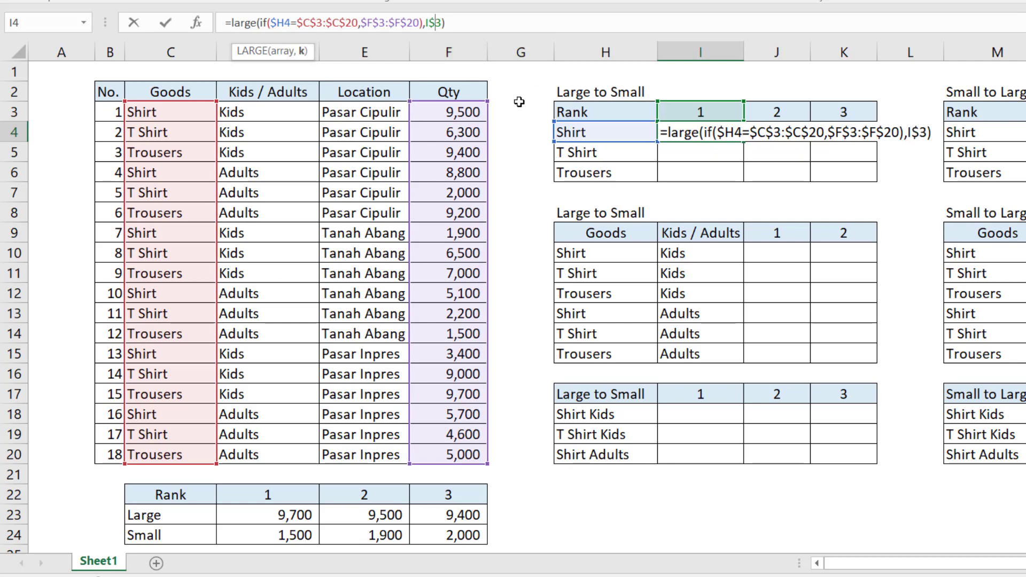
key(Return)
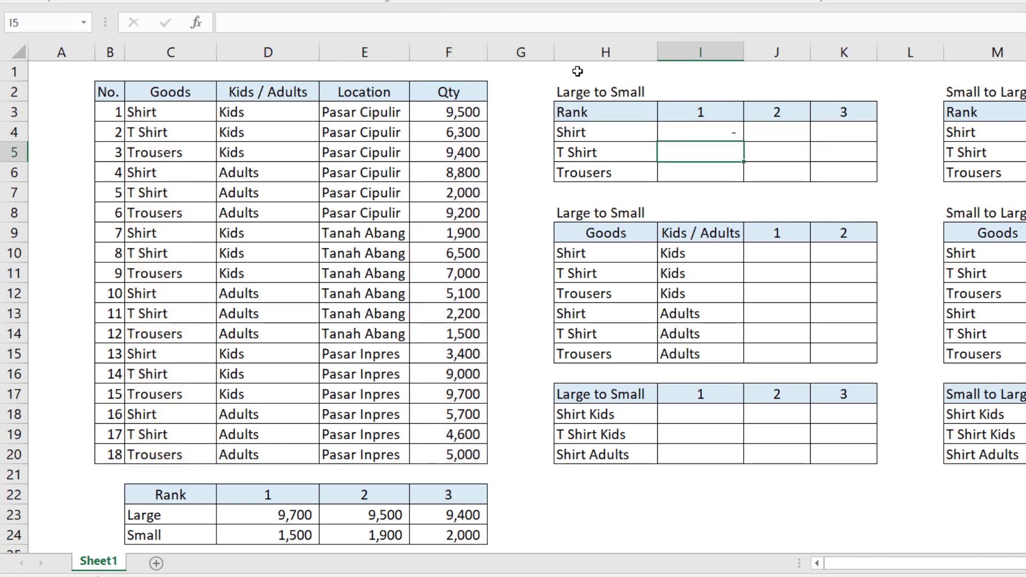
Re-enter the LARGE and IF formula in I4 as an array formula.
key(Up)
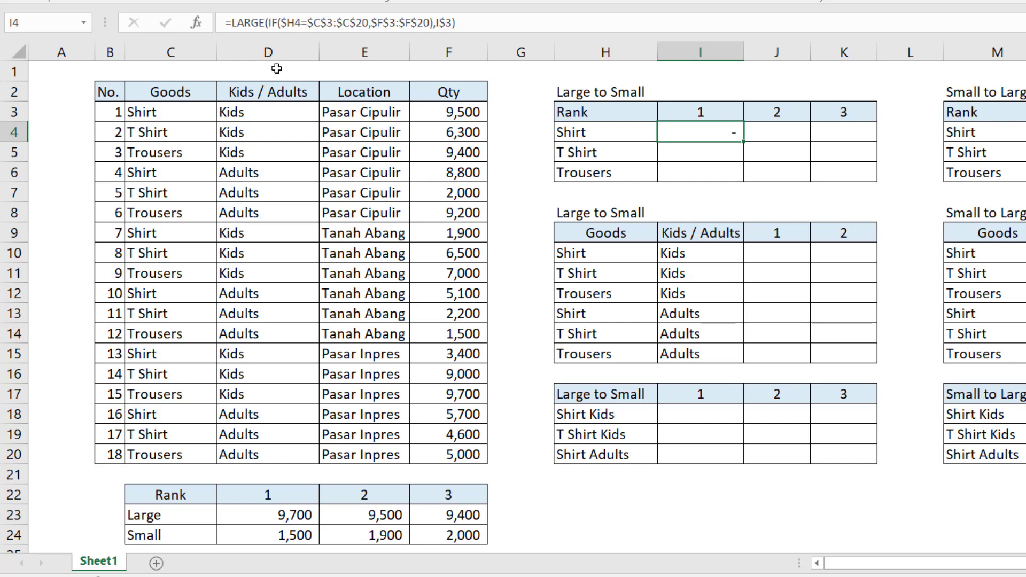
click(476, 30)
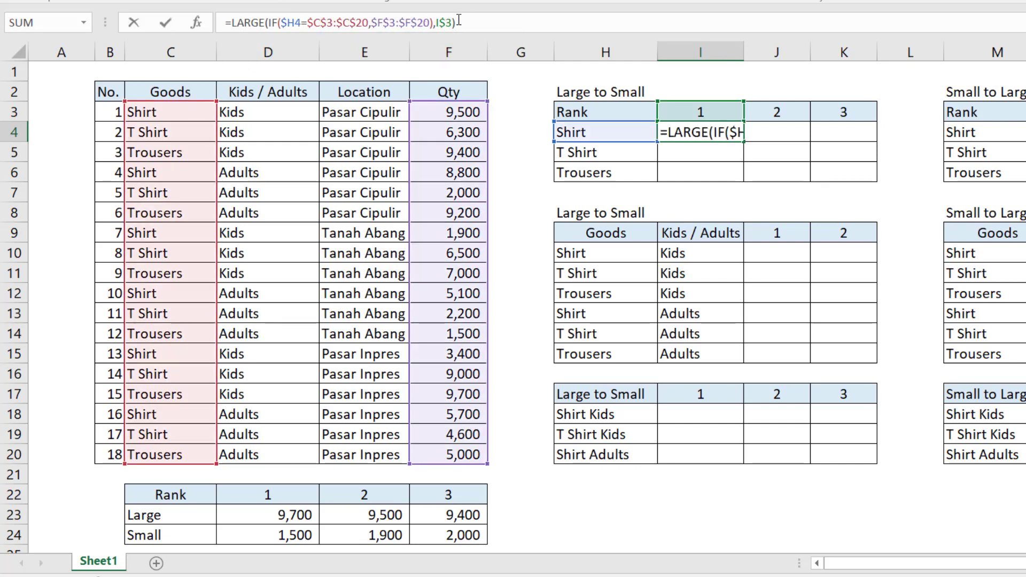
key(End)
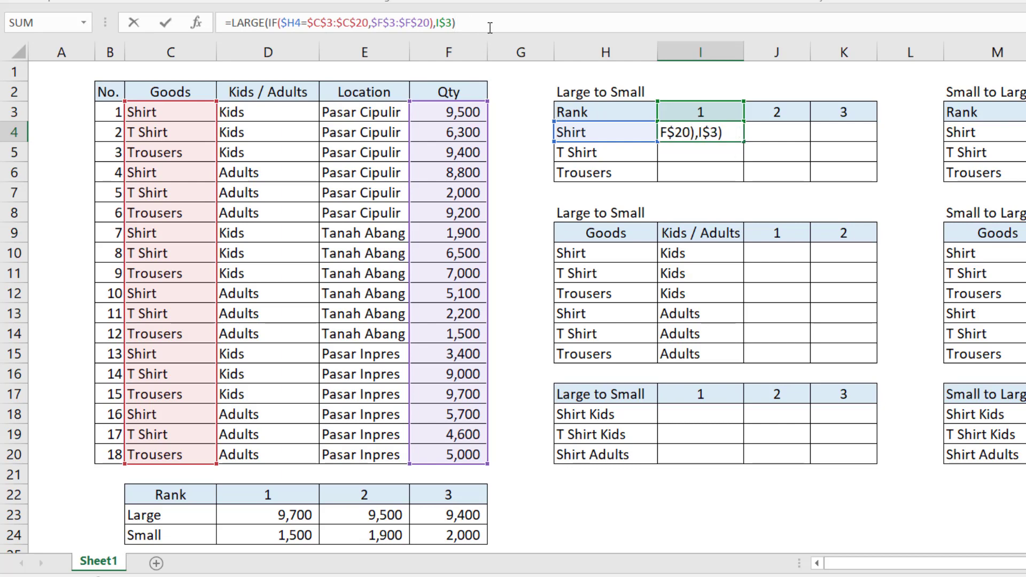
key(ctrl+shift+Return)
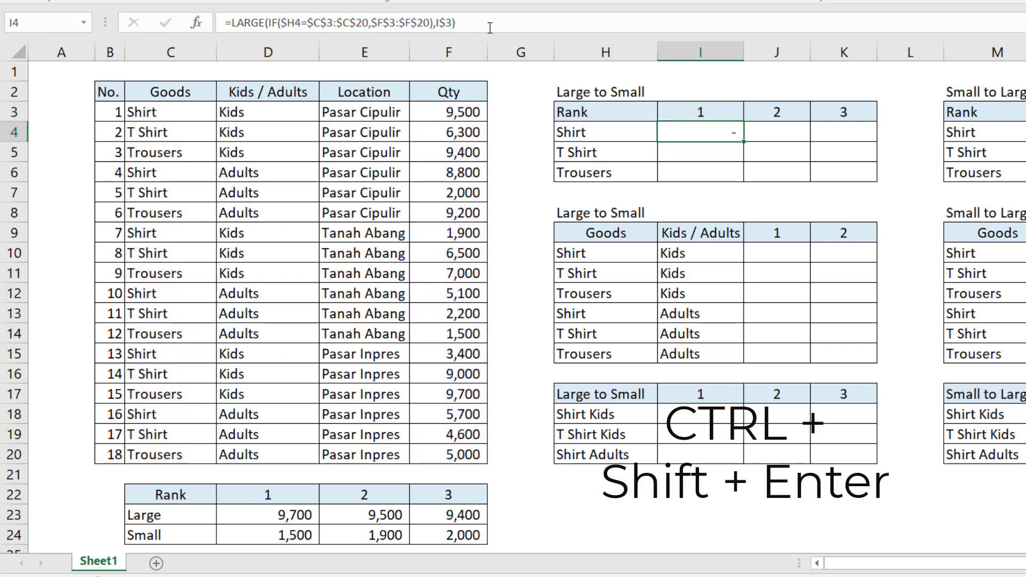
click(490, 27)
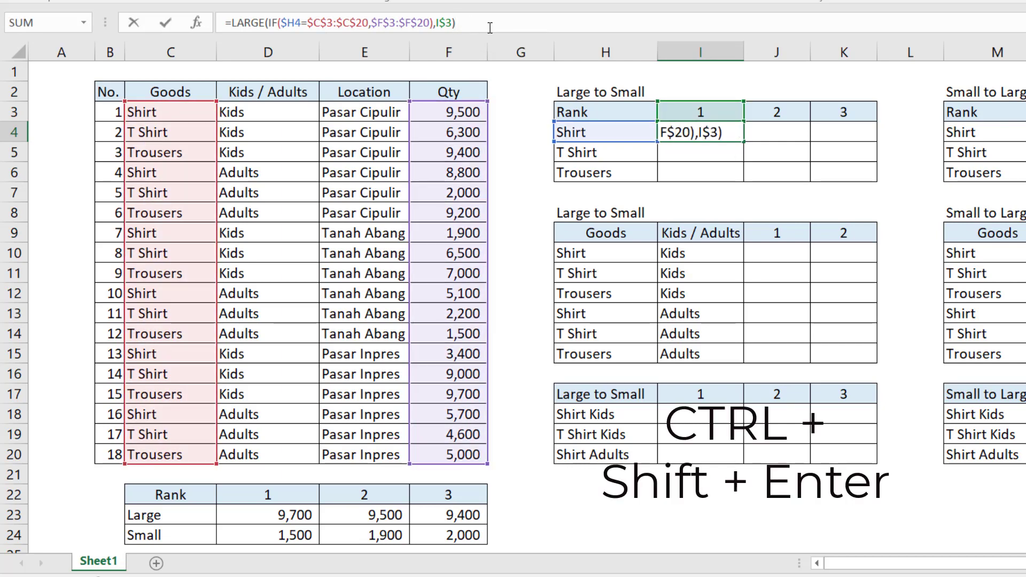
key(ctrl+shift+Return)
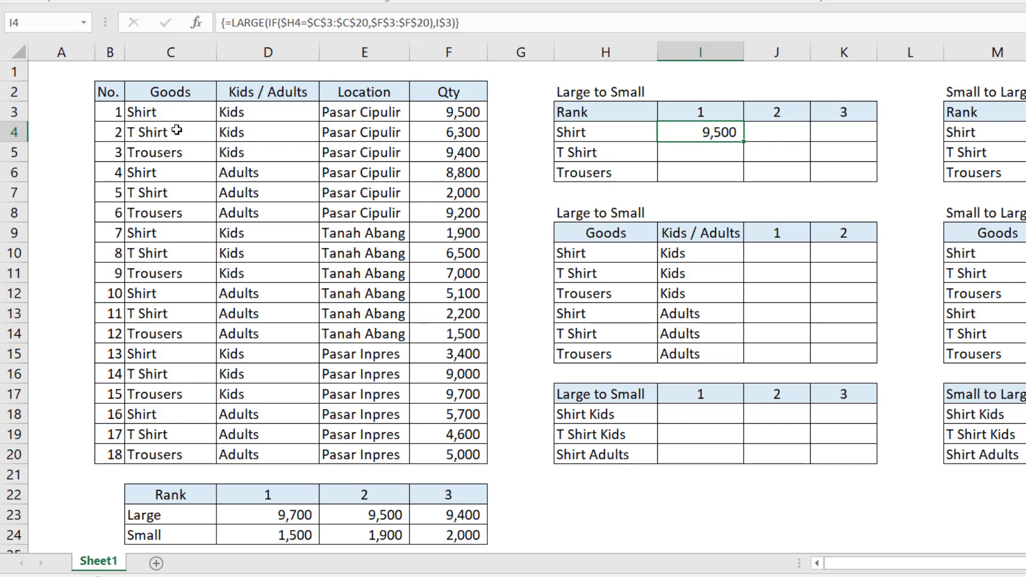
Check the Shirt rows and their quantities in the source table against Shirt's rank 1 result.
click(473, 119)
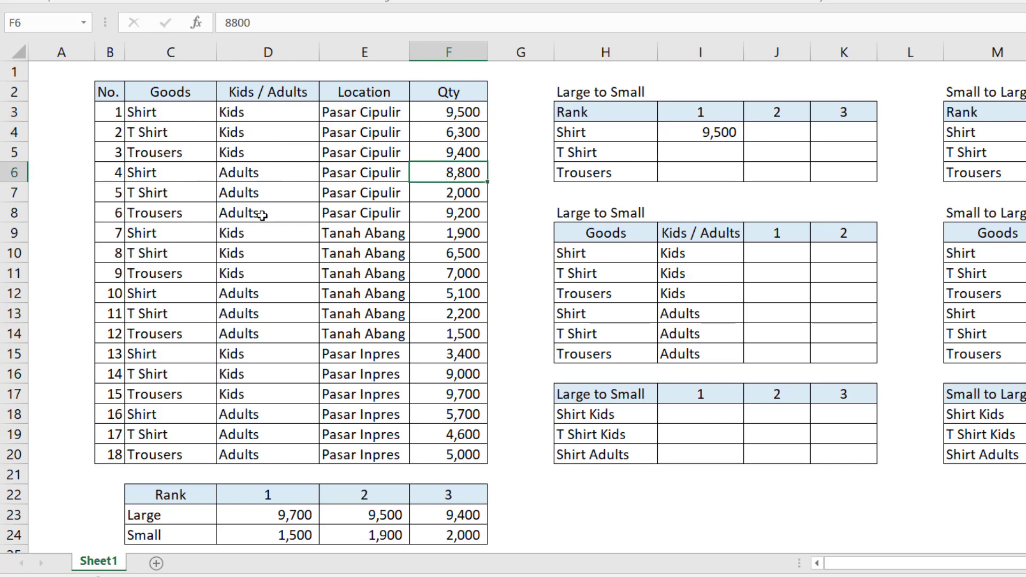
click(201, 240)
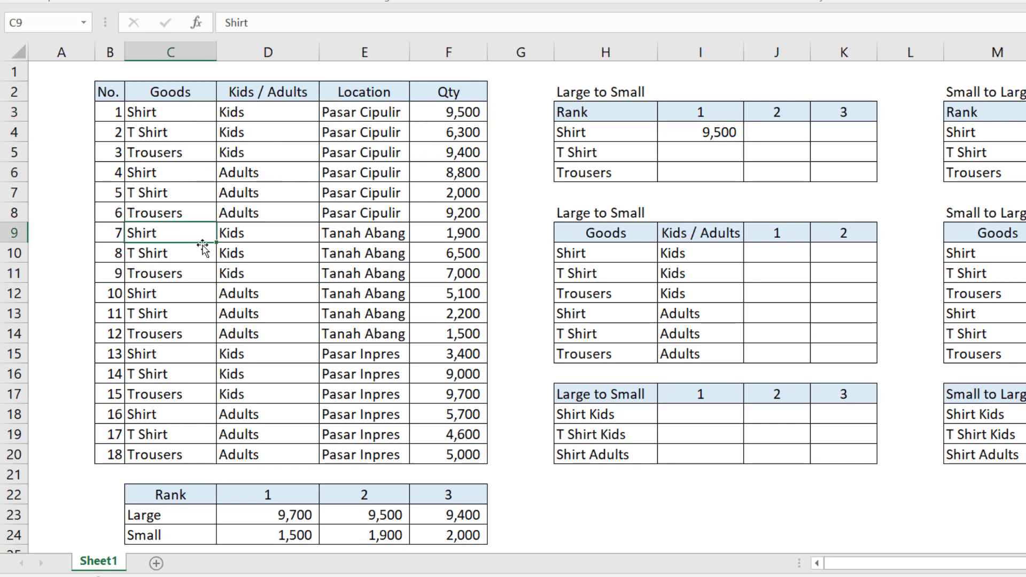
click(451, 231)
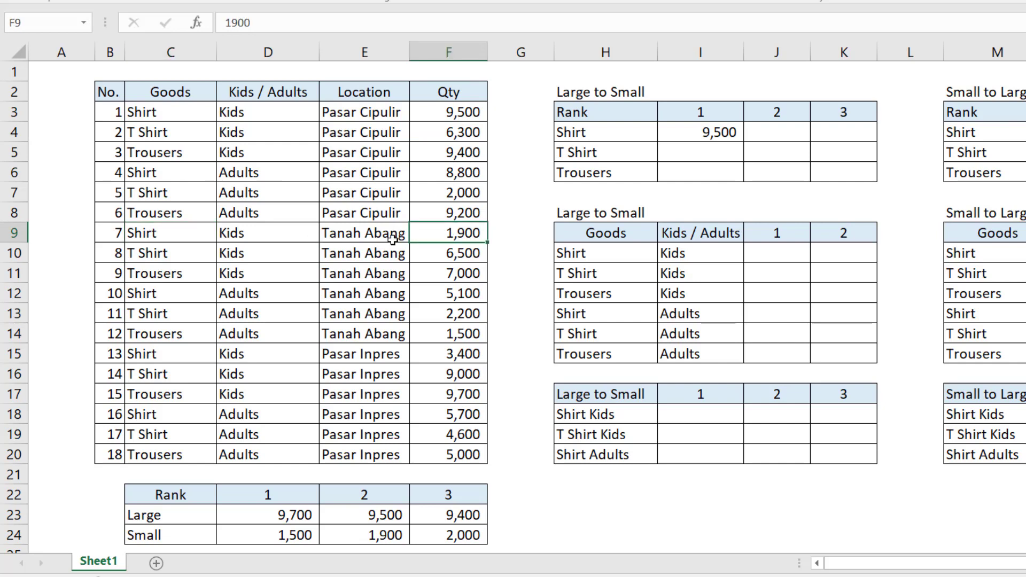
click(442, 289)
click(173, 350)
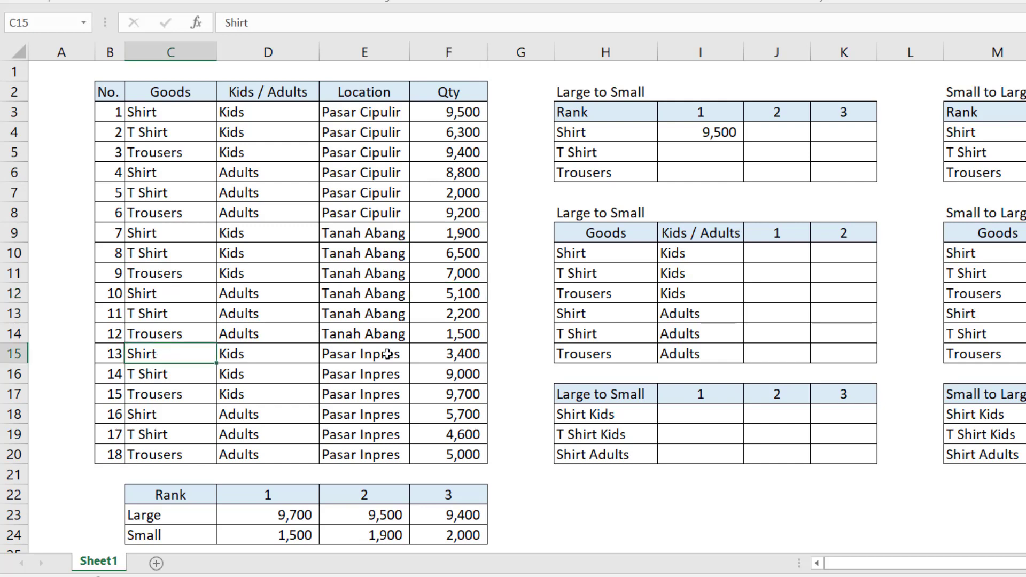
click(443, 351)
drag(162, 415, 164, 395)
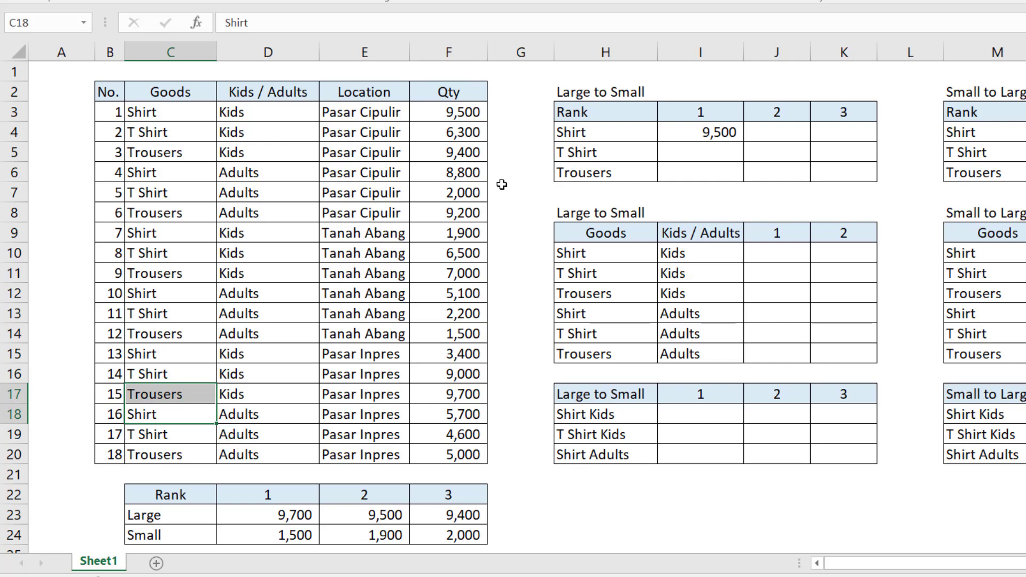
Copy the array formula from I4 across to K4 and down to row 6, and check the copy in I6.
click(735, 134)
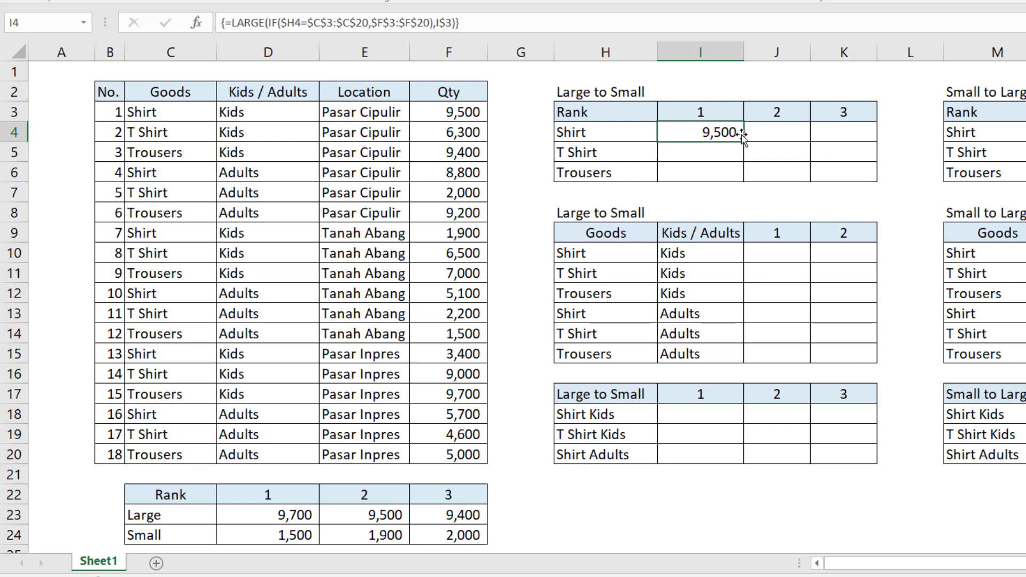
drag(746, 140, 877, 141)
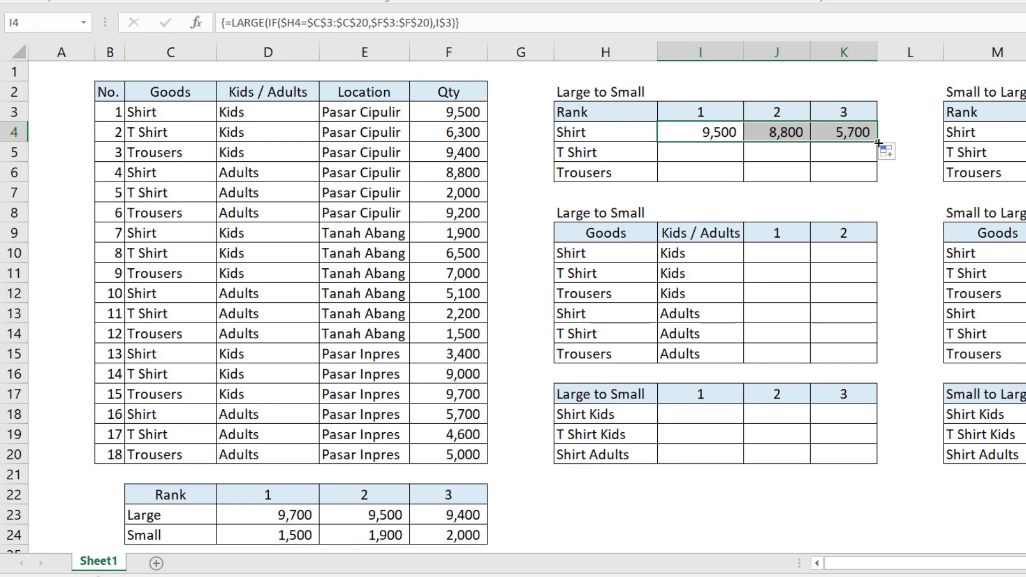
drag(878, 143, 877, 182)
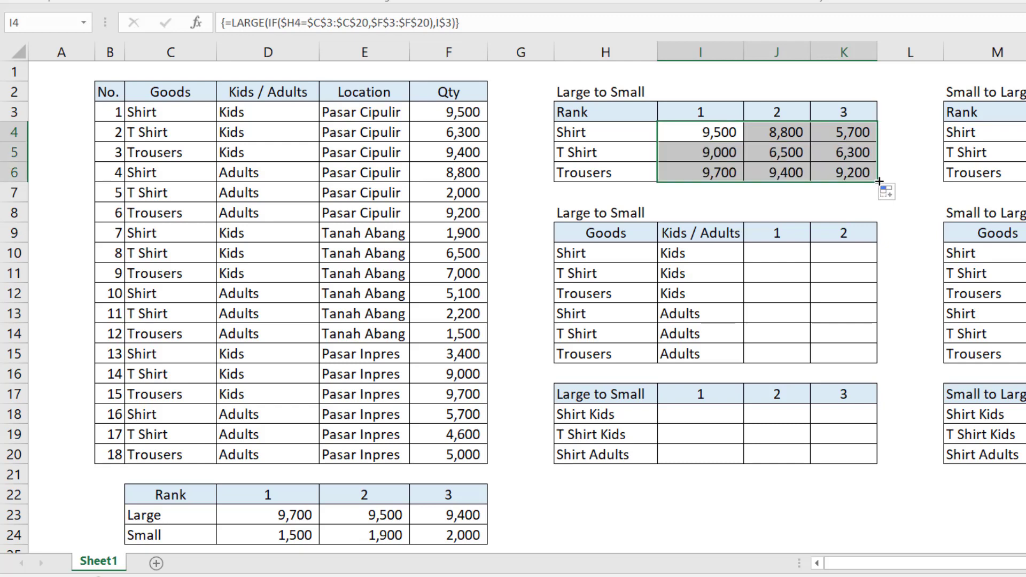
click(740, 173)
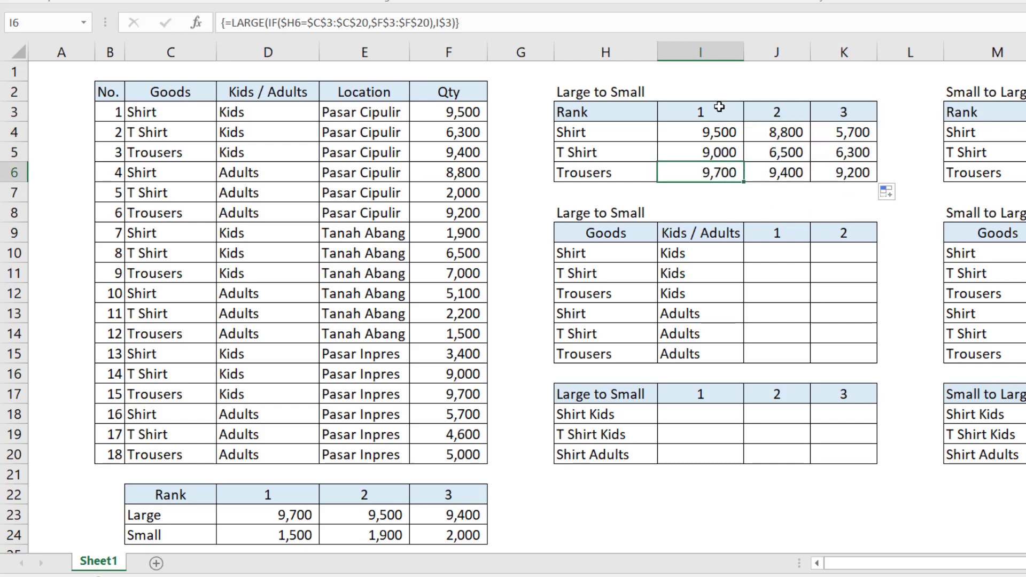
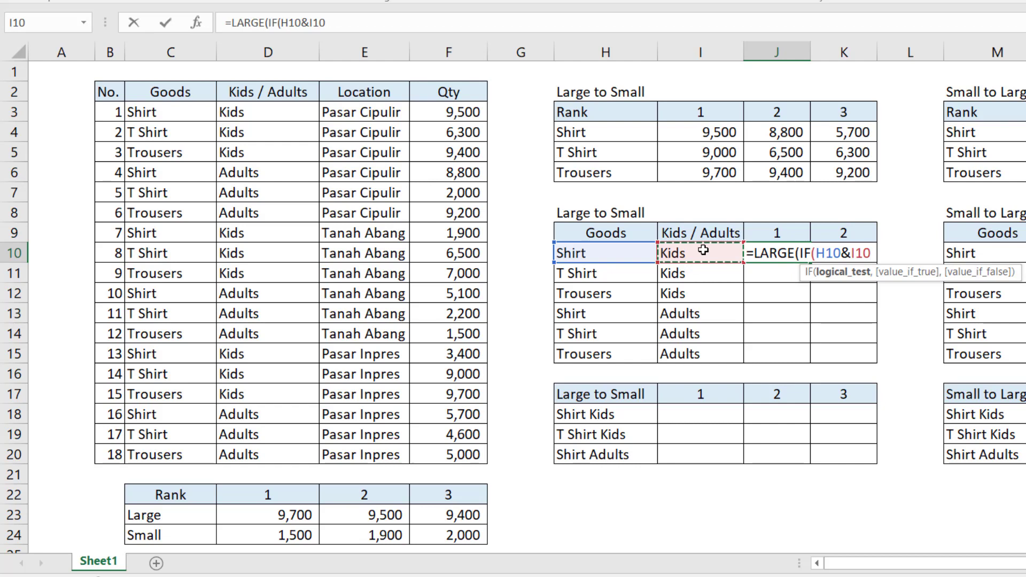
Compare H10&I10 with the absolute goods range in J10's formula: =LARGE(IF(H10&I10=$C$3:$C$20.
text(=)
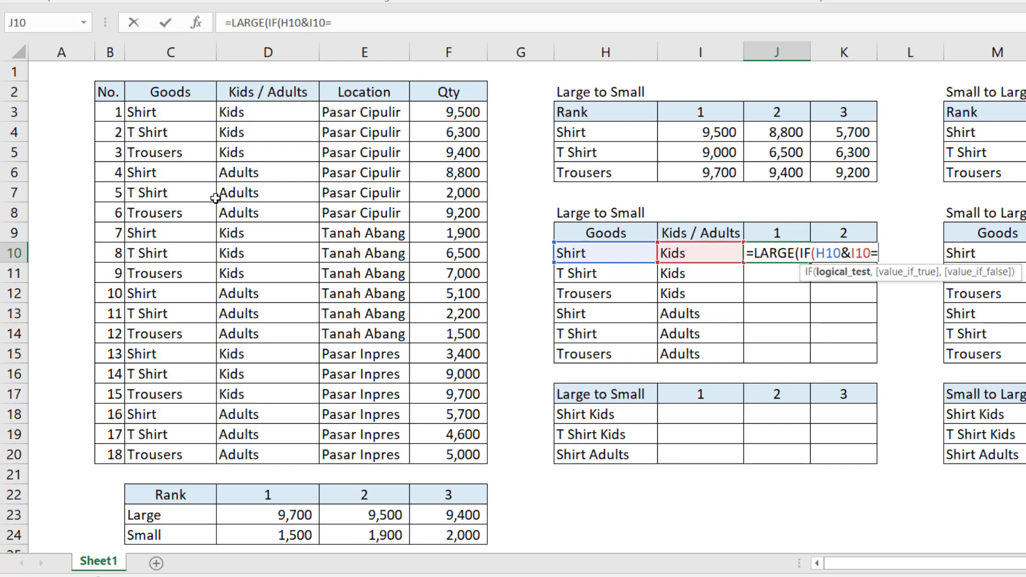
click(178, 109)
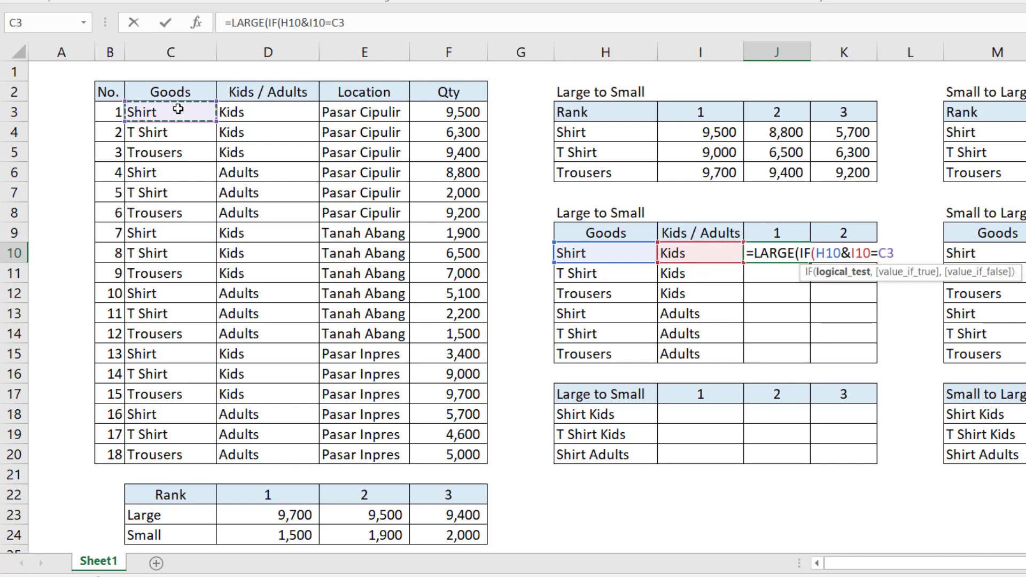
key(ctrl+shift+Down)
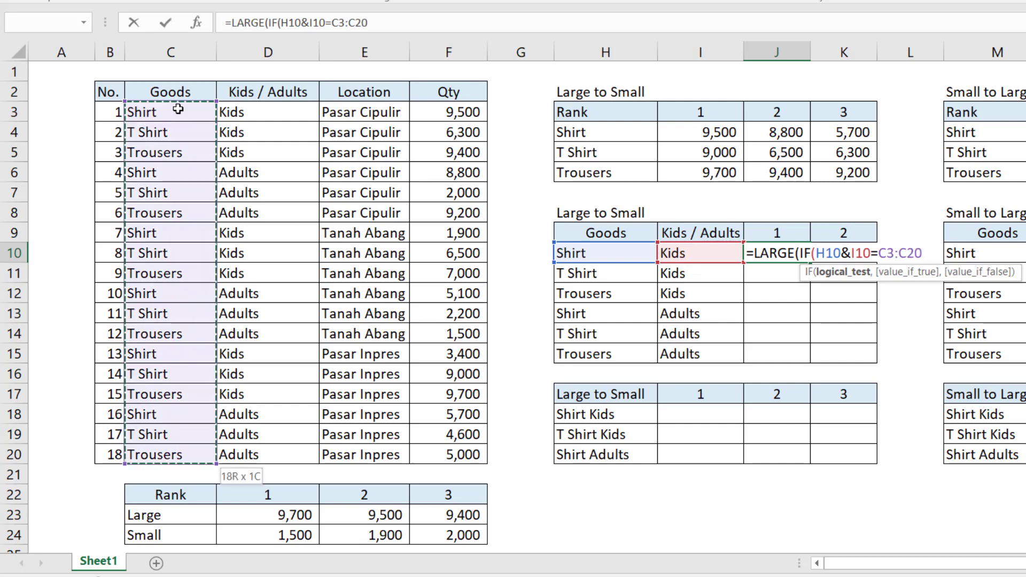
key(F4)
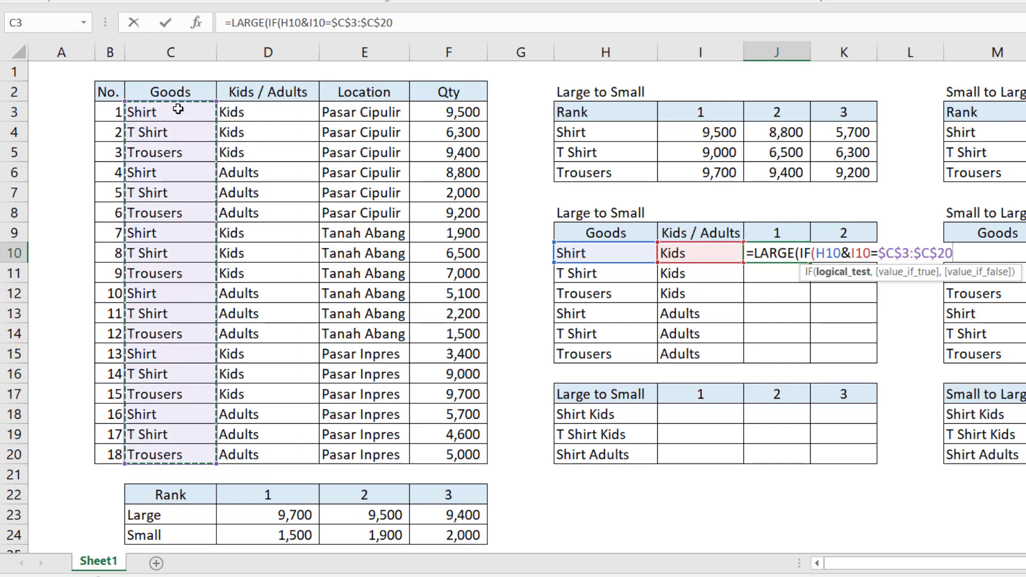
click(444, 25)
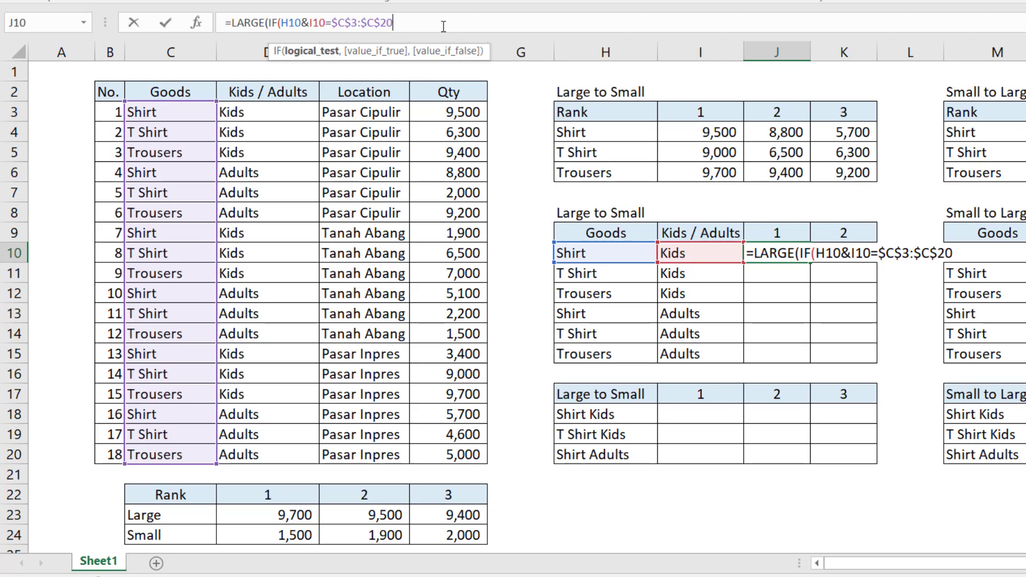
Join the absolute Kids / Adults range to the goods range in J10's condition, giving $C$3:$C$20&$D$3:$D$20.
text(&)
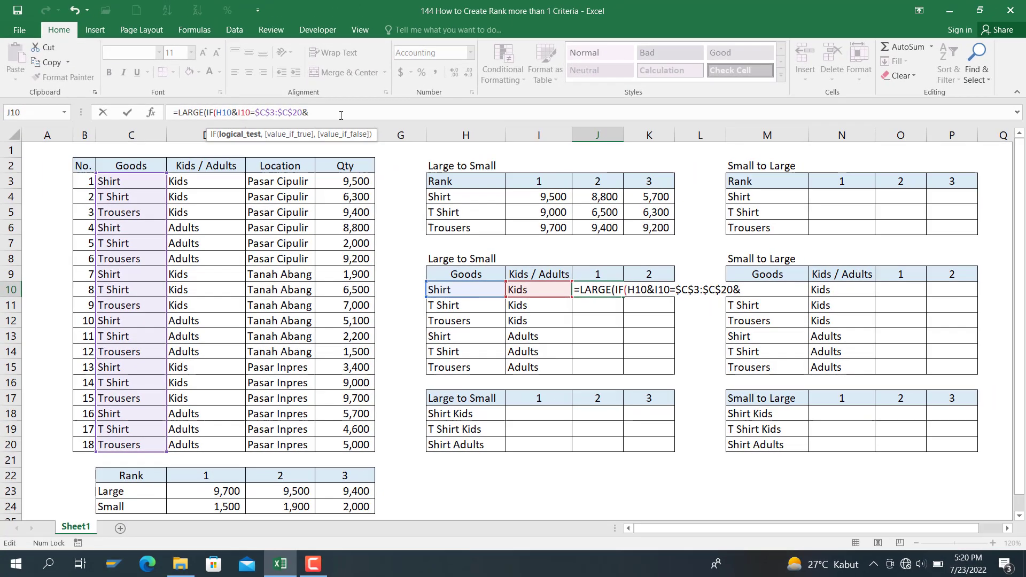
click(232, 183)
key(ctrl+shift+Down)
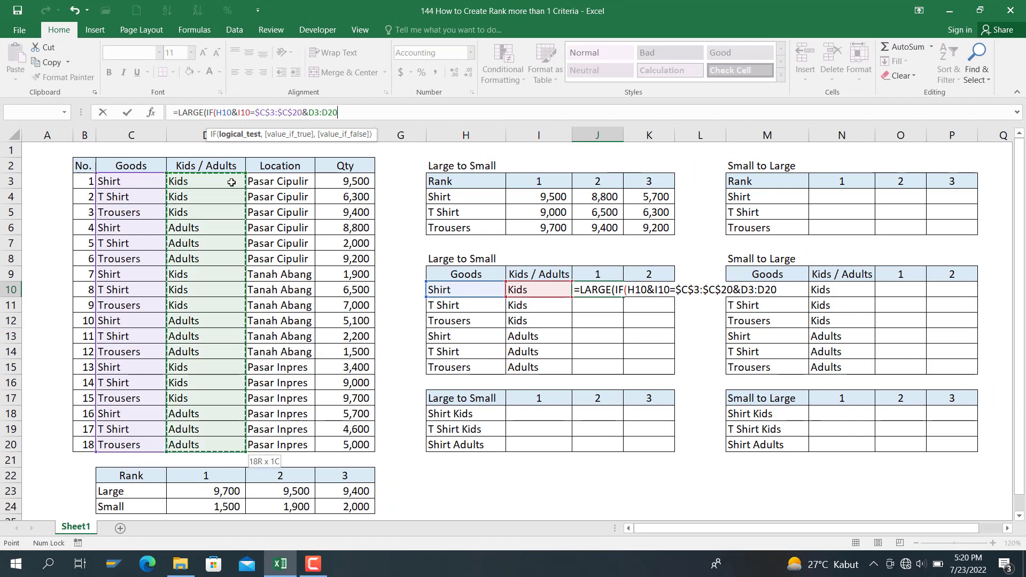
key(F4)
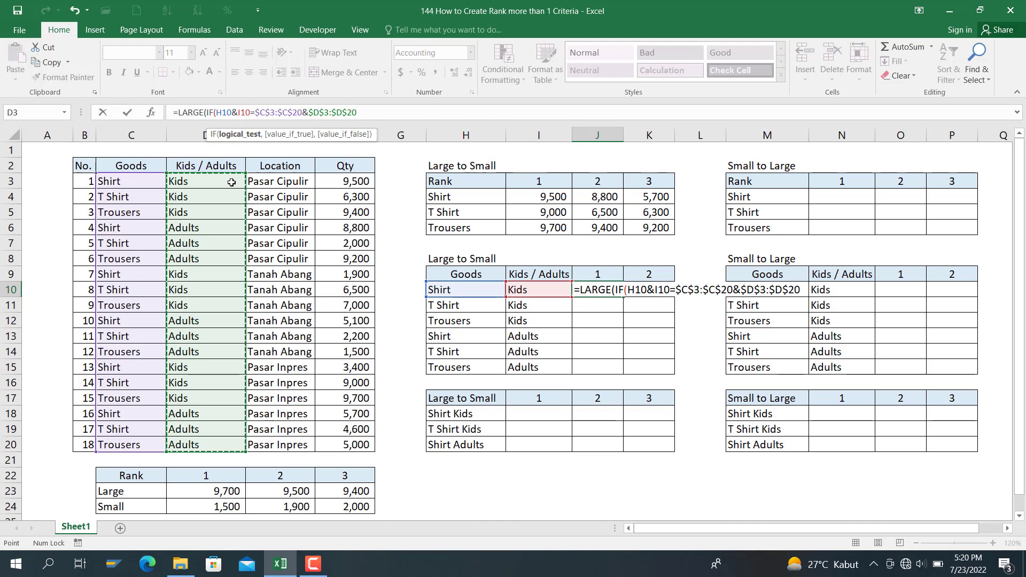
Complete J10's formula with the absolute quantity range $F$3:$F$20 as the IF result and J9 as the rank.
text(,)
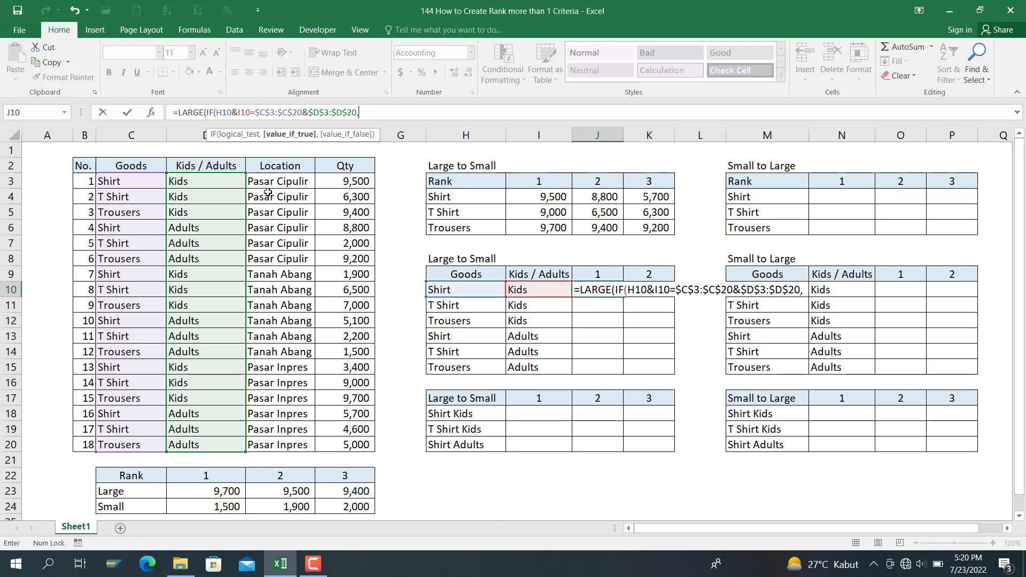
click(340, 185)
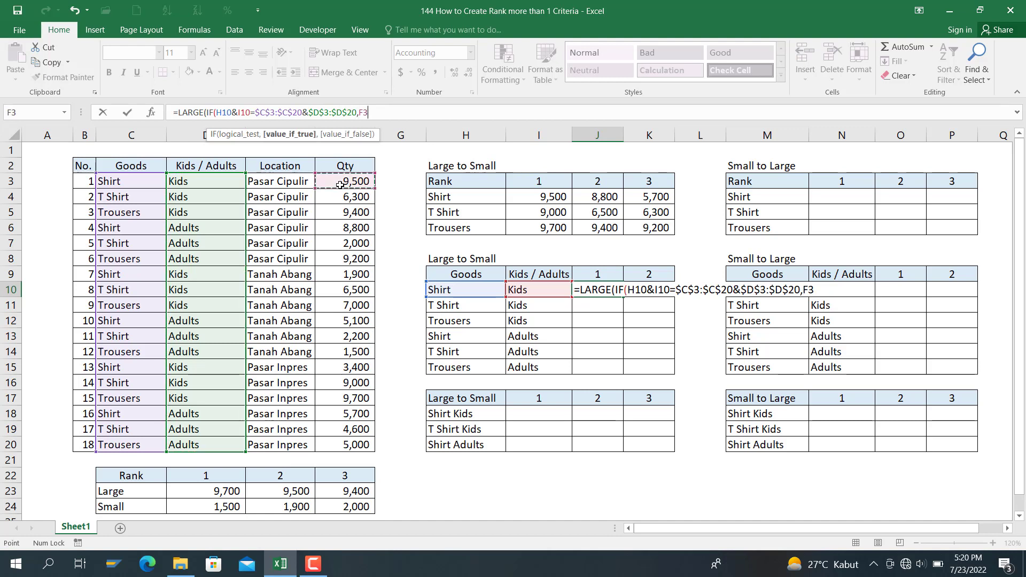
key(ctrl+shift+Down)
key(F4)
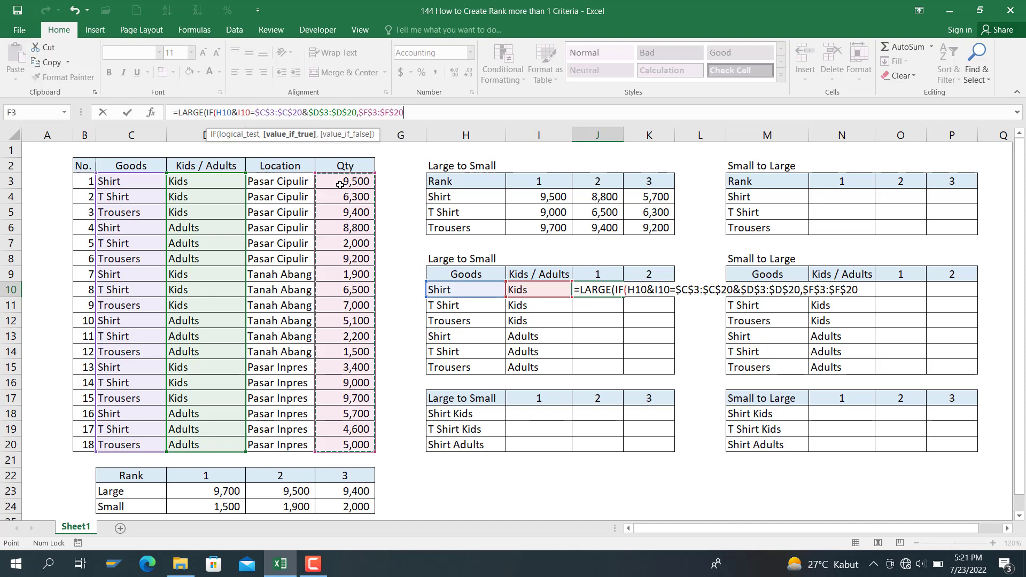
text(),)
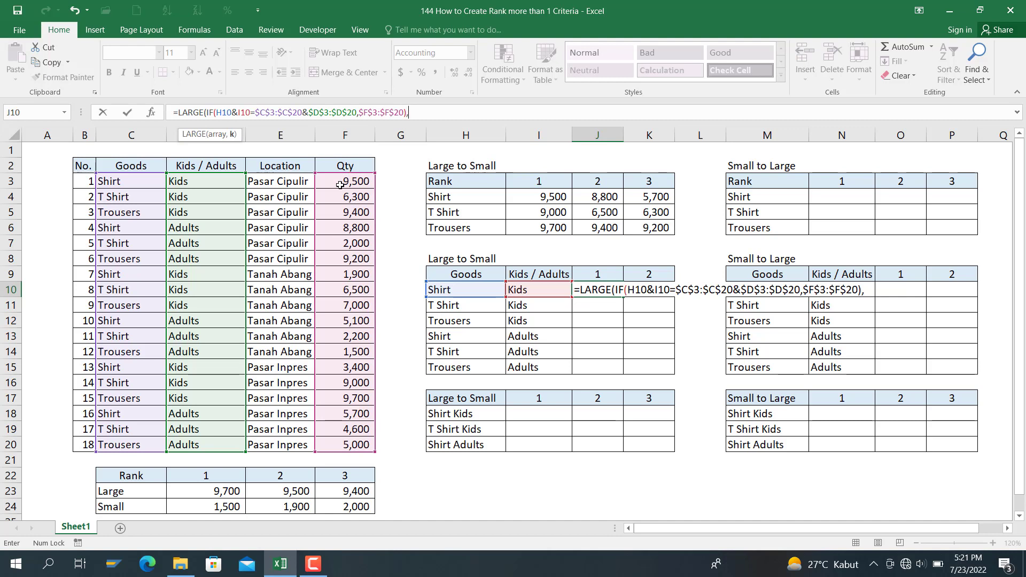
click(611, 274)
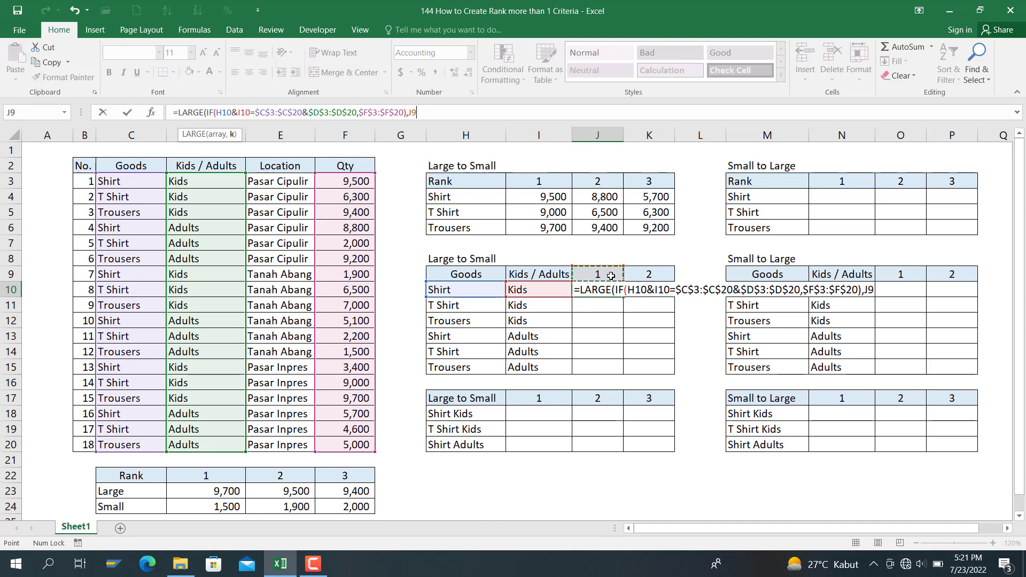
text())
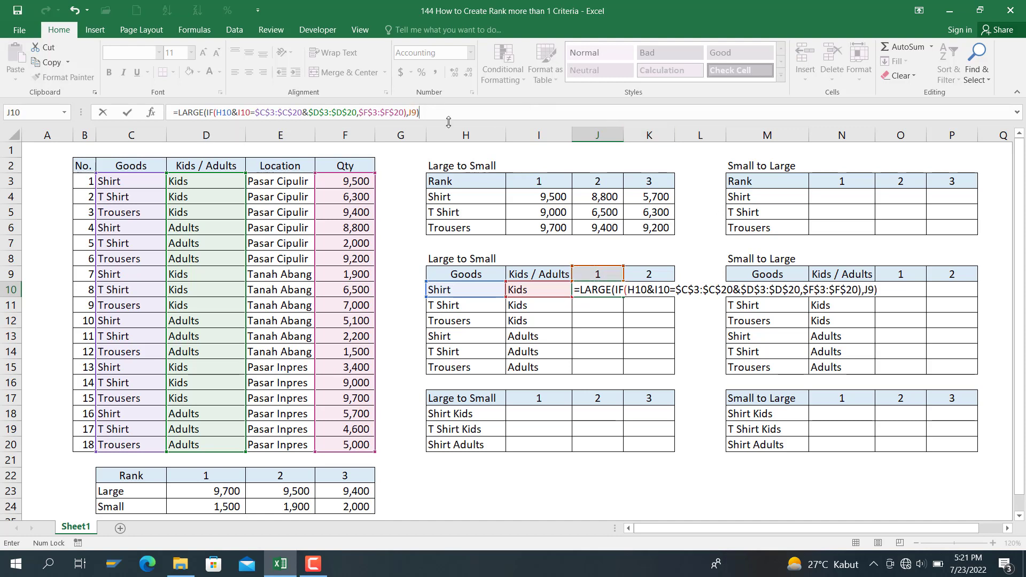
Make J10's references mixed for copying: lock the rank's row as J$9 and the criteria columns as $H10&$I10.
click(414, 114)
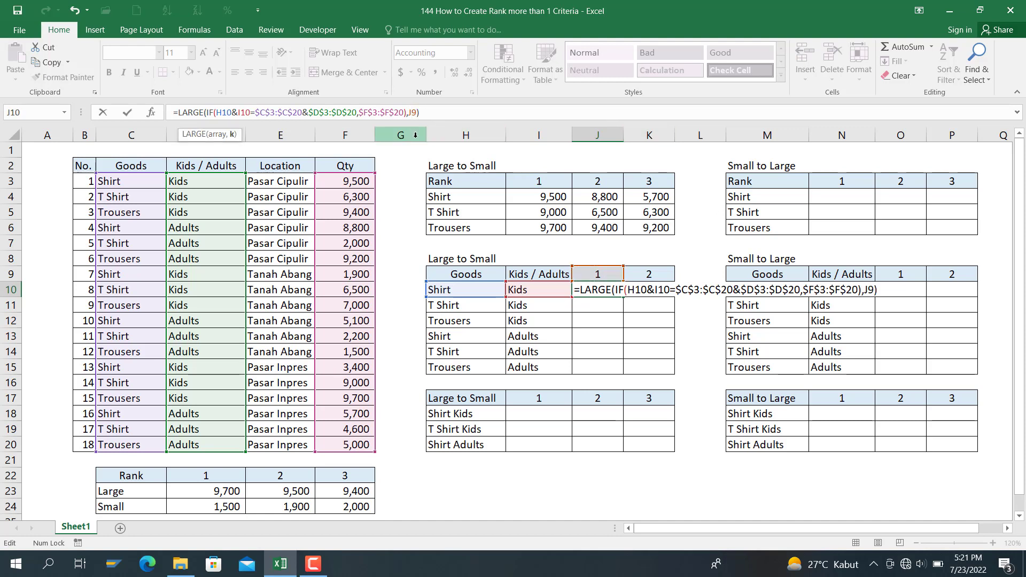
text($)
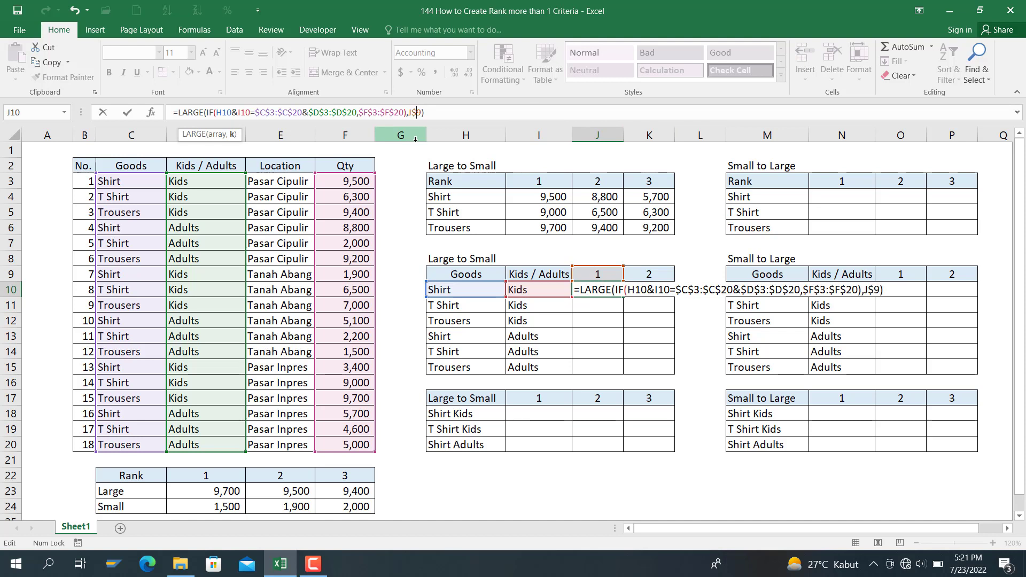
click(215, 112)
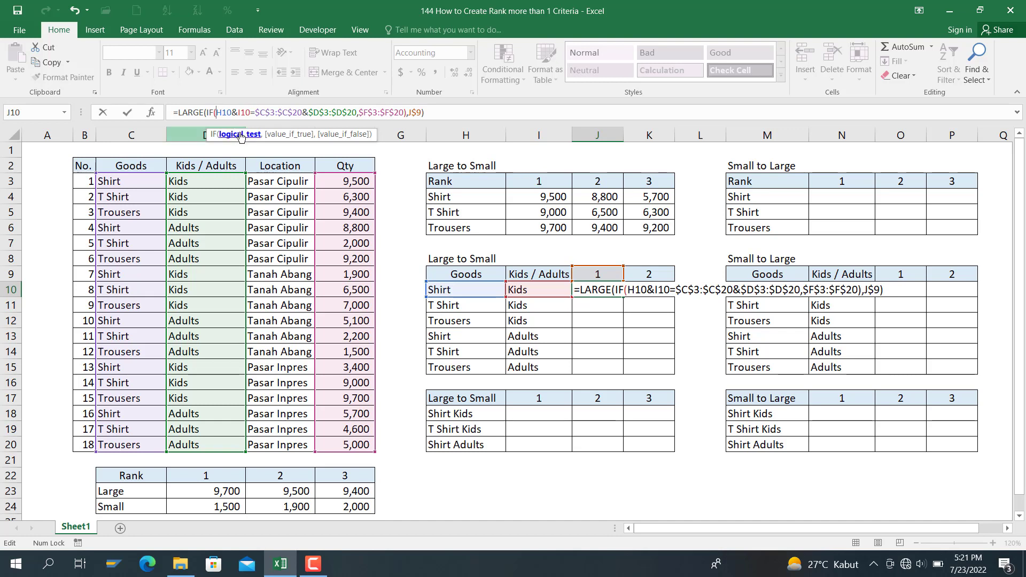
text($)
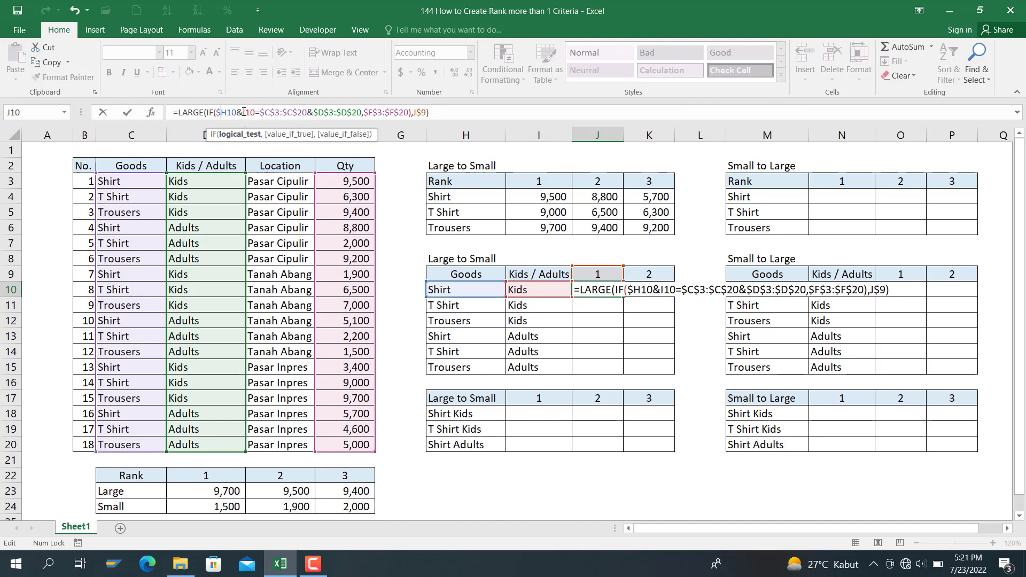
click(243, 112)
text($)
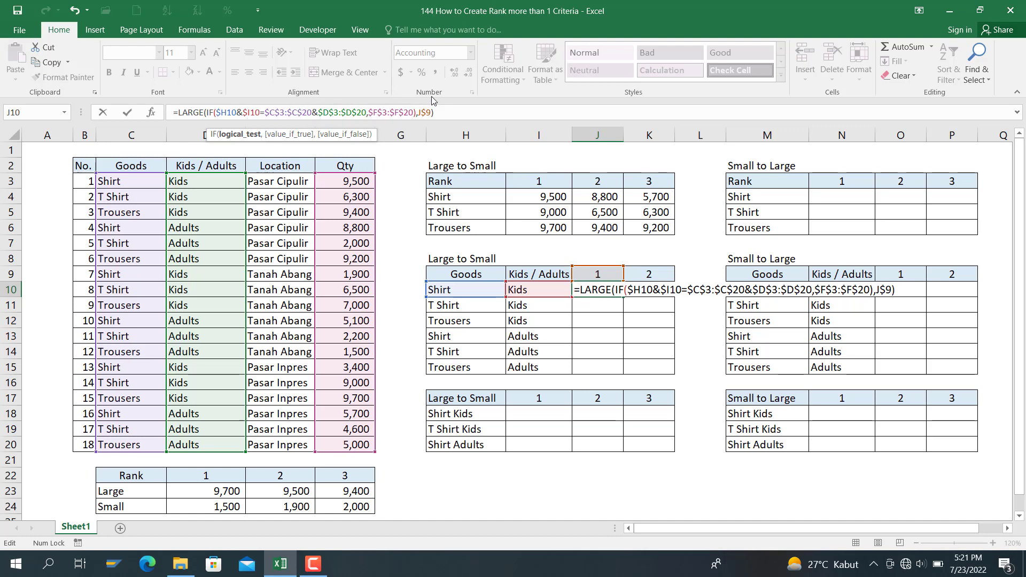
Enter J10's formula as an array formula and copy it across to K10 and down to row 15.
click(468, 113)
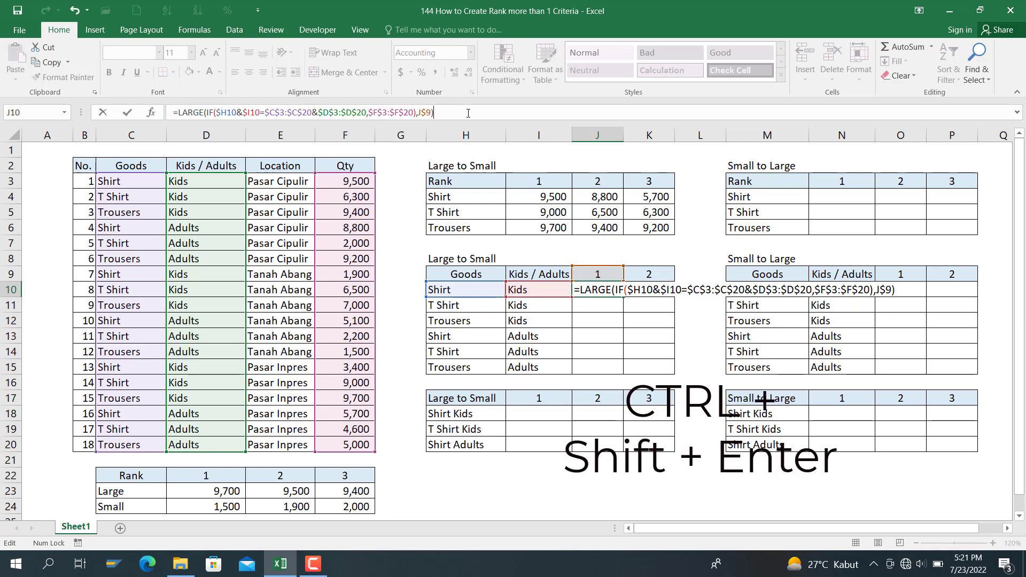
key(ctrl+shift+Return)
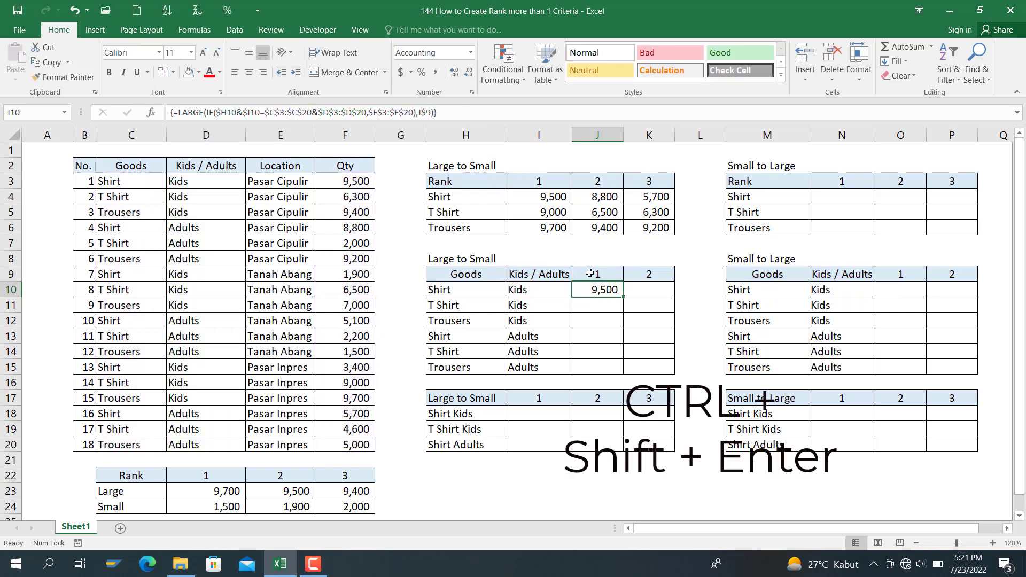
drag(623, 297, 675, 382)
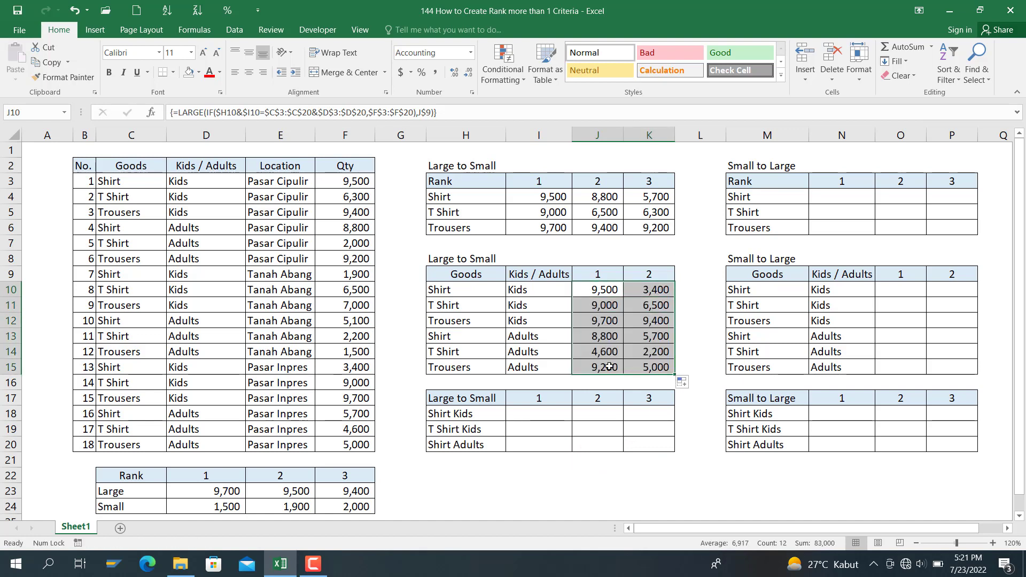
Begin I18's formula by comparing the Shirt Kids label with the absolute goods range: =LARGE(IF(H18=$C$3:$C$20.
click(528, 414)
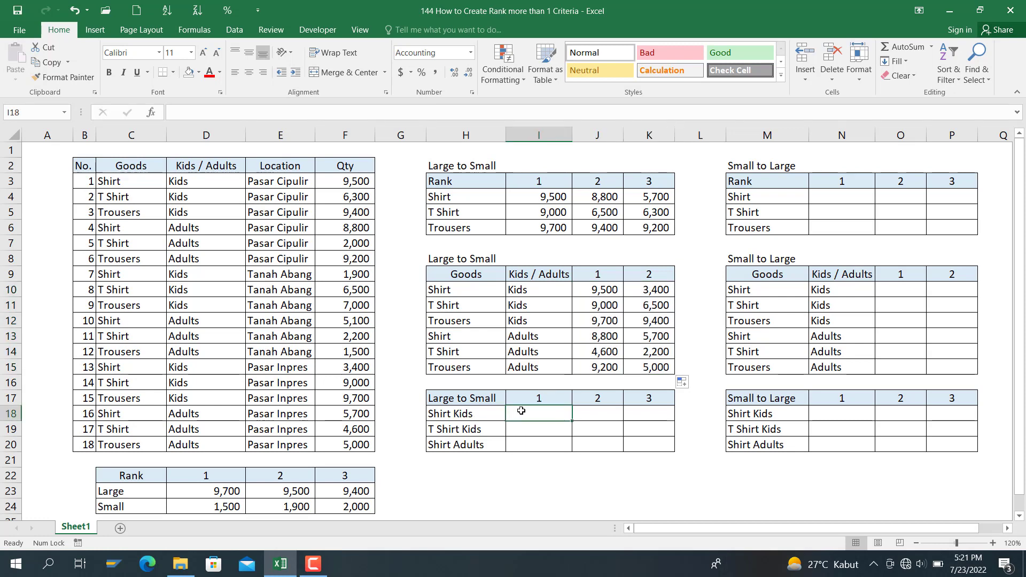
text(=)
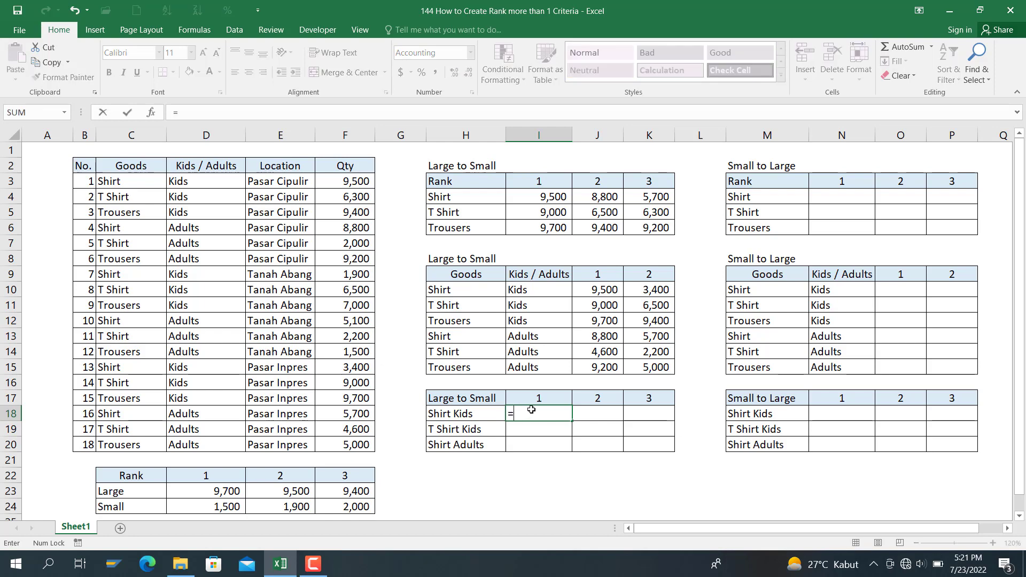
text(LARGE()
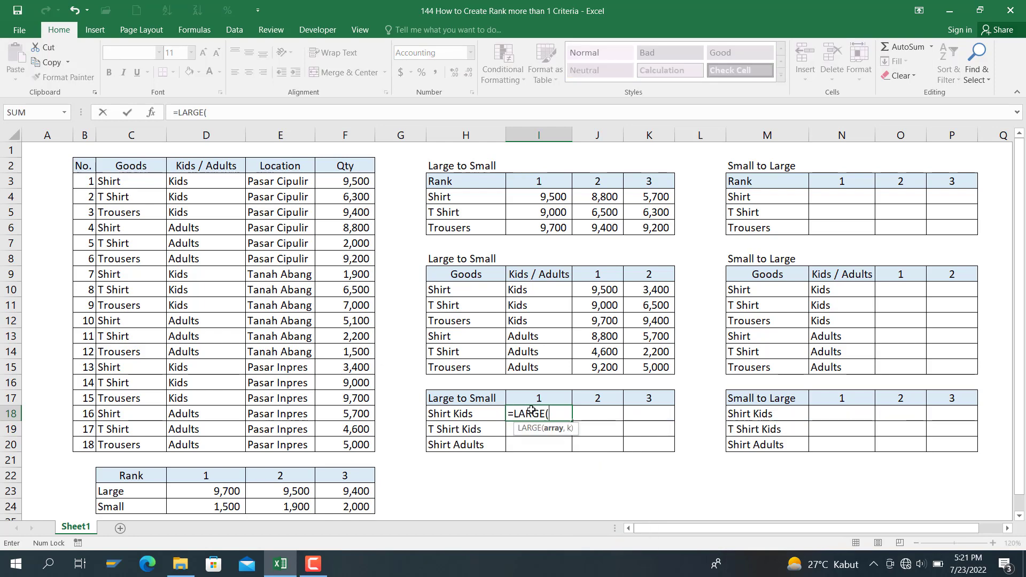
text(IF()
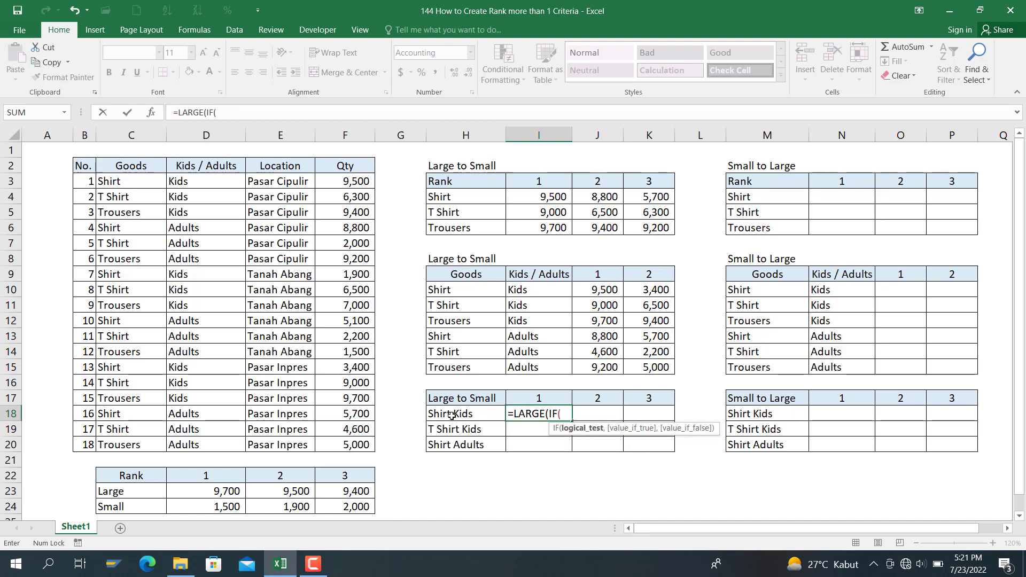
click(452, 415)
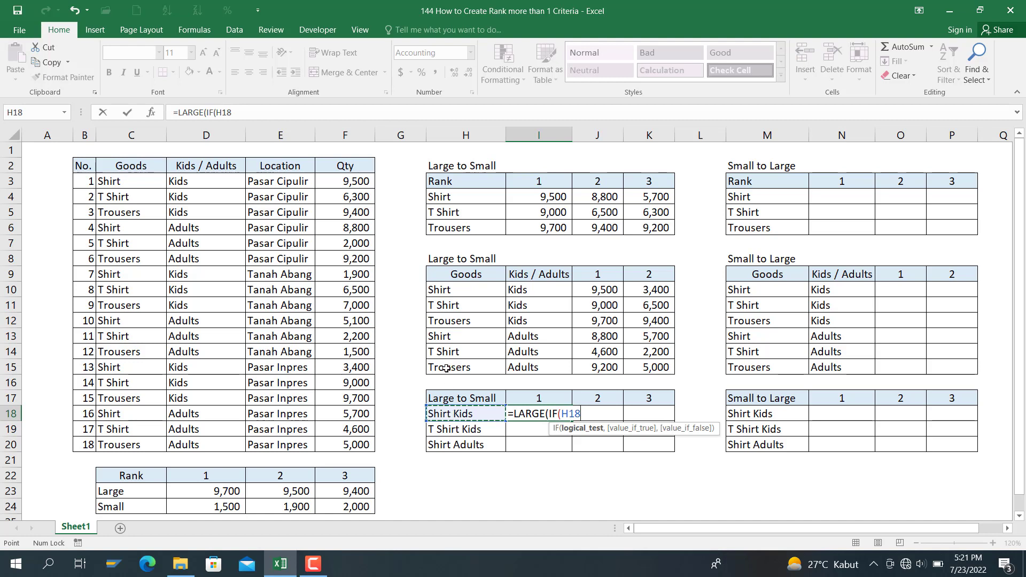
text(=)
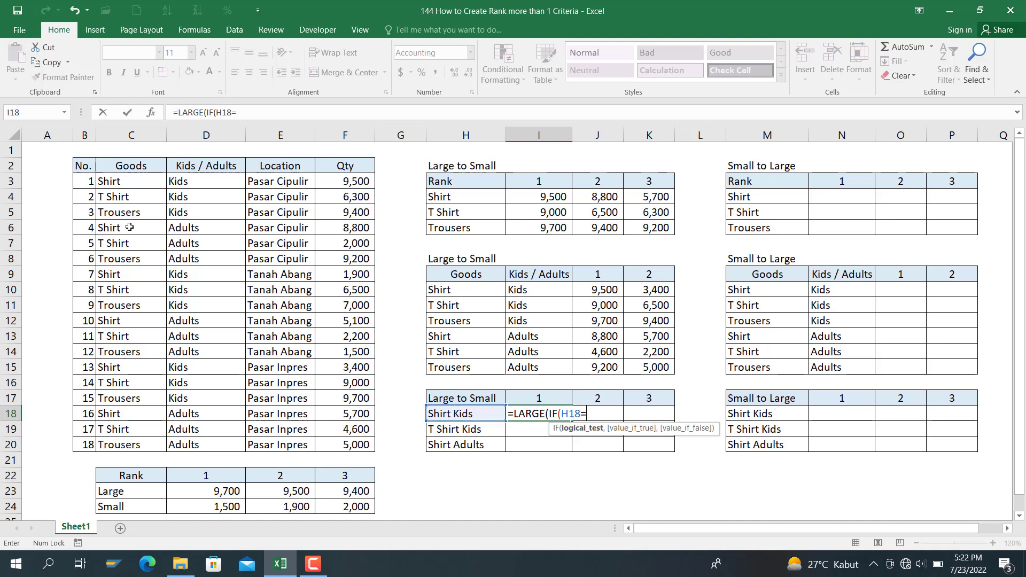
click(144, 181)
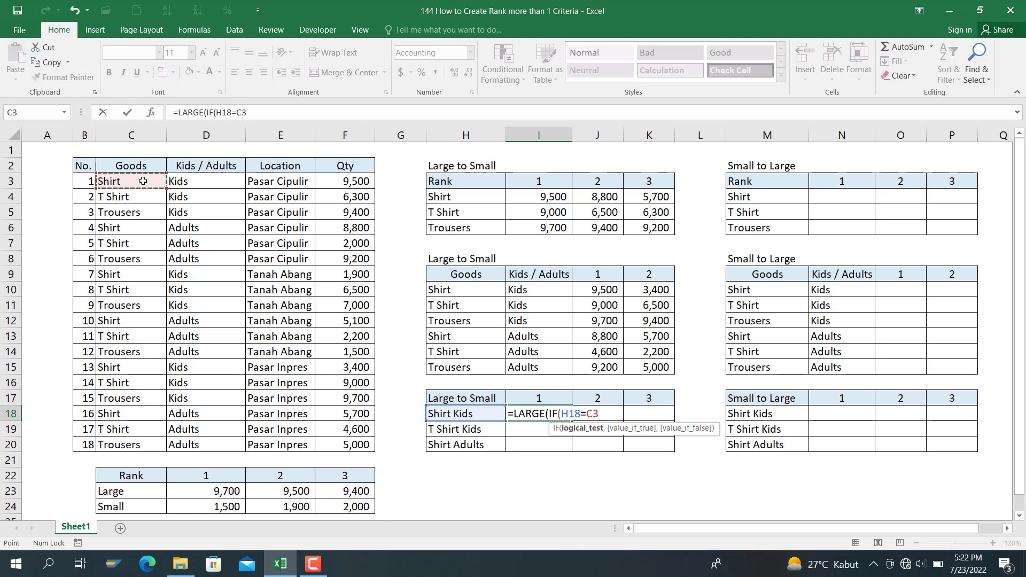
key(ctrl+shift+Down)
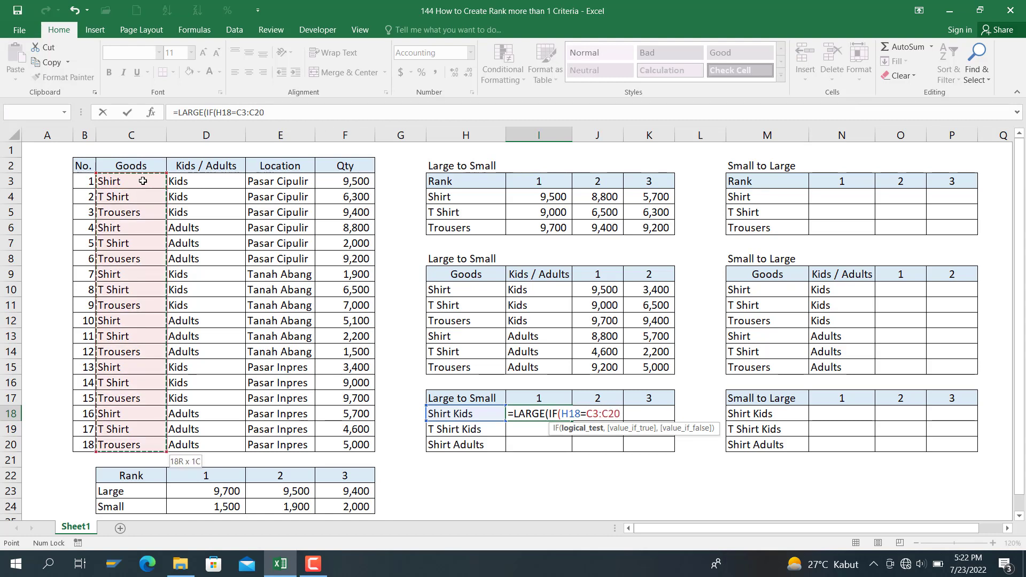
key(F4)
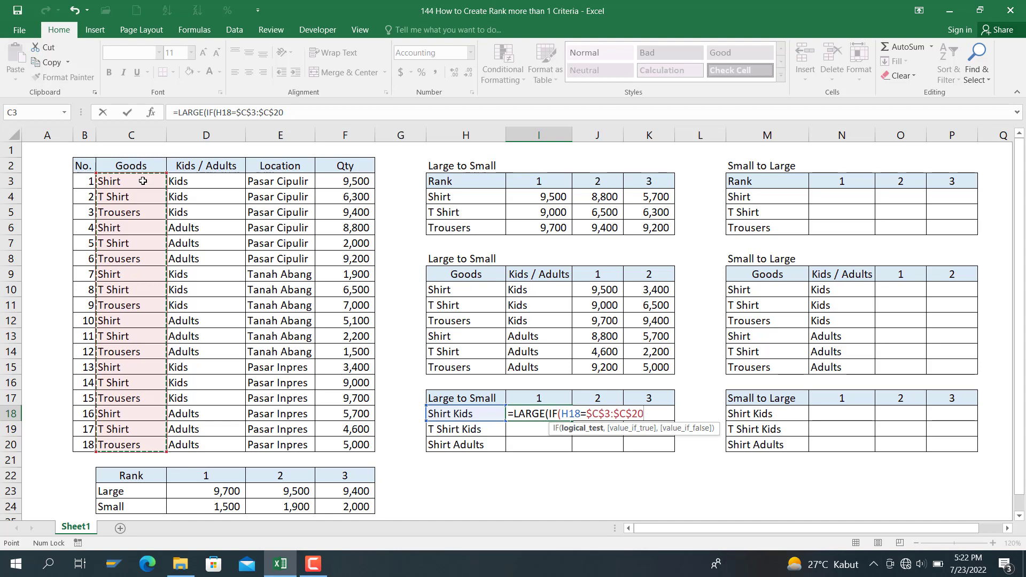
Join a space and the absolute Kids / Adults range to I18's condition, giving $C$3:$C$20&" "&$D$3:$D$20.
text(&)
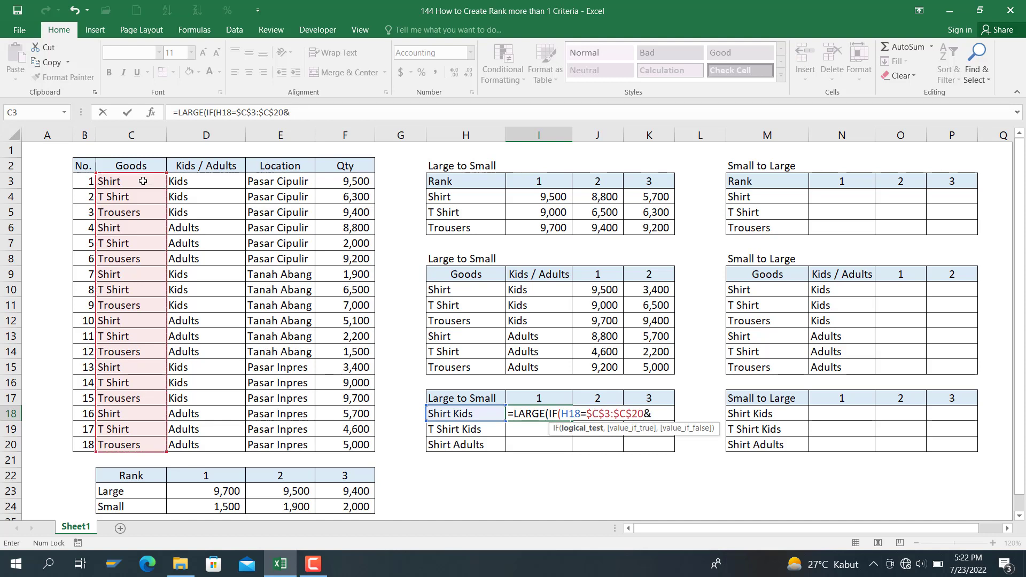
text(")
click(309, 112)
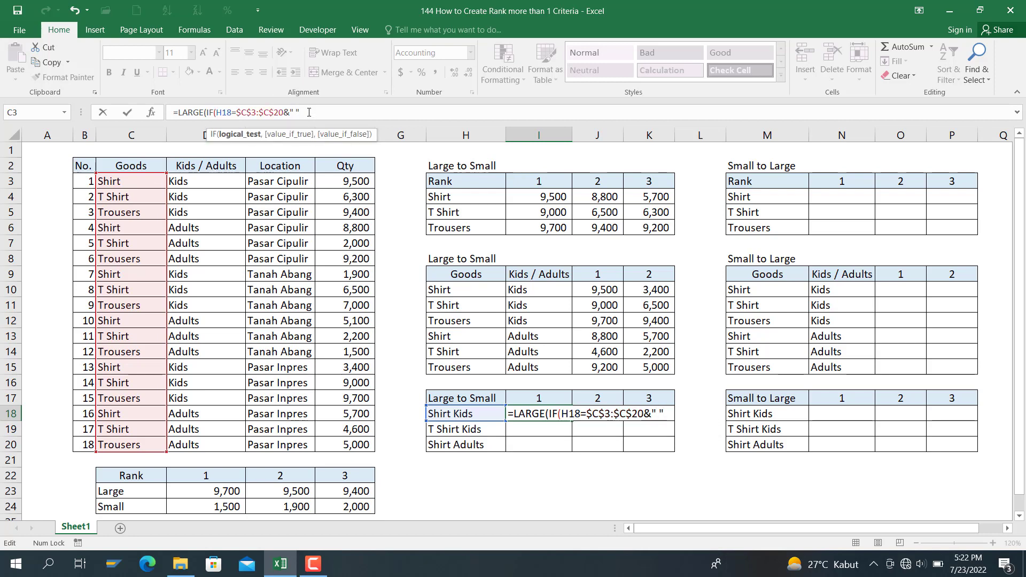
text(&)
click(218, 179)
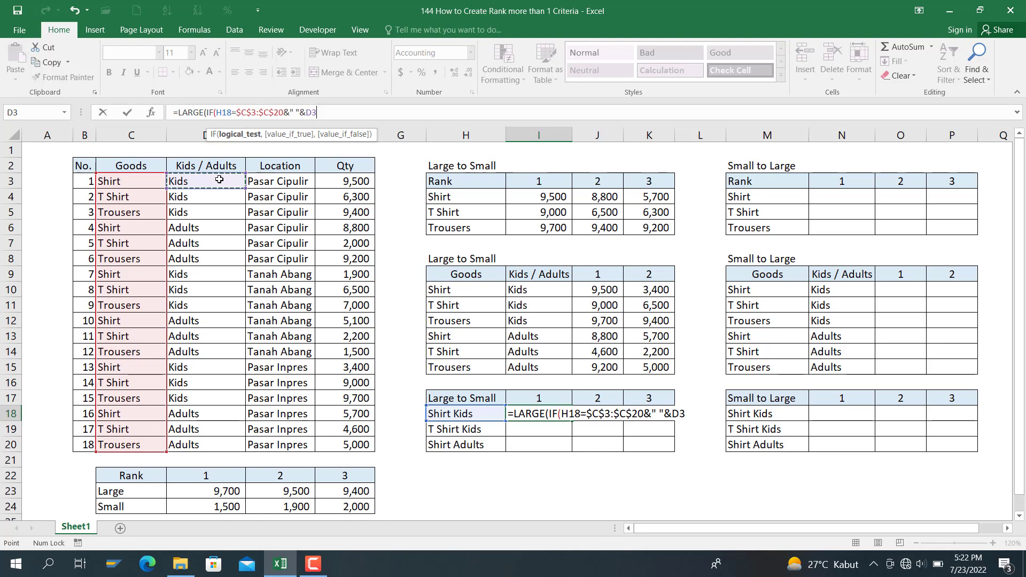
key(ctrl+shift+Down)
key(F4)
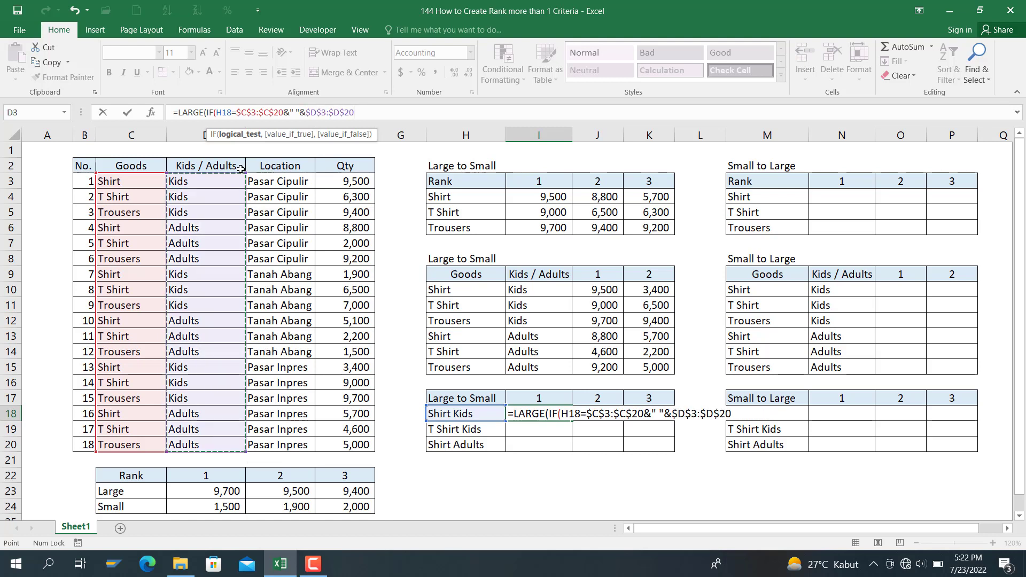
Add the absolute quantity range $F$3:$F$20 as the IF result in I18 and lock the criterion's column as $H18.
text(,)
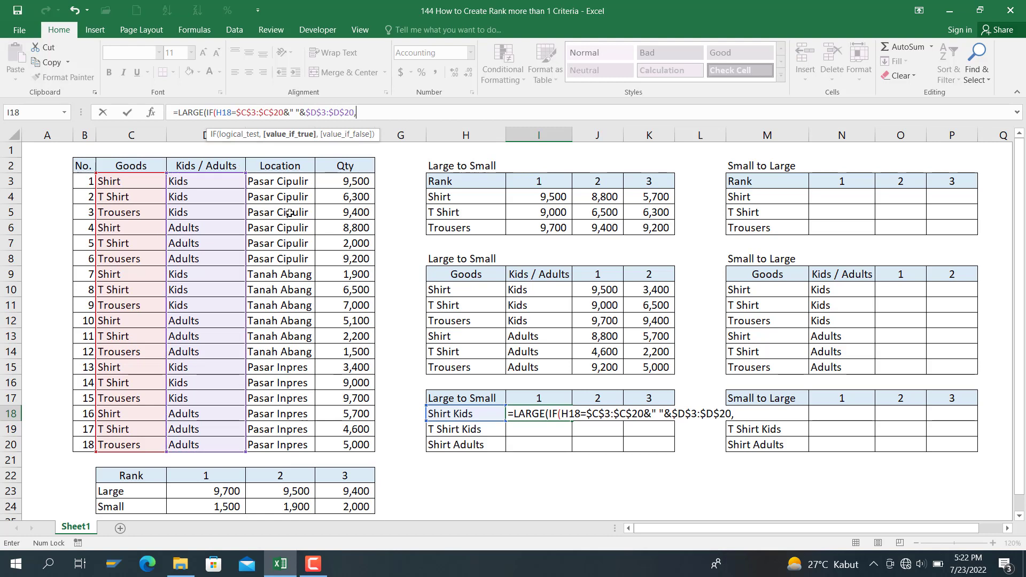
click(360, 182)
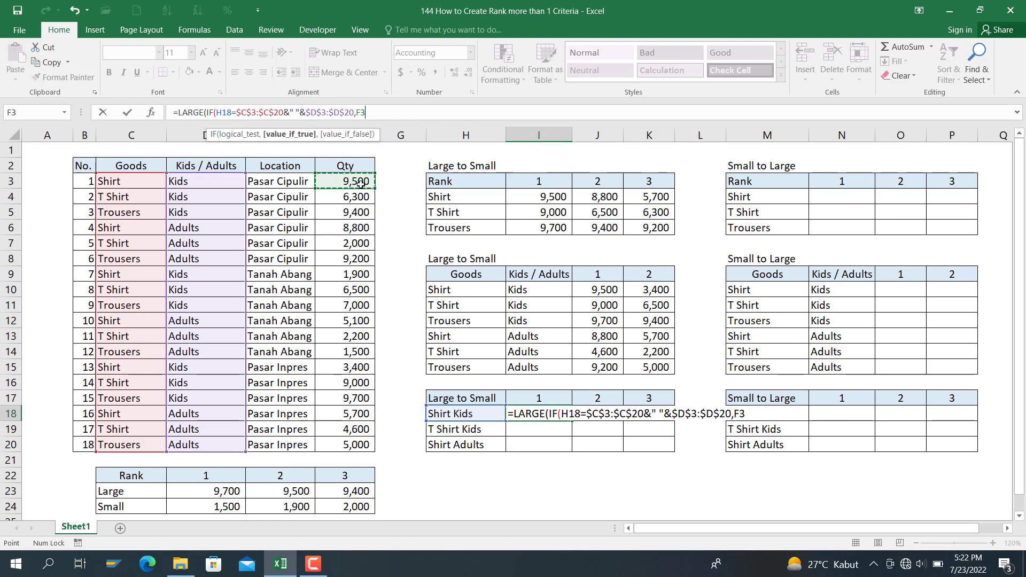
key(ctrl+shift+Down)
key(F4)
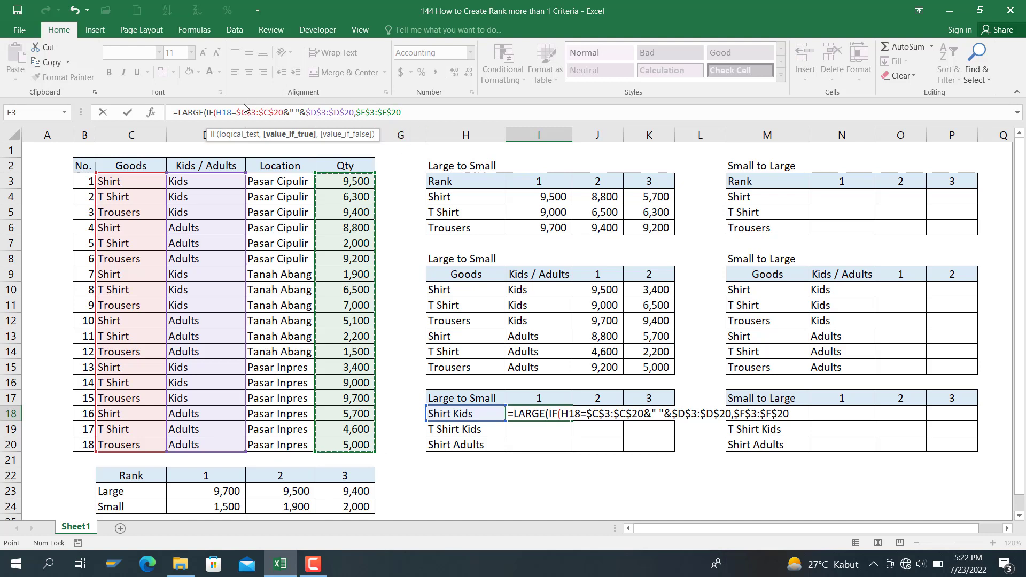
click(221, 114)
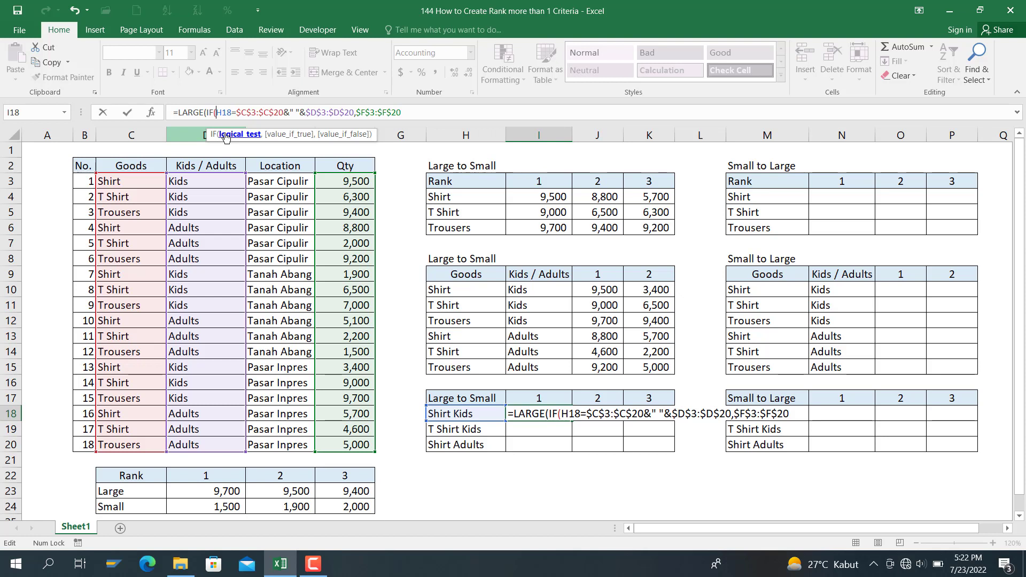
text($)
Close the IF in I18's formula and add the row-locked rank reference I$17 as LARGE's k argument.
click(409, 112)
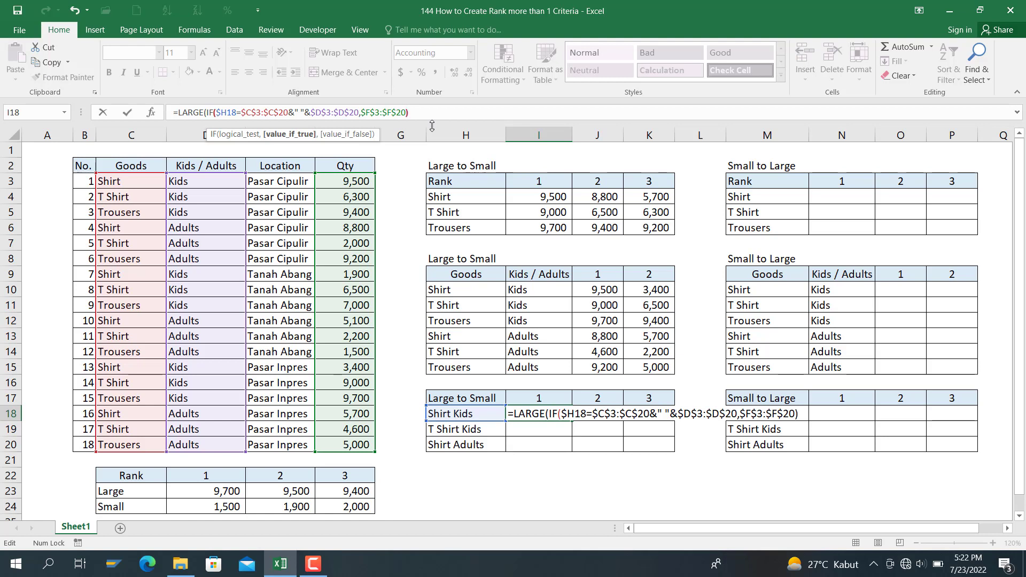
text(,)
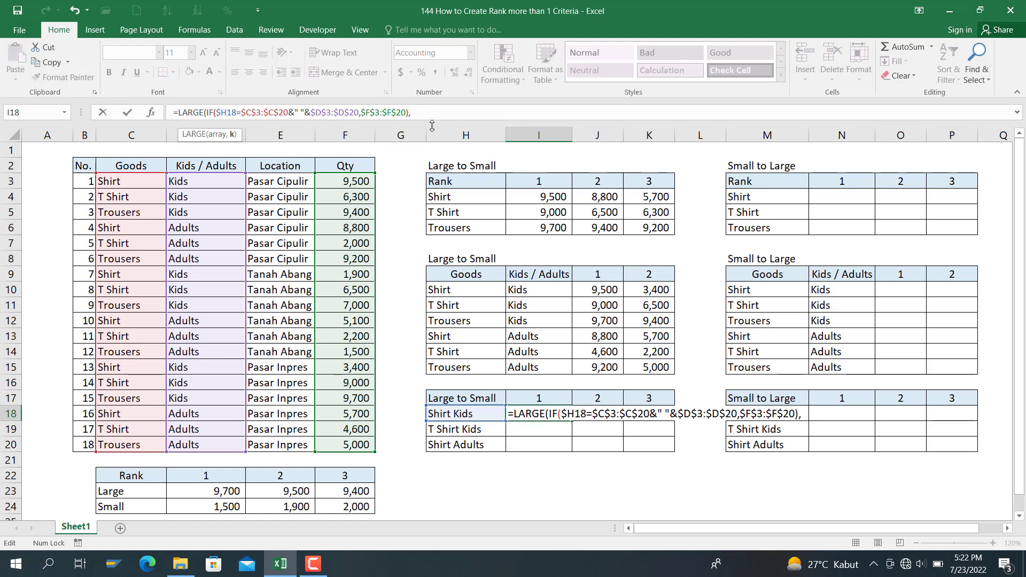
click(519, 398)
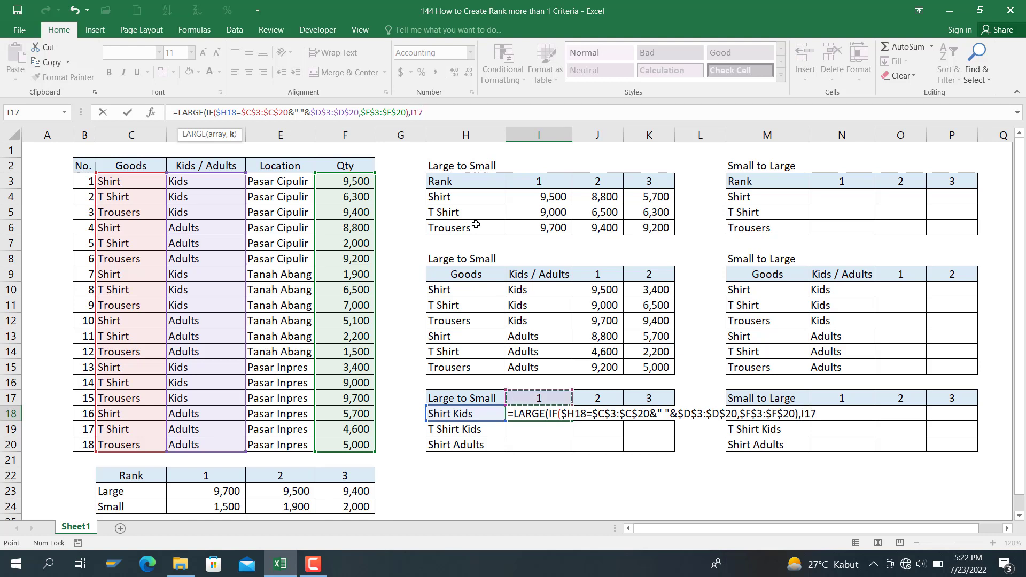
click(416, 113)
key(Right)
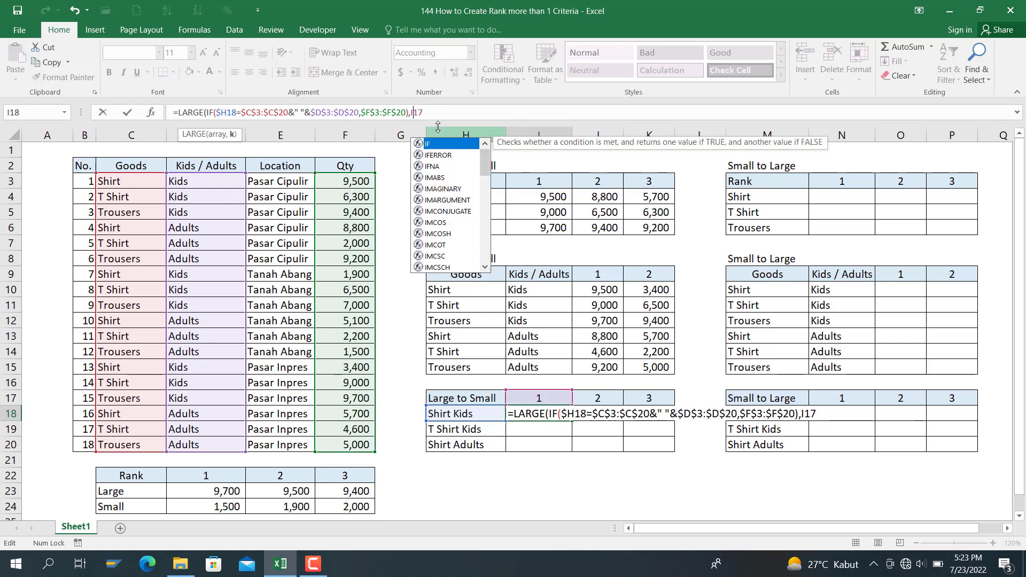
text($17)
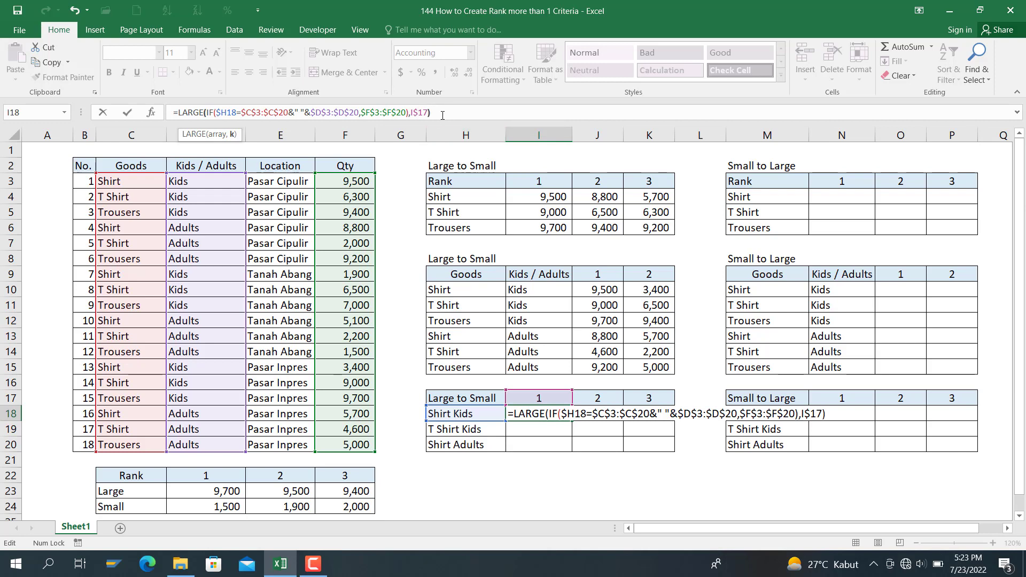
Enter I18's formula as an array formula and copy it across to column K and down to row 20.
key(End)
key(ctrl+shift+Return)
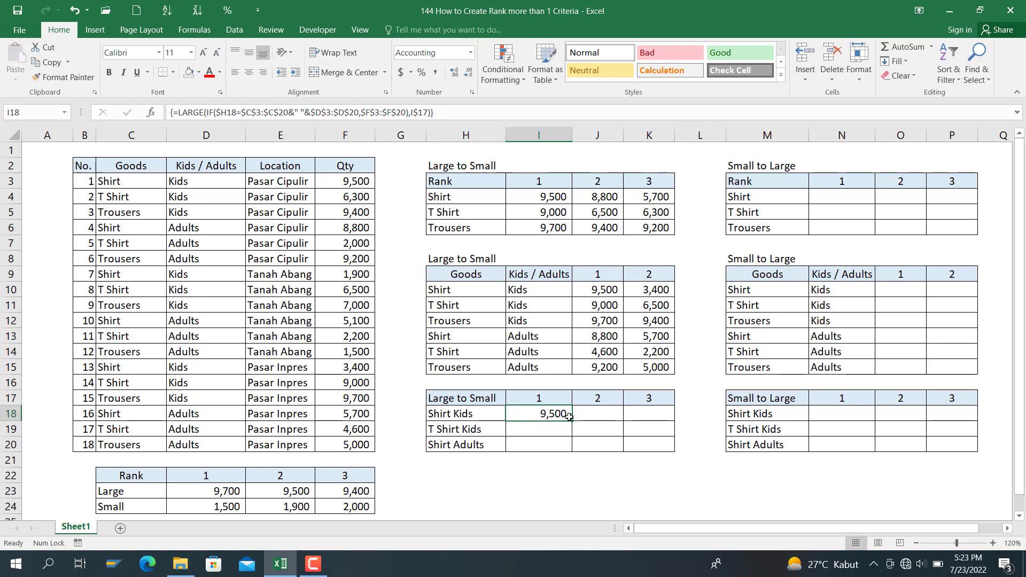
drag(572, 421, 672, 457)
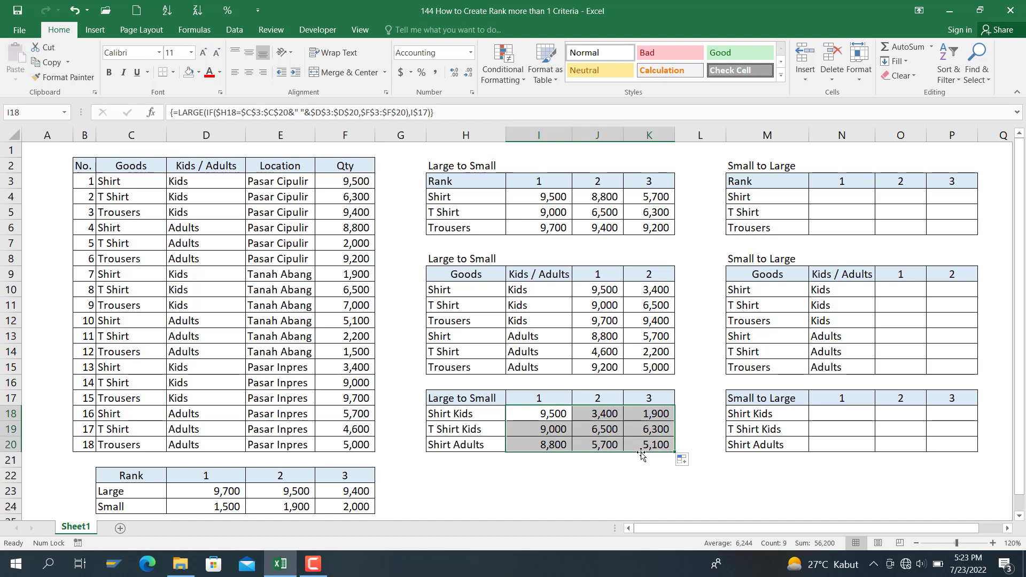
click(543, 440)
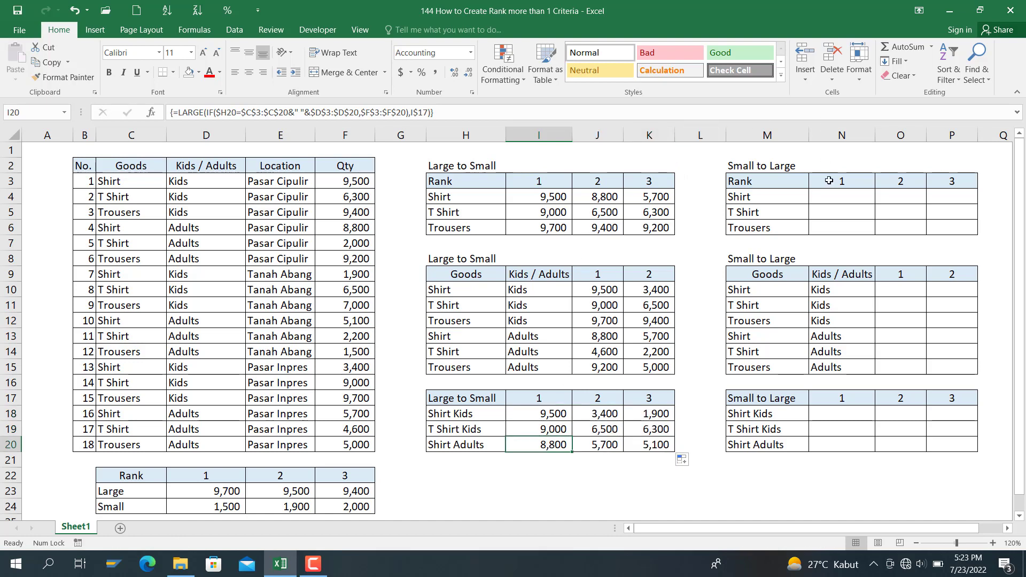
Begin N4's formula by comparing the Shirt label with the absolute goods range: =SMALL(IF(M4=$C$3:$C$20.
click(845, 197)
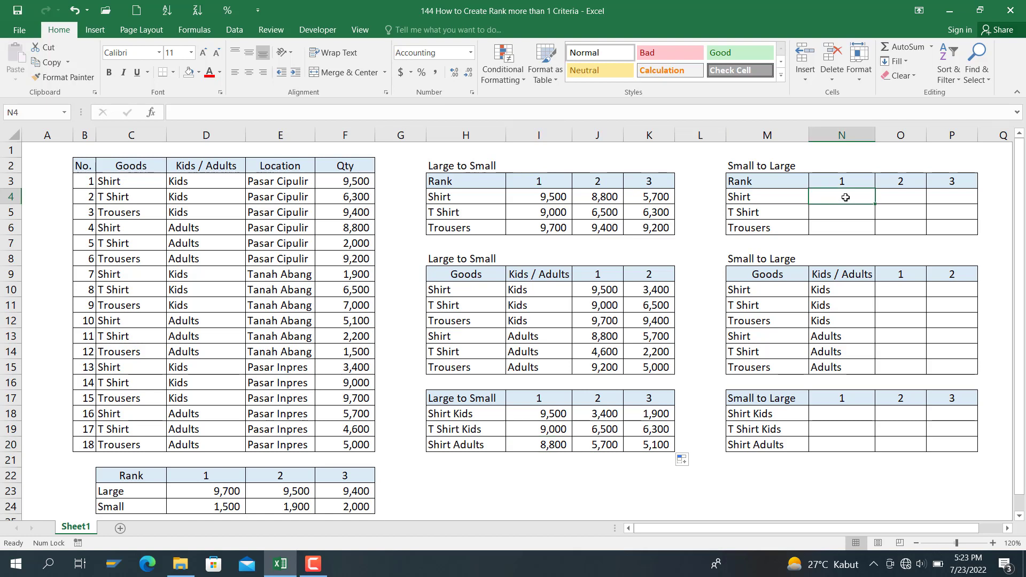
text(=SMALL)
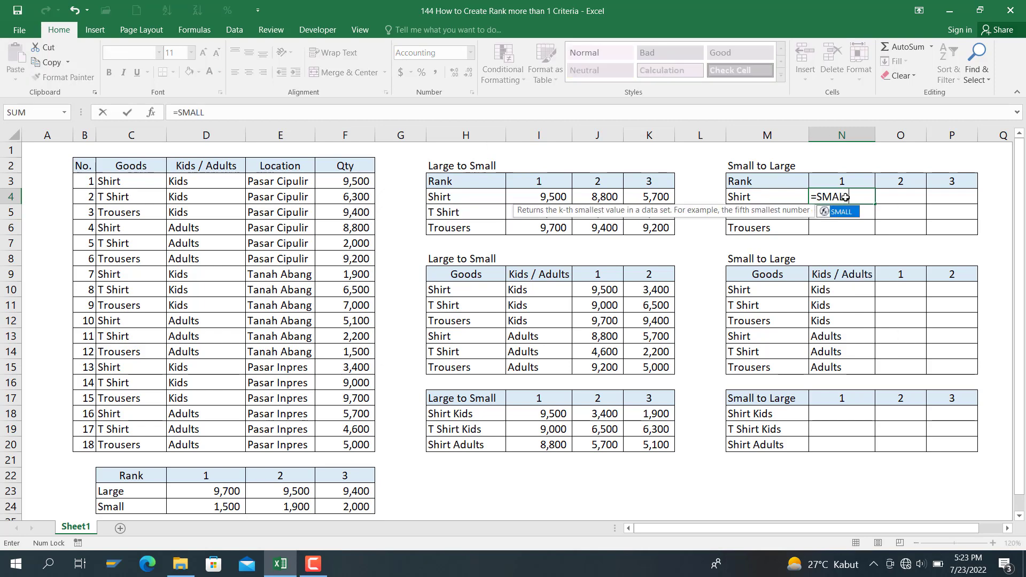
text(()
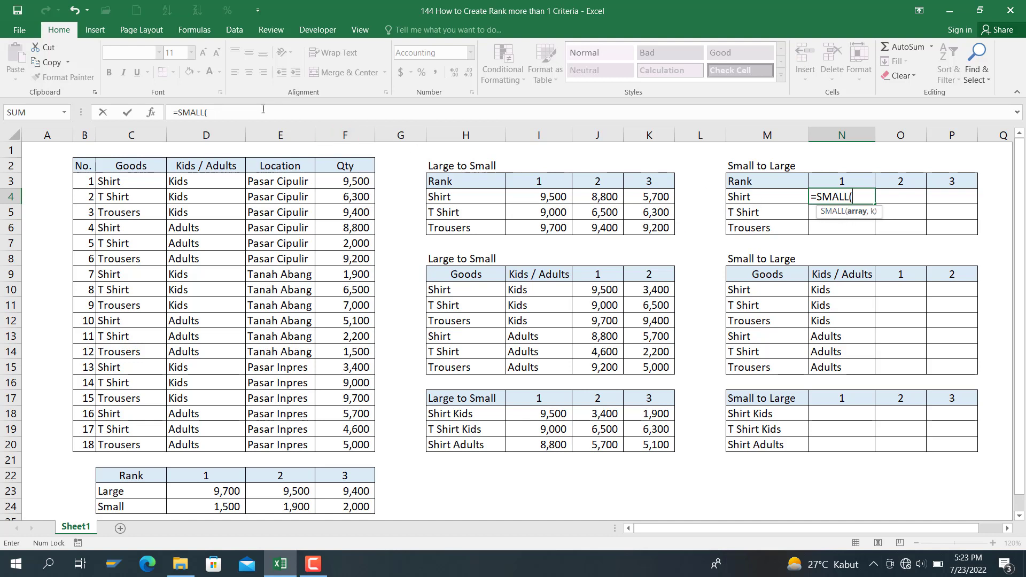
text(IF()
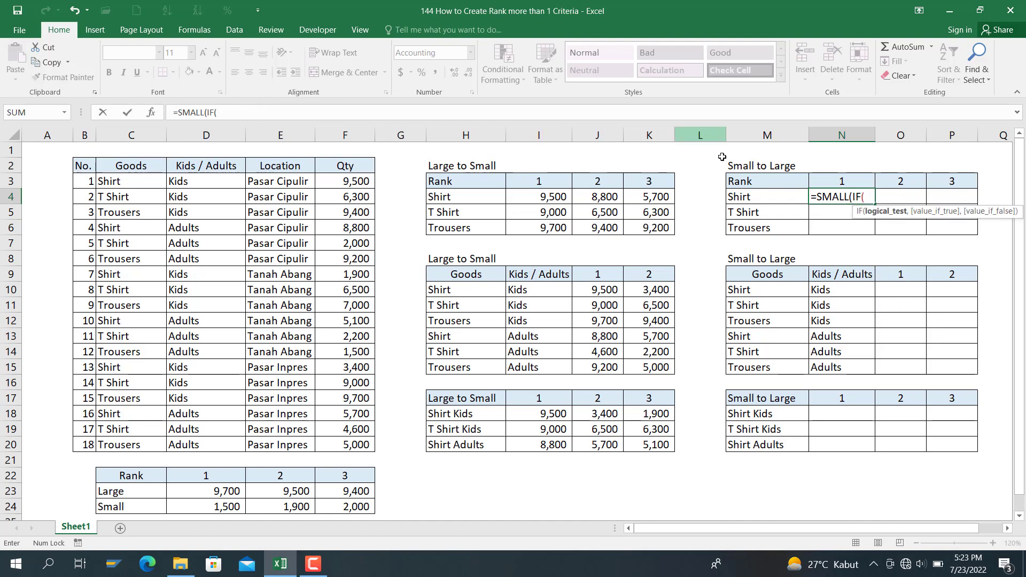
click(762, 196)
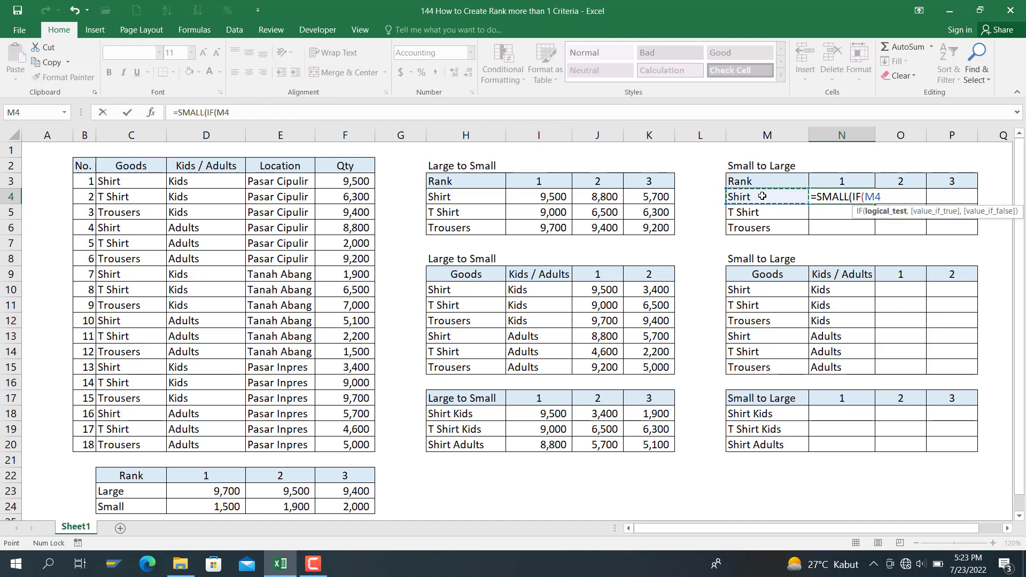
text(=)
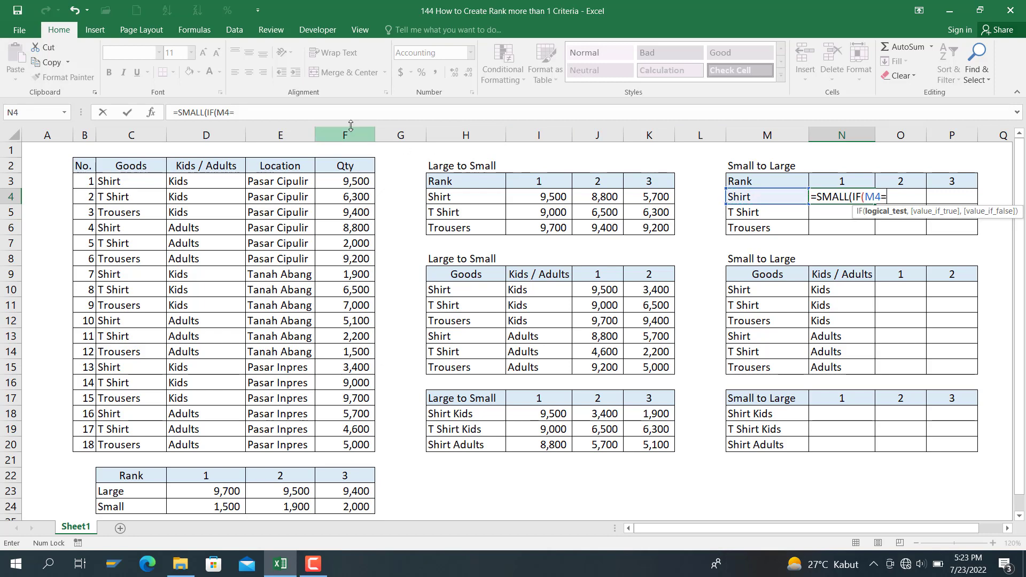
click(139, 184)
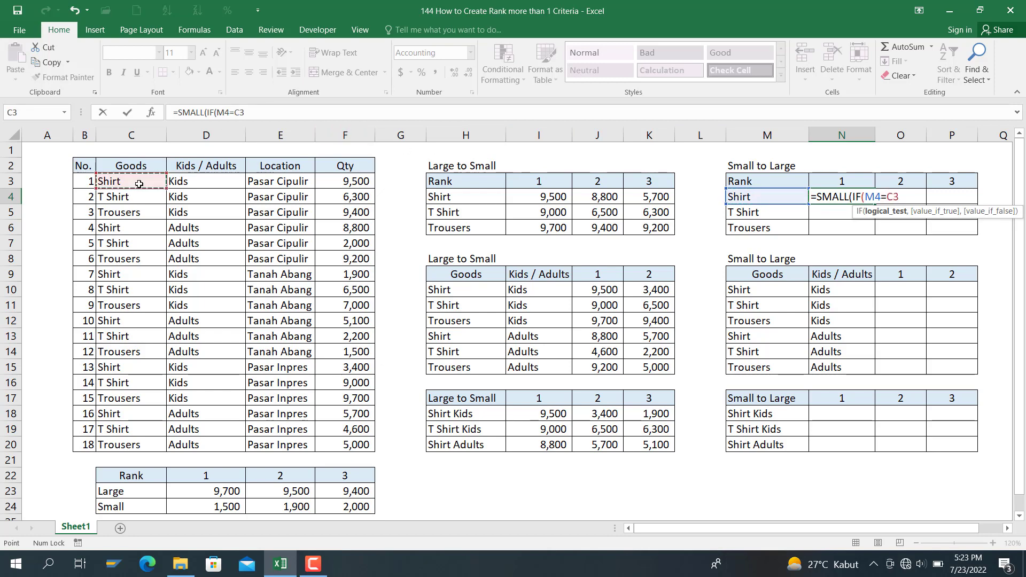
key(ctrl+shift+Down)
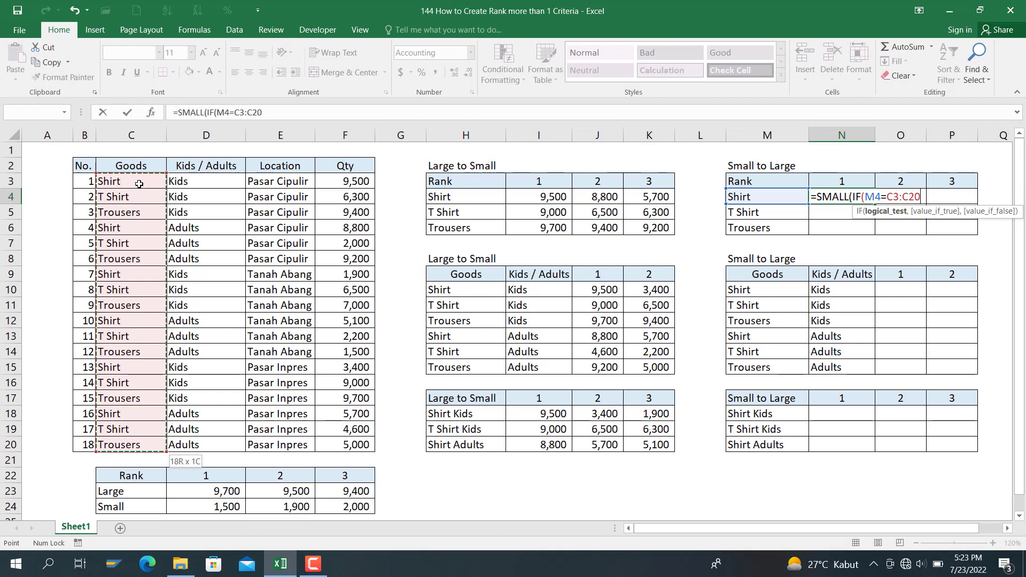
key(F4)
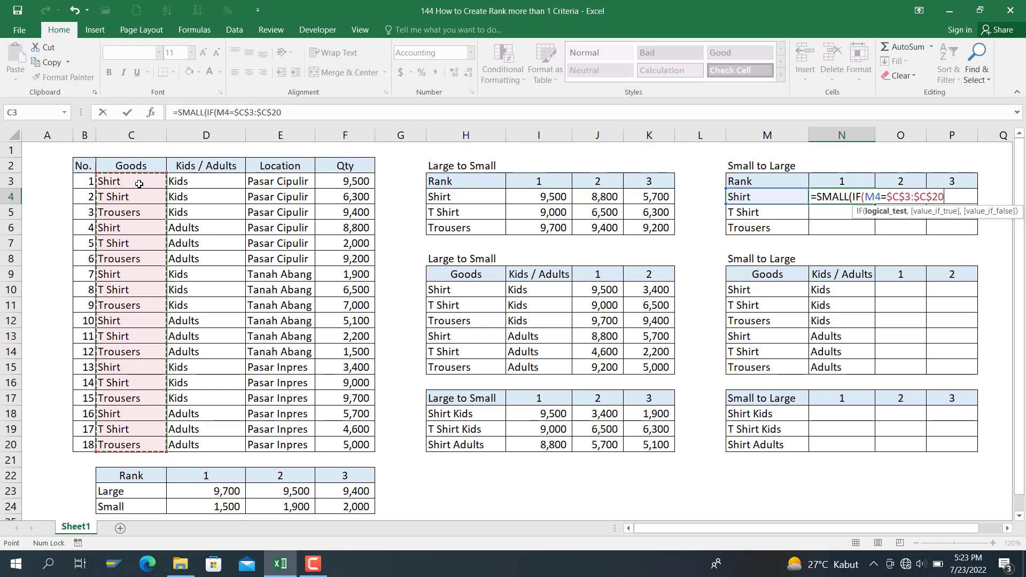
Add the absolute quantity range $F$3:$F$20 as the IF result in N4 and close the IF.
text(,)
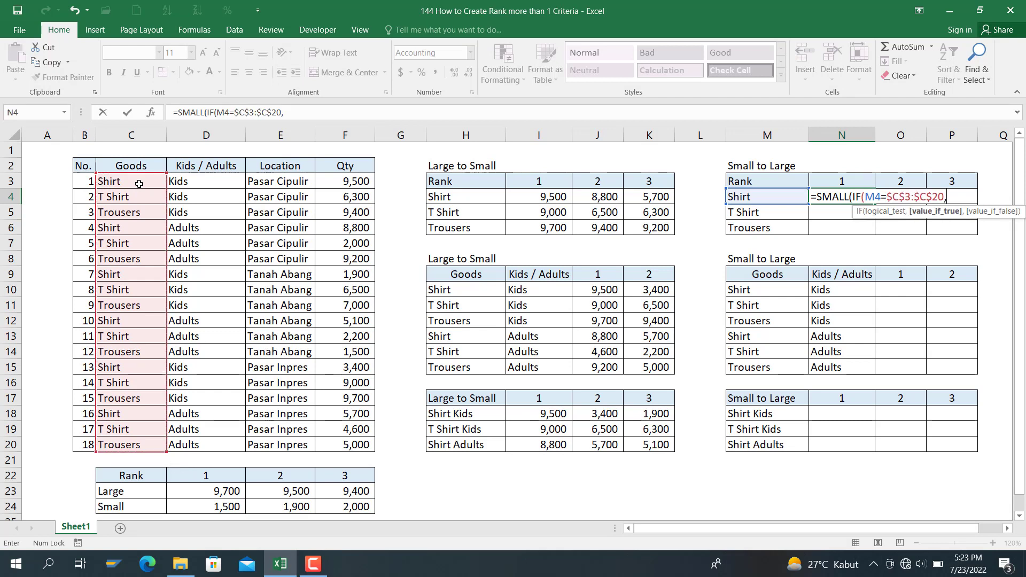
click(346, 184)
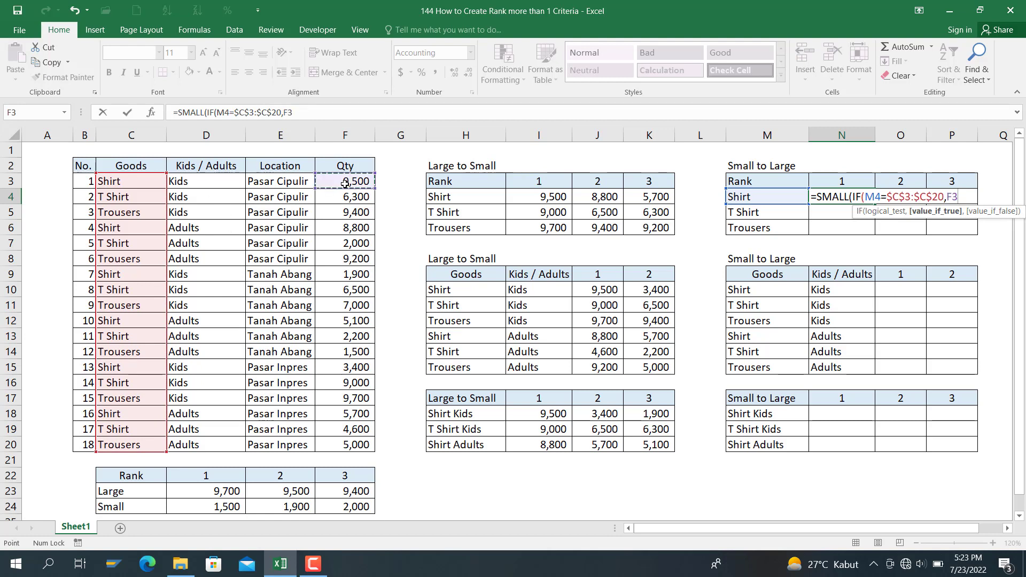
key(ctrl+shift+Down)
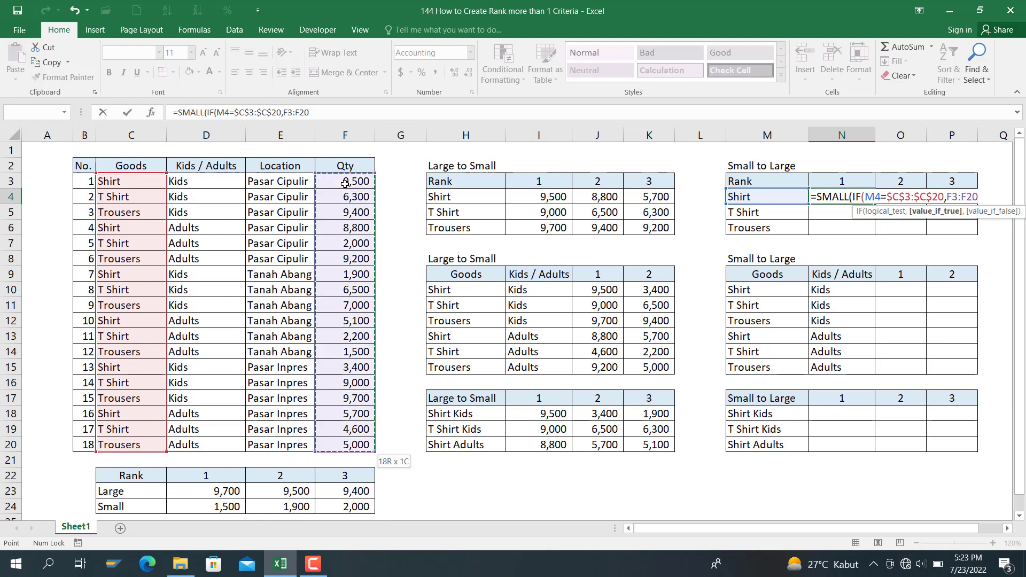
key(F4)
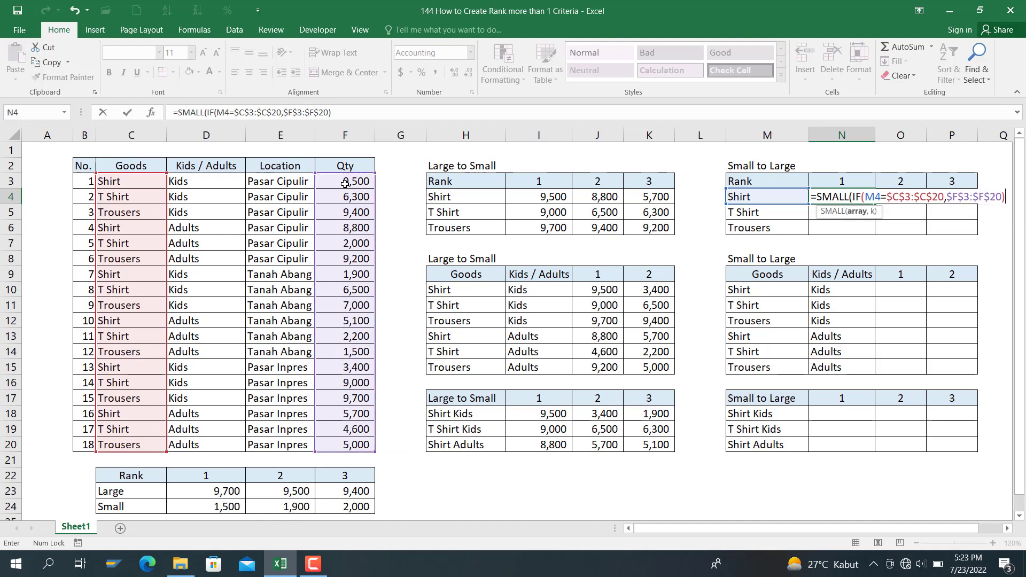
text(,)
Add COLUMNS($N3:N3) as the k argument of N4's SMALL formula and lock the criterion's column as $M4.
click(408, 110)
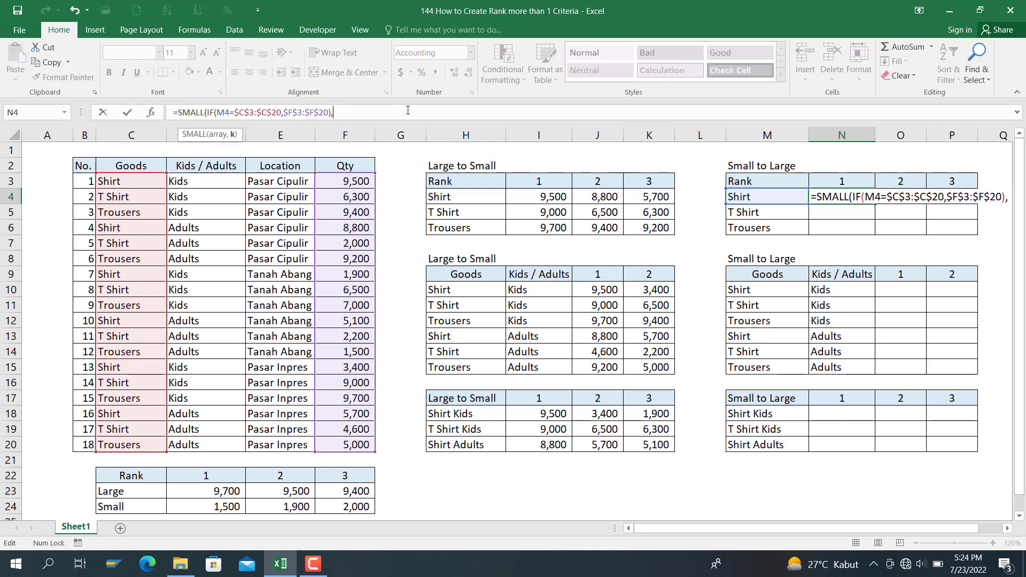
text(COL)
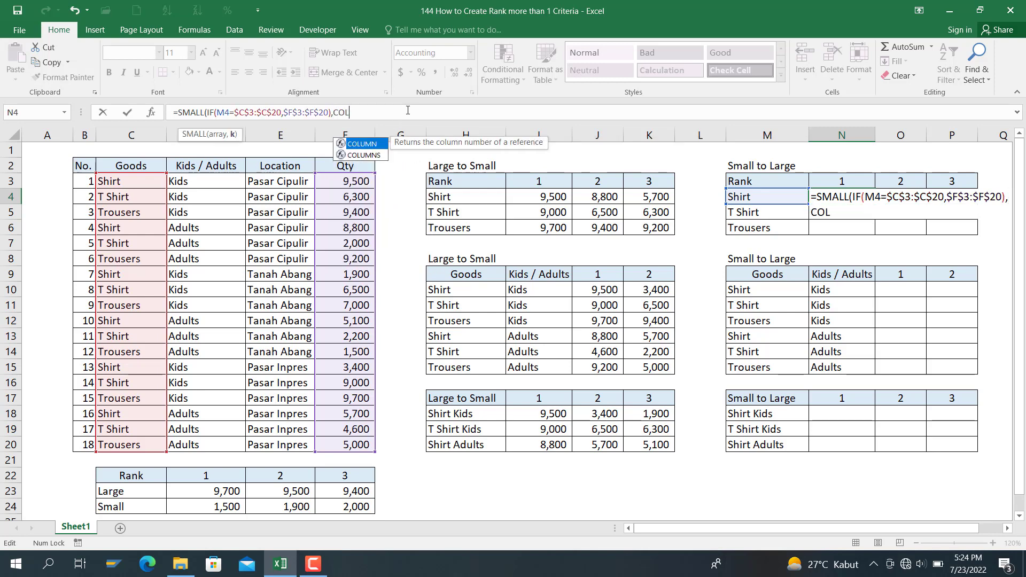
text(UMNS()
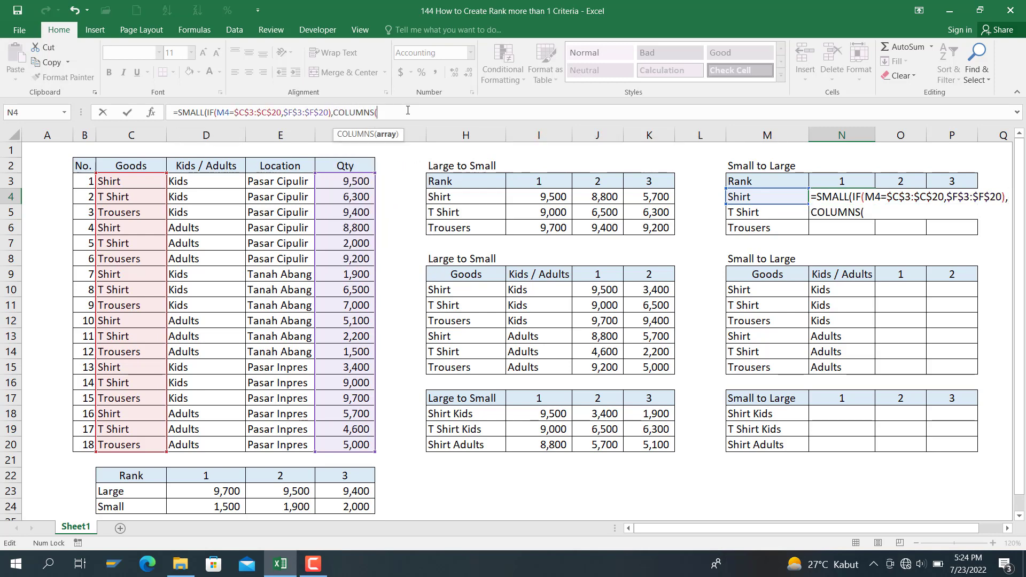
click(844, 179)
key(F8)
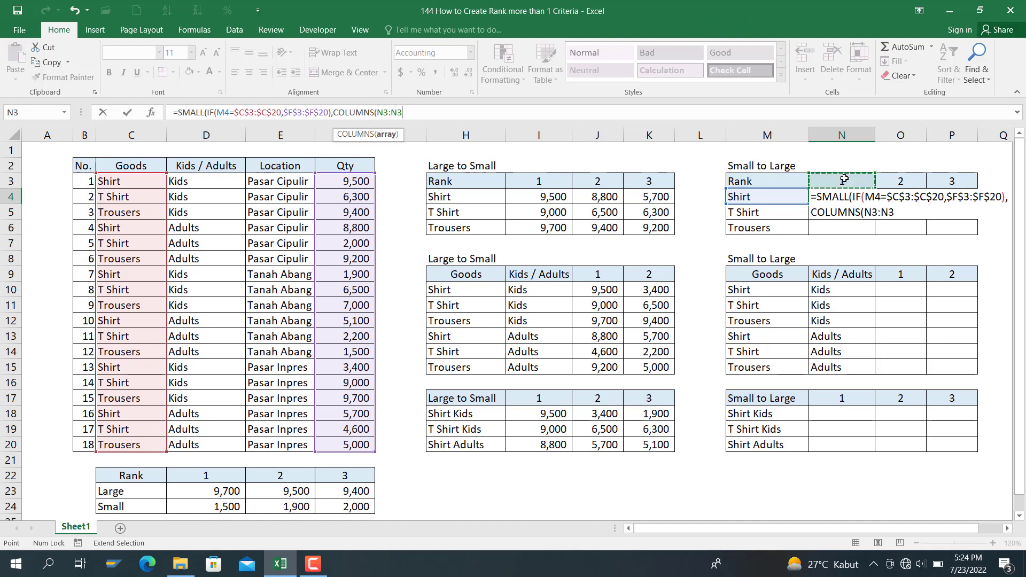
text()))
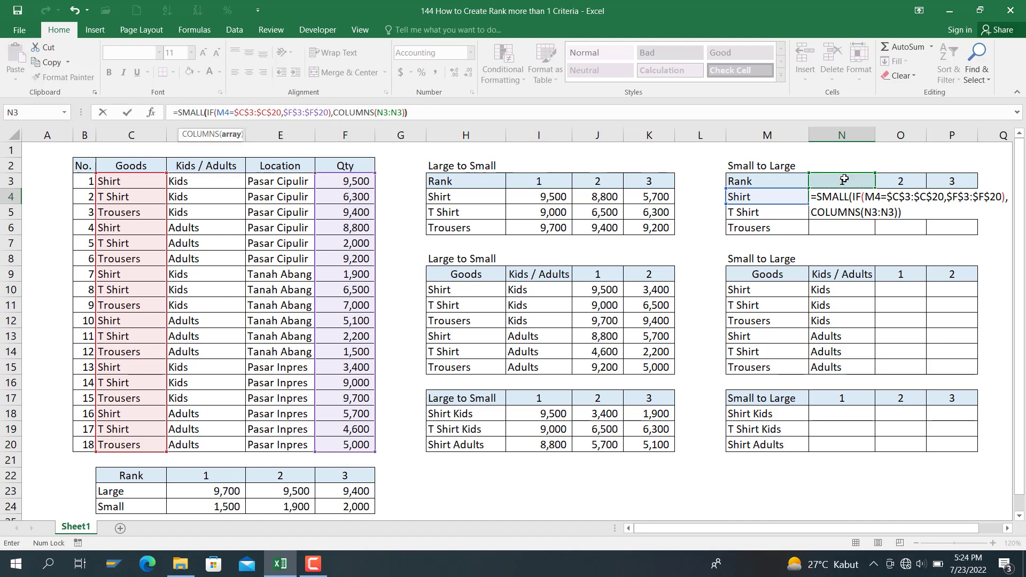
click(379, 113)
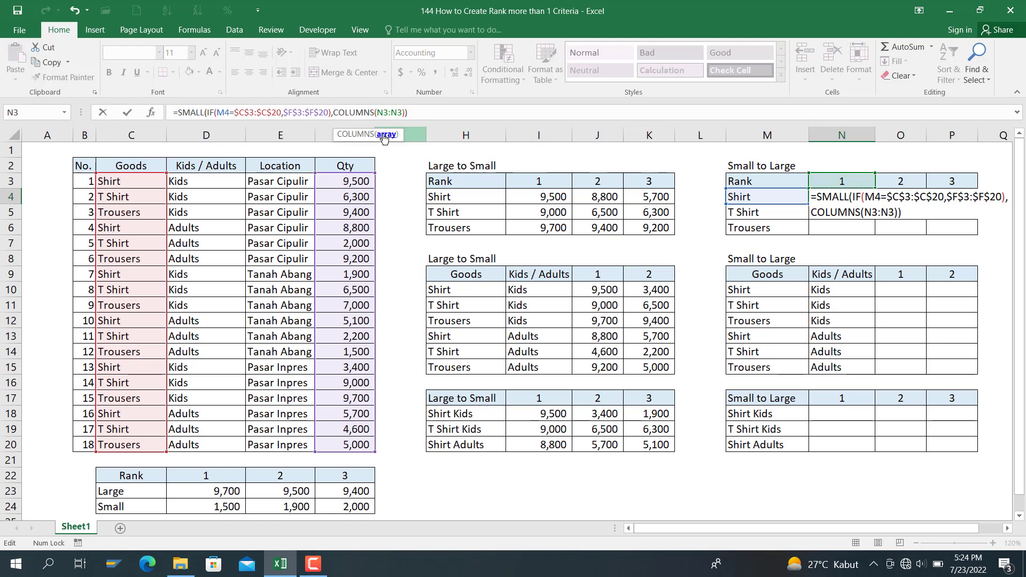
text($)
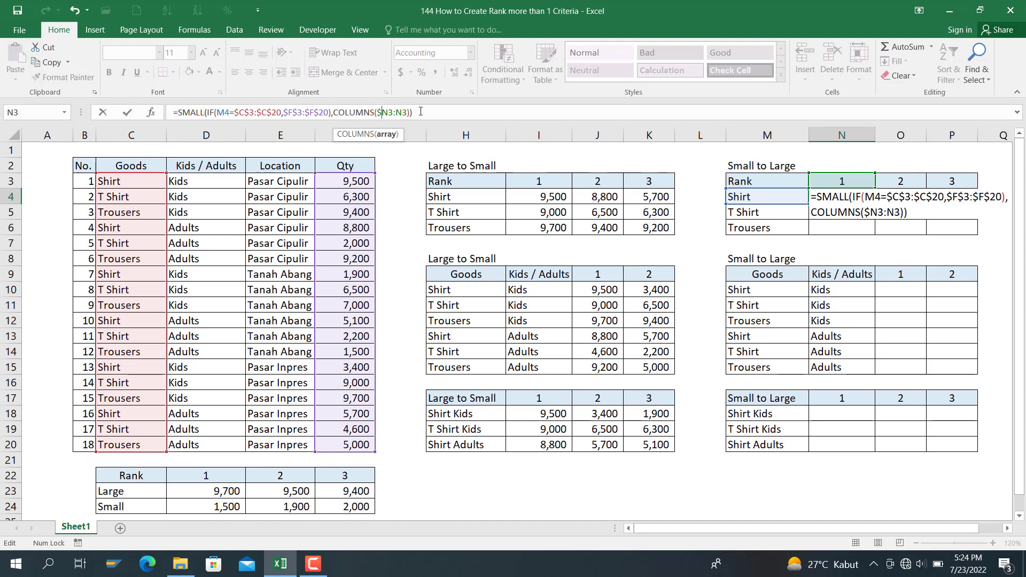
click(219, 113)
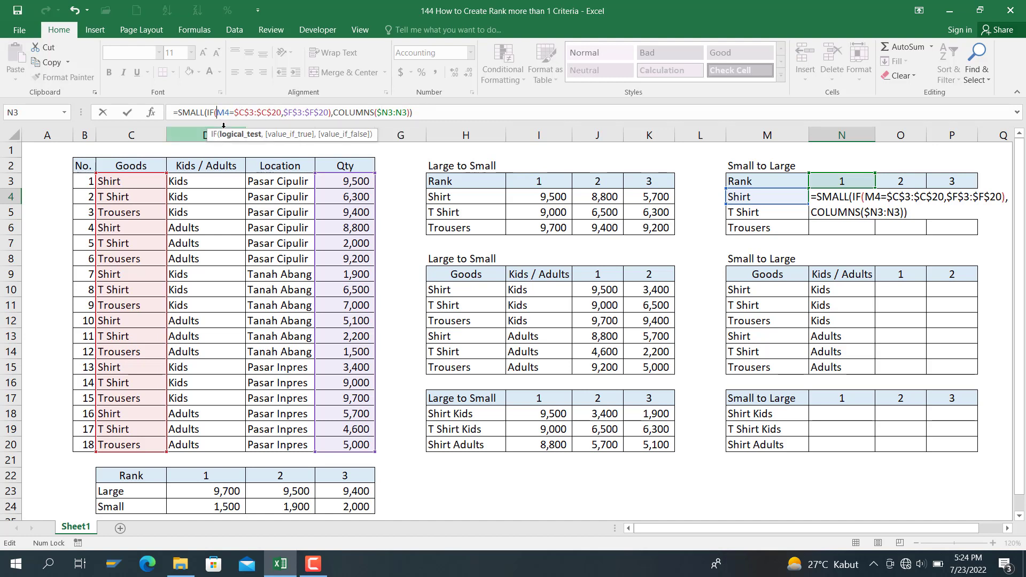
text($)
Enter N4's formula as an array formula and copy it across to column P and down to row 6.
click(439, 109)
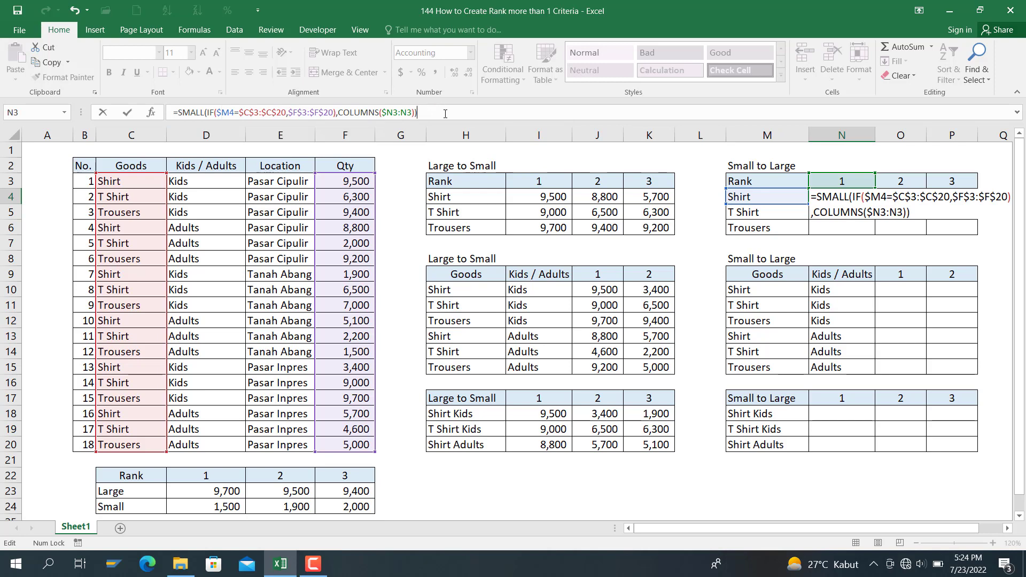
key(ctrl+shift+Return)
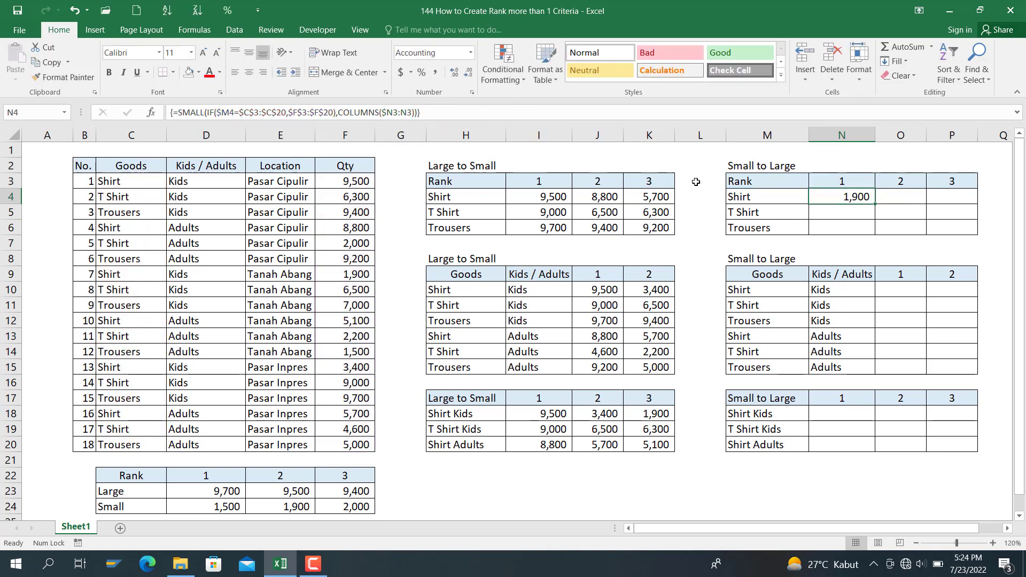
drag(878, 202, 976, 234)
Check the copied SMALL formulas for Shirt, T Shirt and Trousers in N4:N6.
click(861, 217)
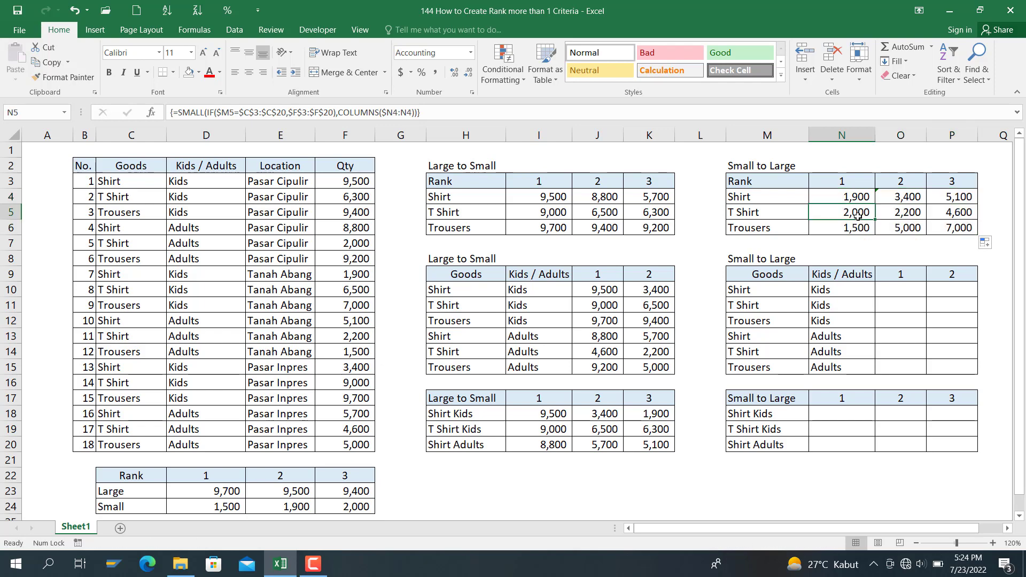
key(Down)
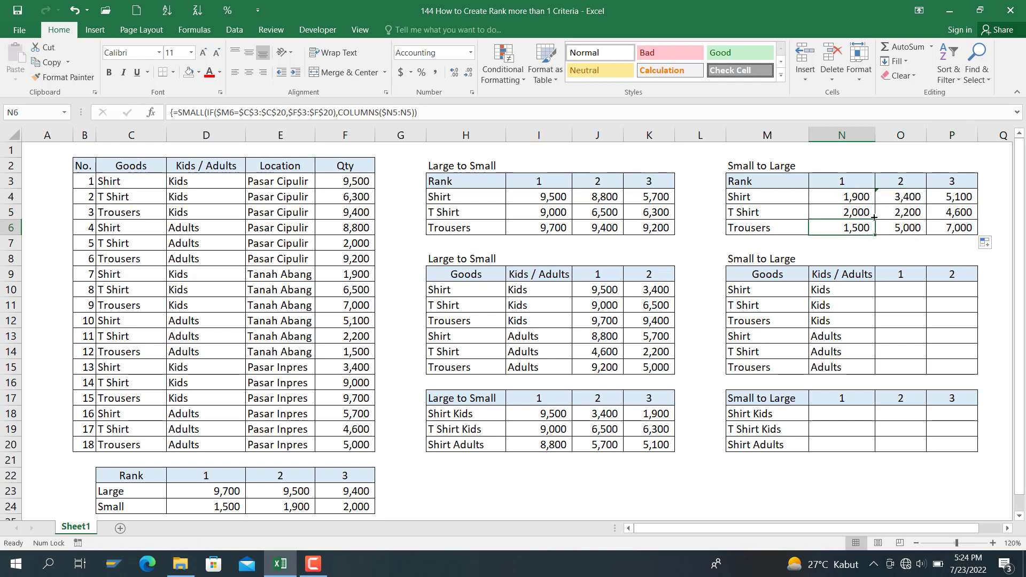
key(Up)
key(Up)
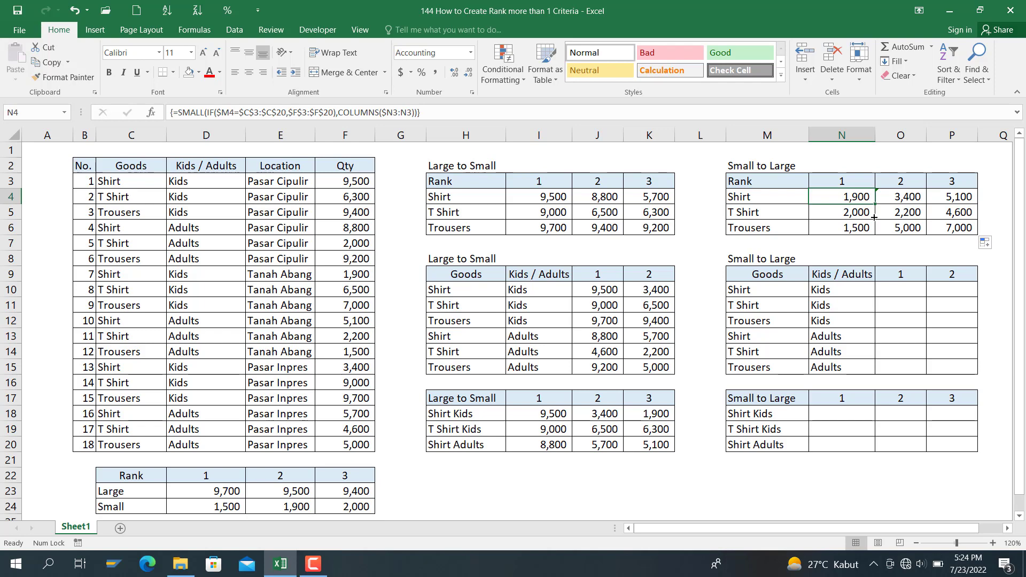
key(Down)
key(Down)
key(Right)
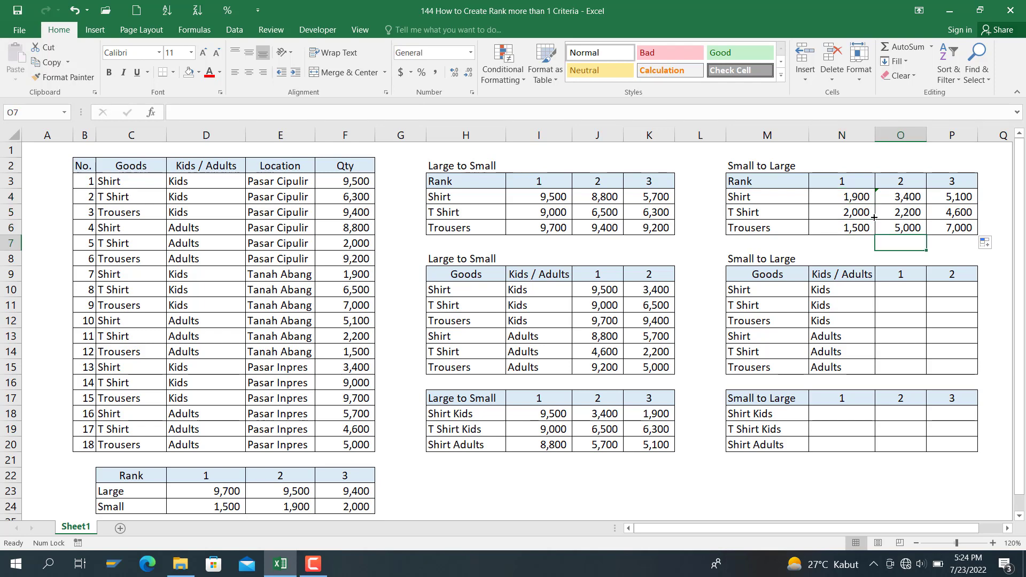
Review the SMALL array formula for Shirt at rank 1 in N4.
key(Up)
key(Up)
key(Left)
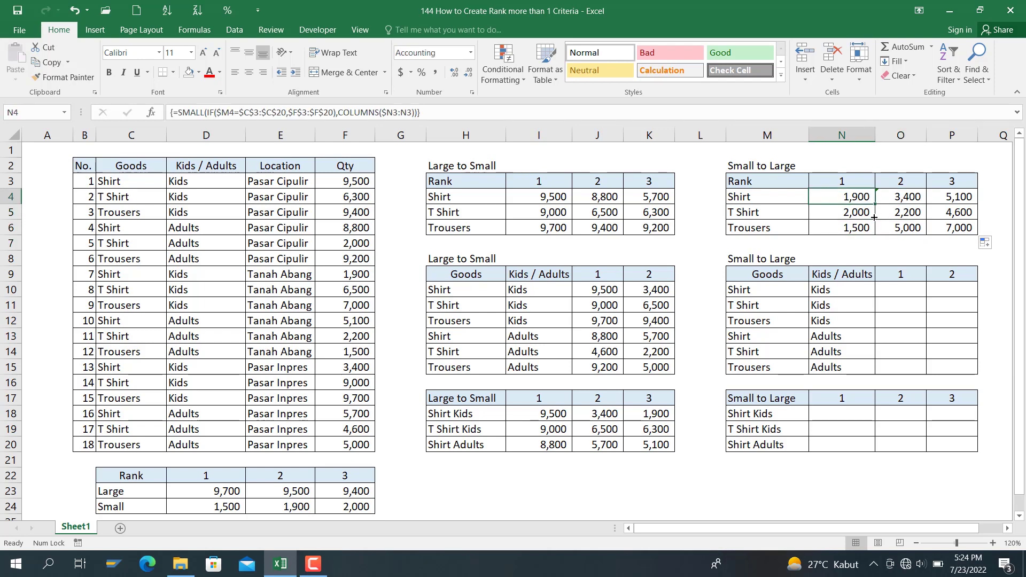
key(Down)
key(Down)
key(Down)
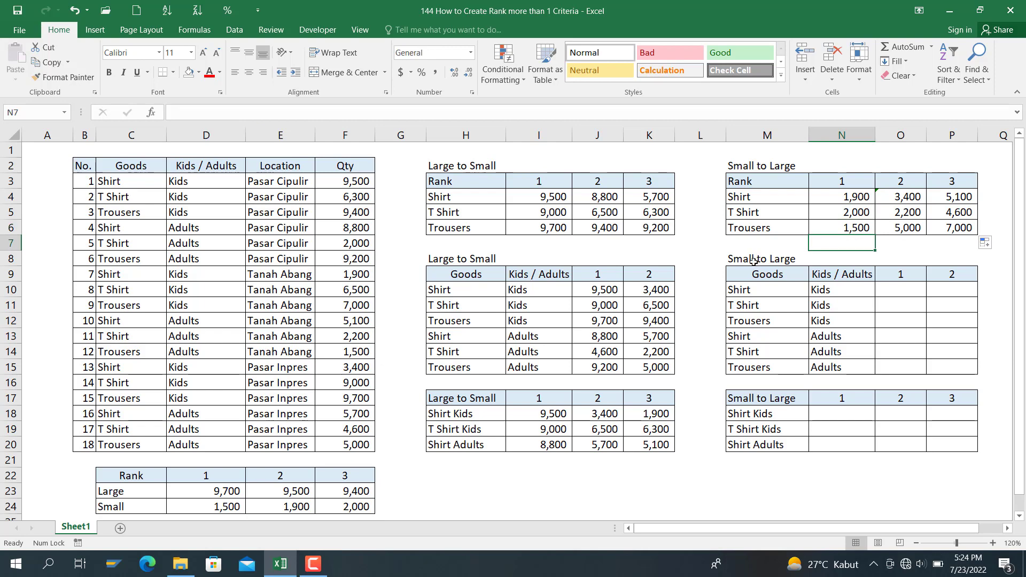
Copy the Large to Small formulas in J10:K15 into O10:P15 of the Goods and Kids/Adults Small to Large table.
click(597, 291)
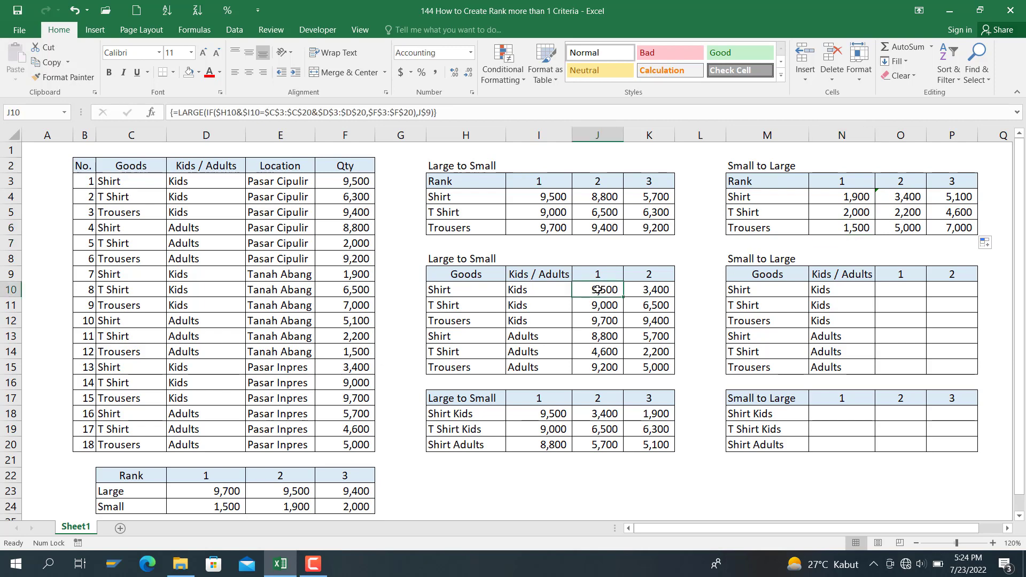
key(shift+Right)
key(ctrl+shift+Down)
key(ctrl+c)
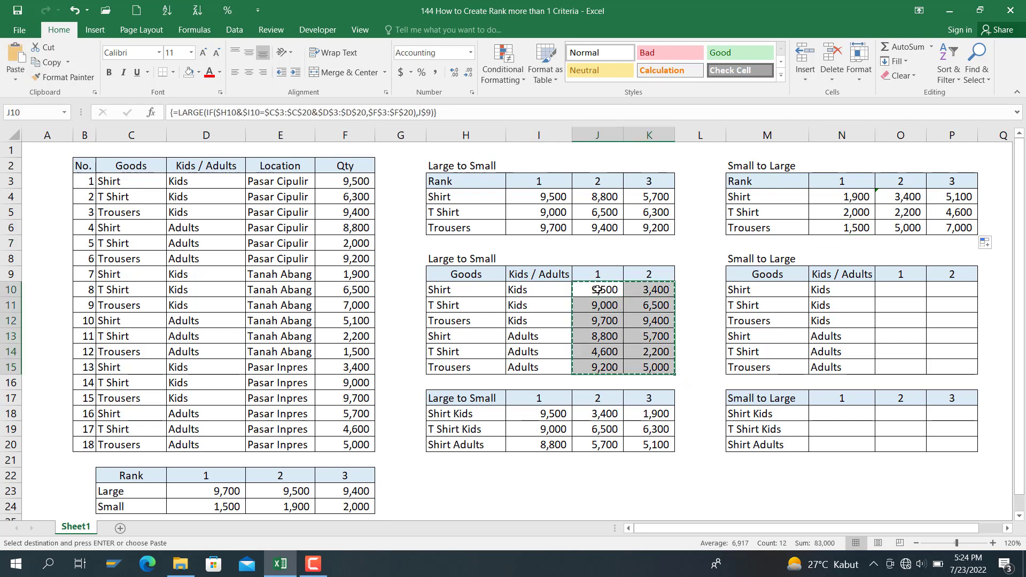
key(Right)
key(Right)
key(Right)
key(Right)
key(Right)
key(ctrl+v)
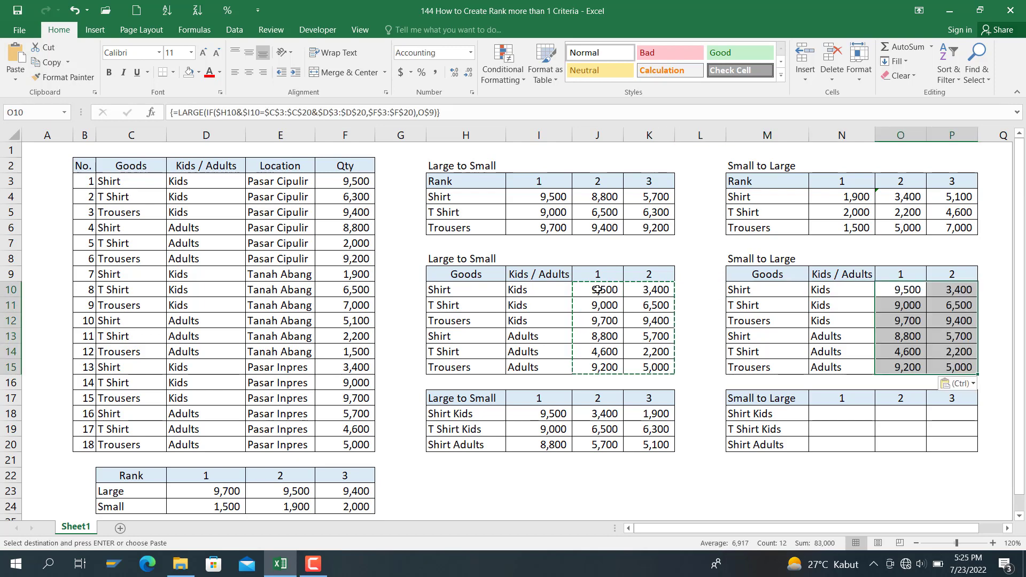
Replace all occurrences of LARGE with SMALL in the formulas in O10:P15.
key(ctrl+f)
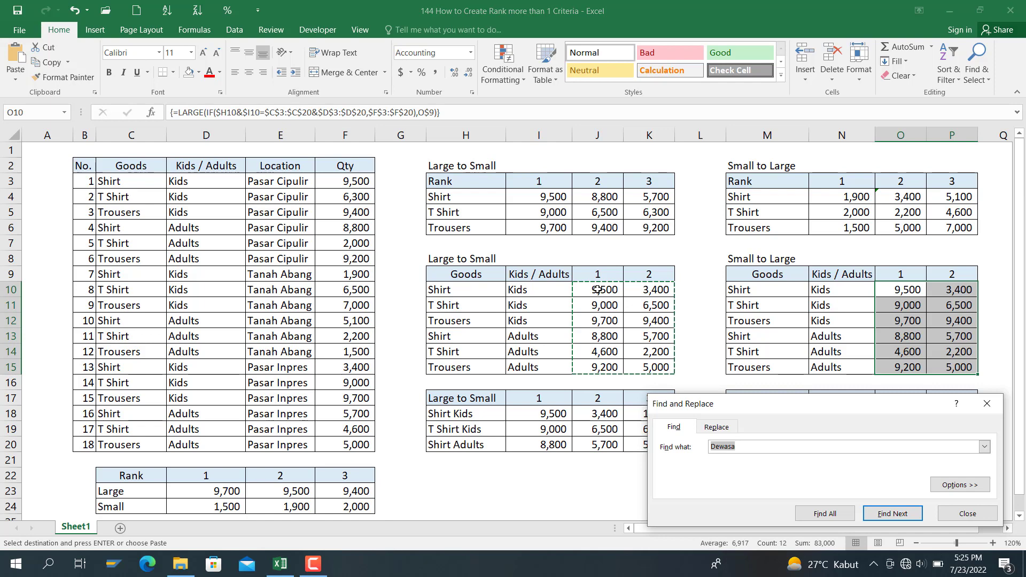
text(lARGE)
click(703, 427)
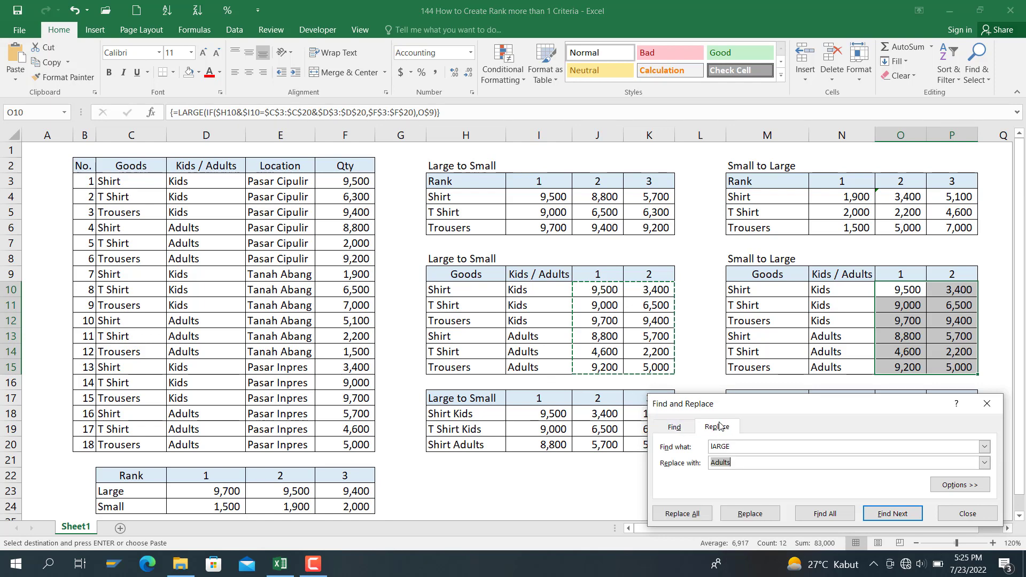
text(SMALL)
click(691, 517)
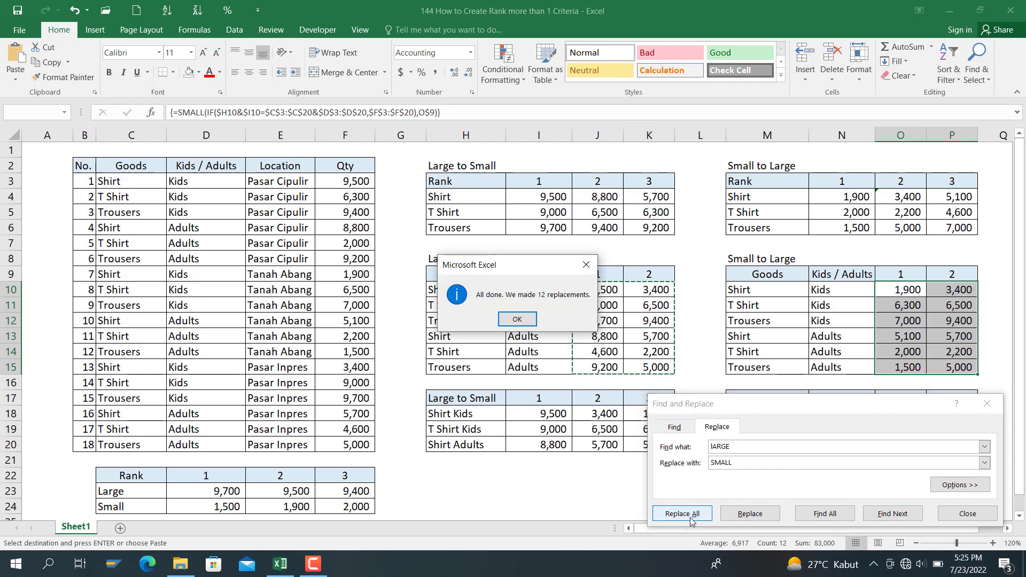
key(Return)
key(Escape)
Copy the combined-label LARGE formulas in I18:K20 into N18:P20 of the Small to Large table.
click(559, 415)
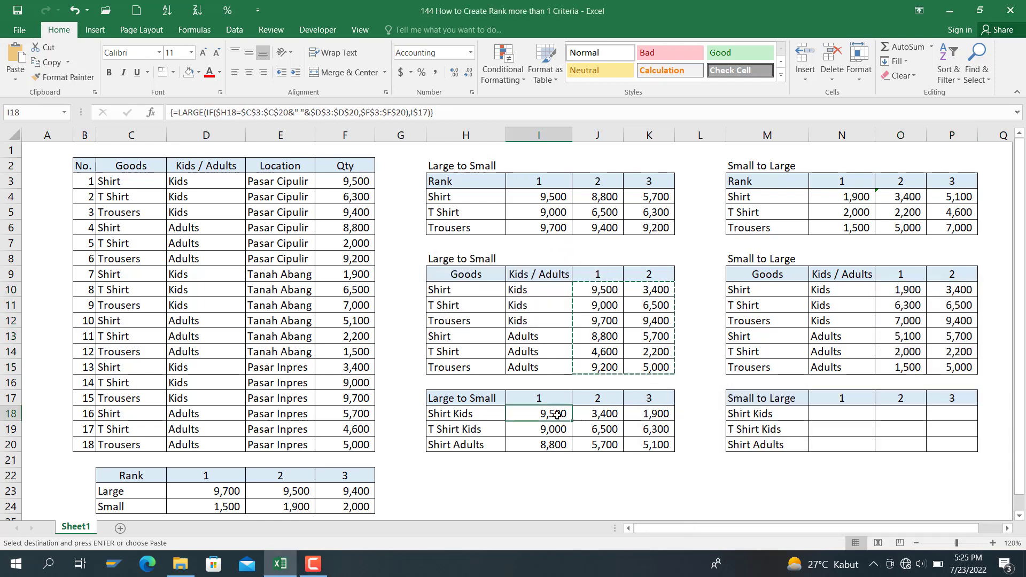
key(shift+Right)
key(shift+Right)
key(shift+Down)
key(shift+Down)
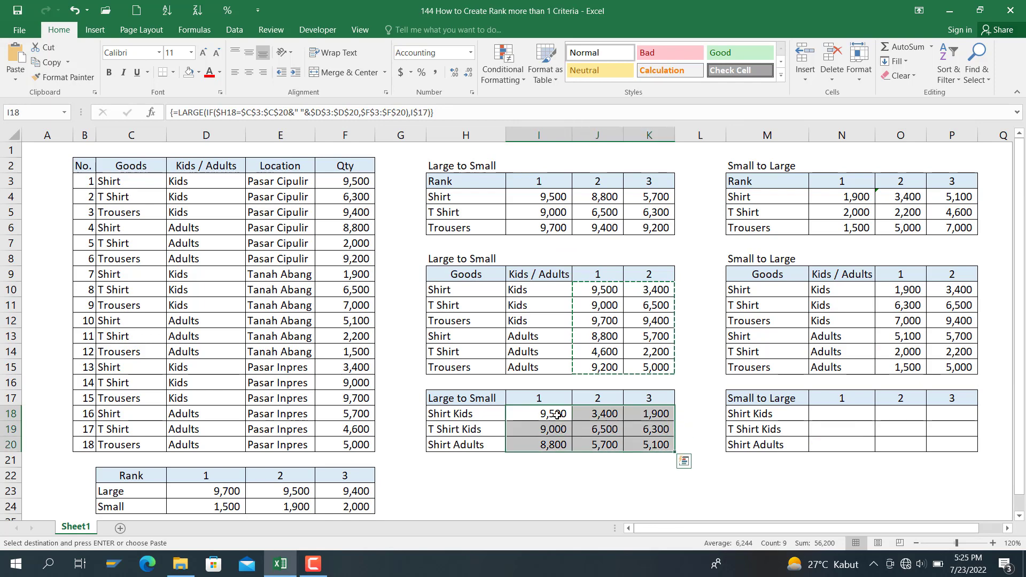
key(ctrl+c)
key(Right)
key(Right)
key(Right)
key(Right)
key(Right)
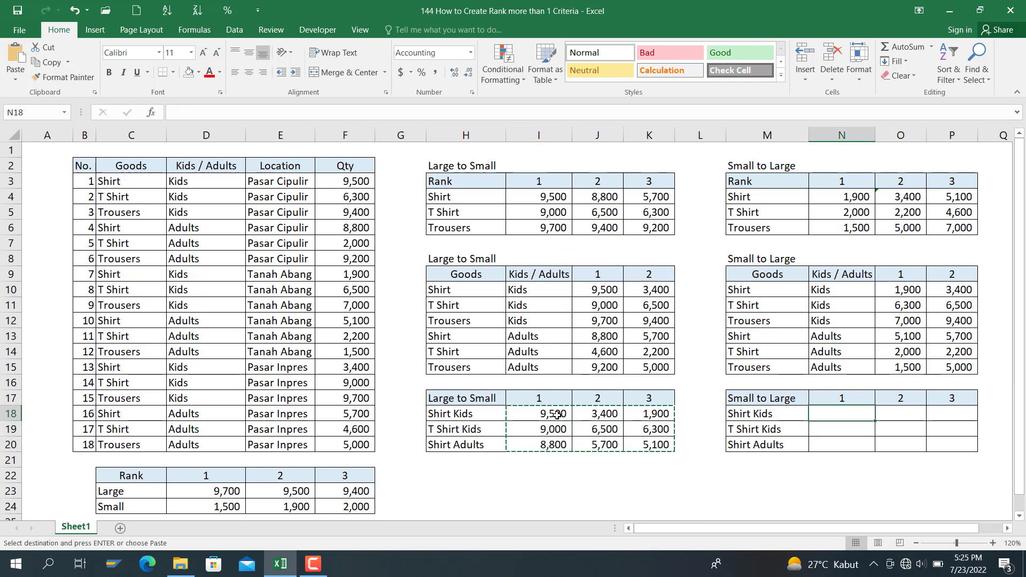
key(ctrl+v)
Replace all occurrences of LARGE with SMALL in the formulas in N18:P20 and clear the selection.
key(ctrl+f)
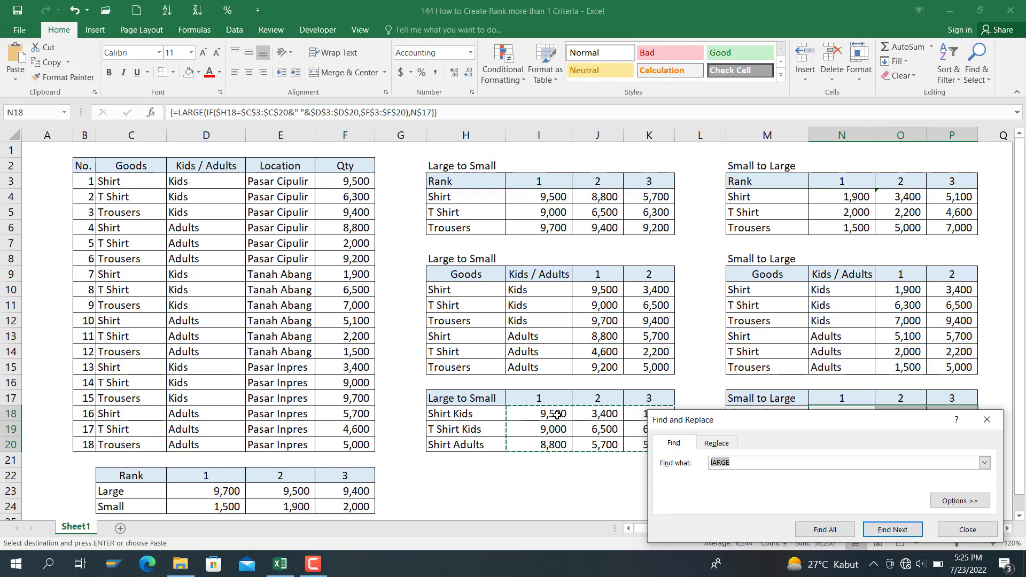
text(lA)
click(719, 443)
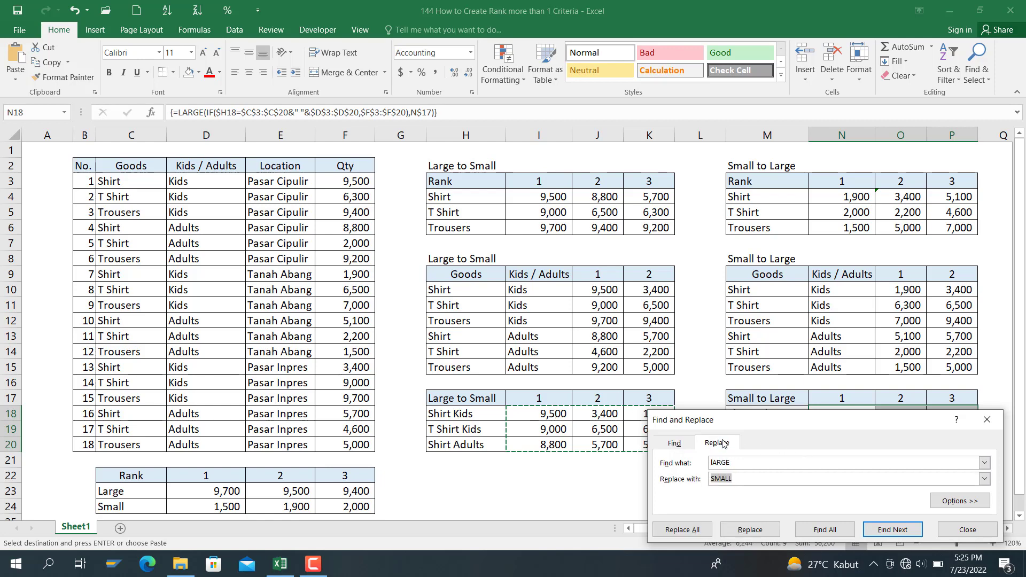
text(SMAL)
click(681, 532)
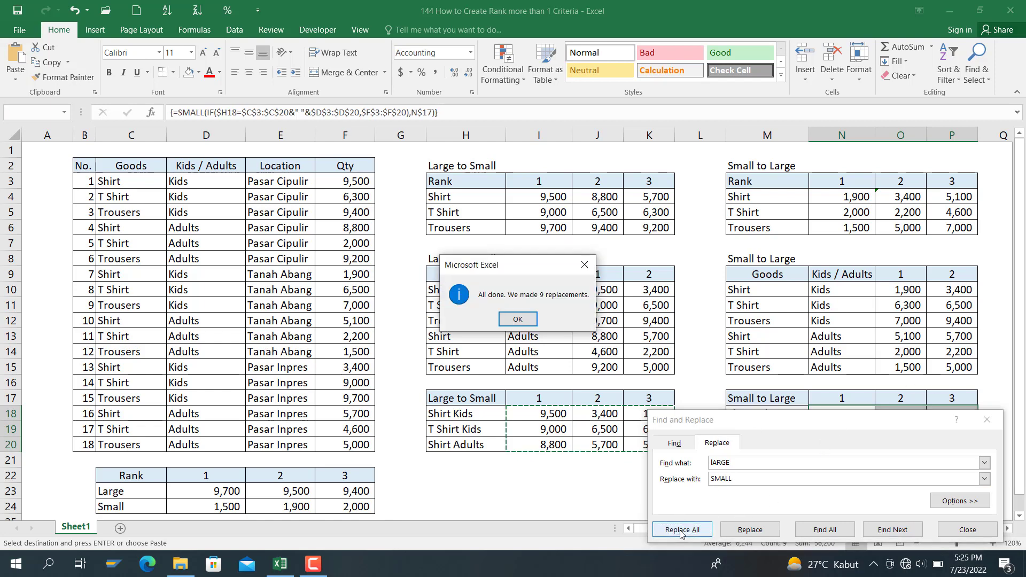
key(Escape)
key(Escape)
key(Escape)
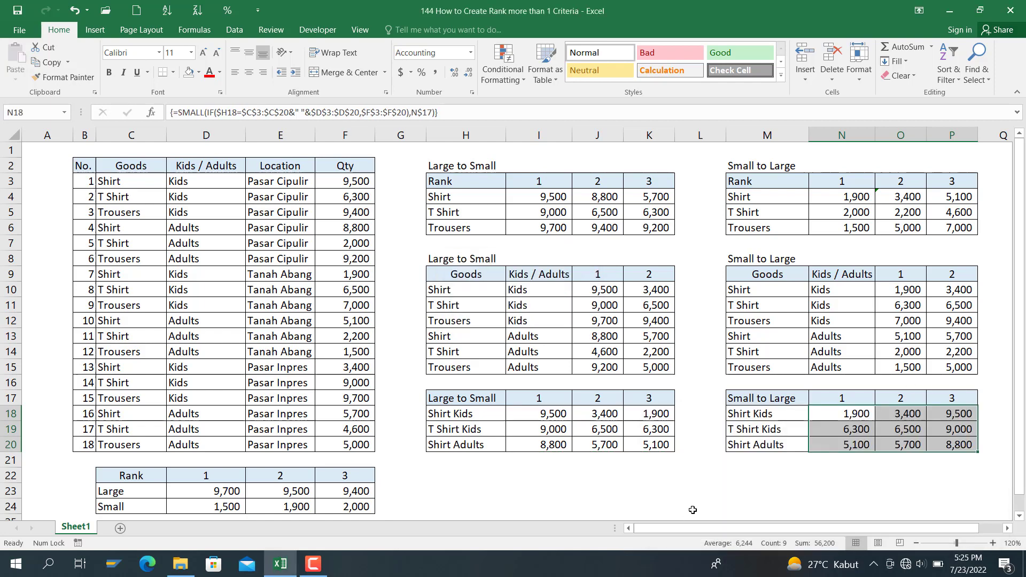
click(683, 479)
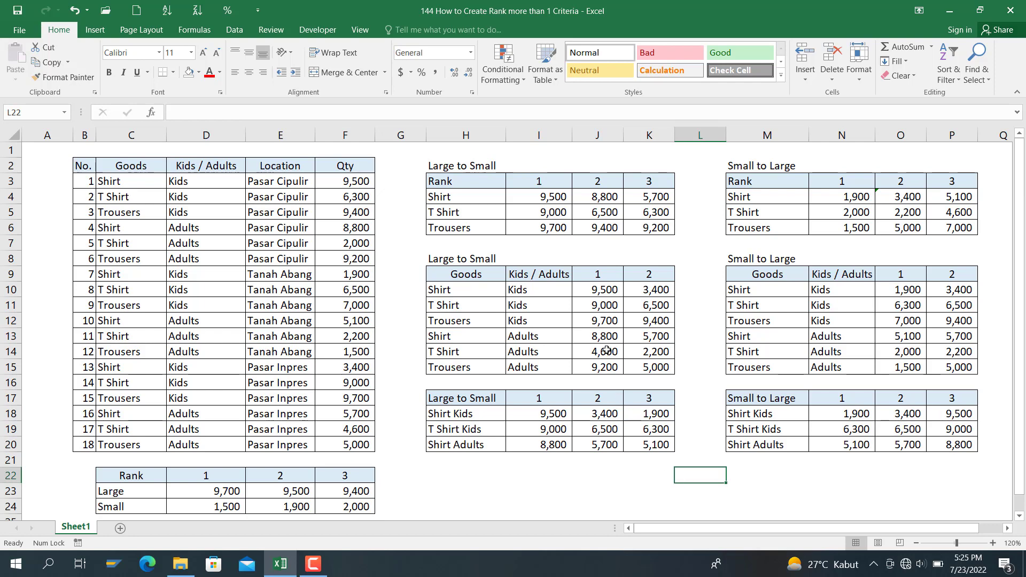